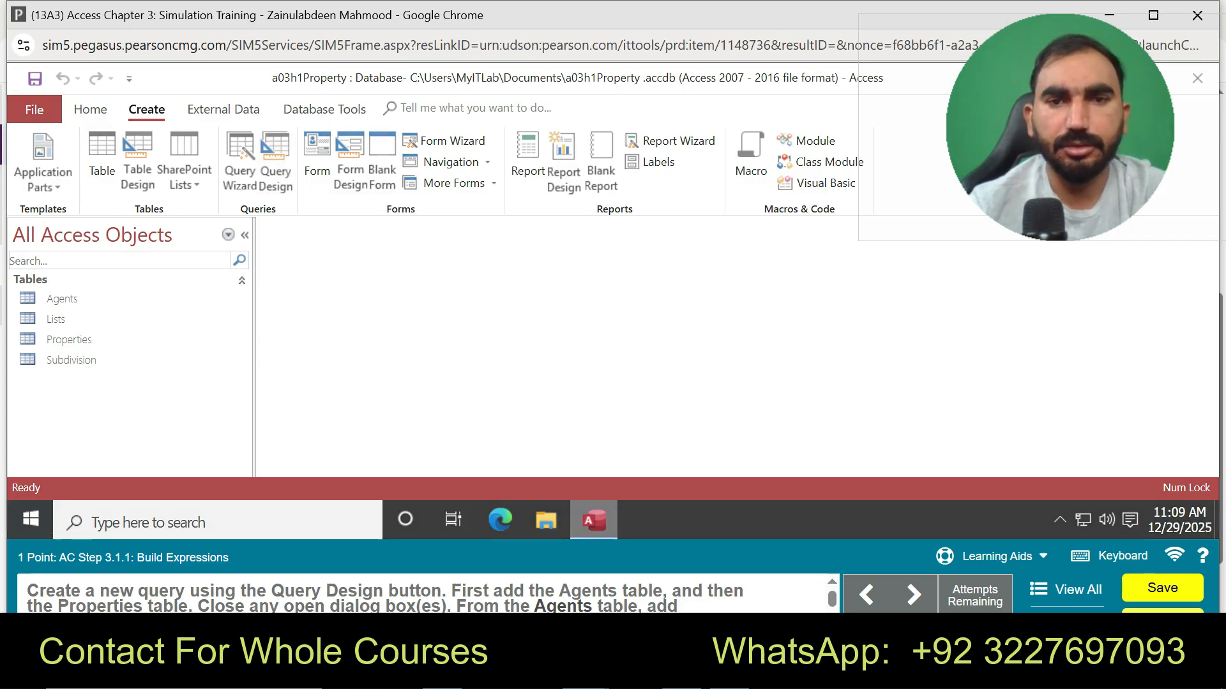
- Create a new query in Design view and add the Agents and Properties tables to it
{"action": "left_click", "coordinate": [275, 160]}
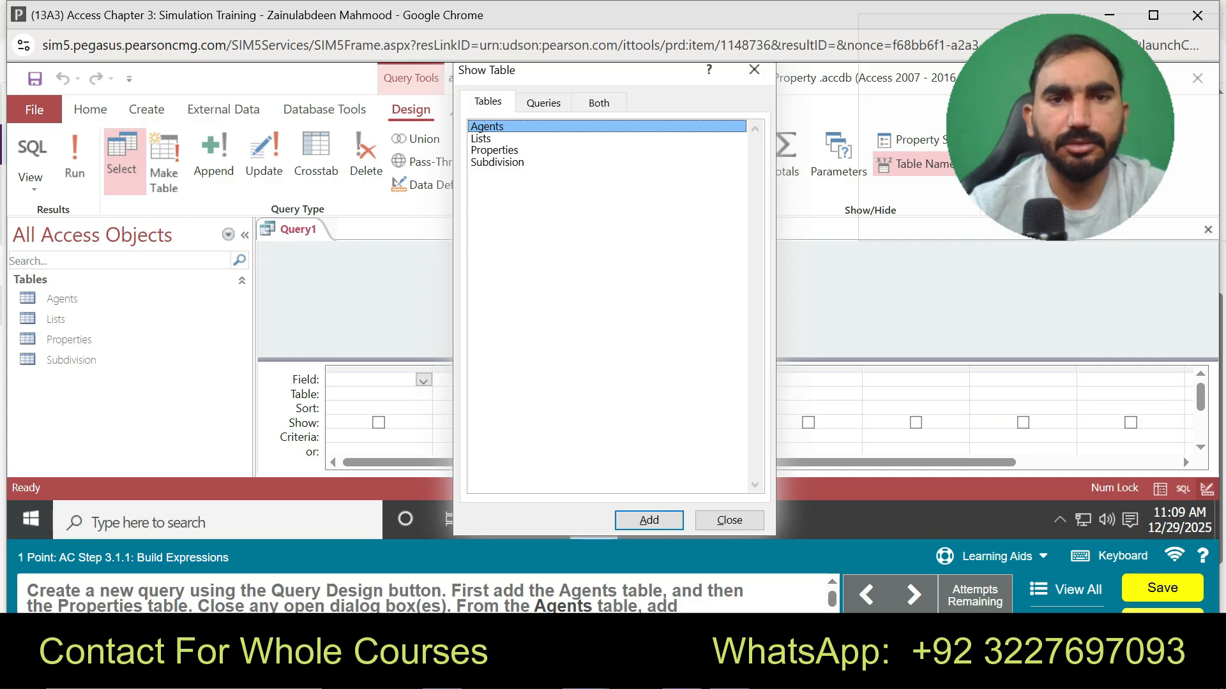
{"action": "left_click", "coordinate": [649, 520]}
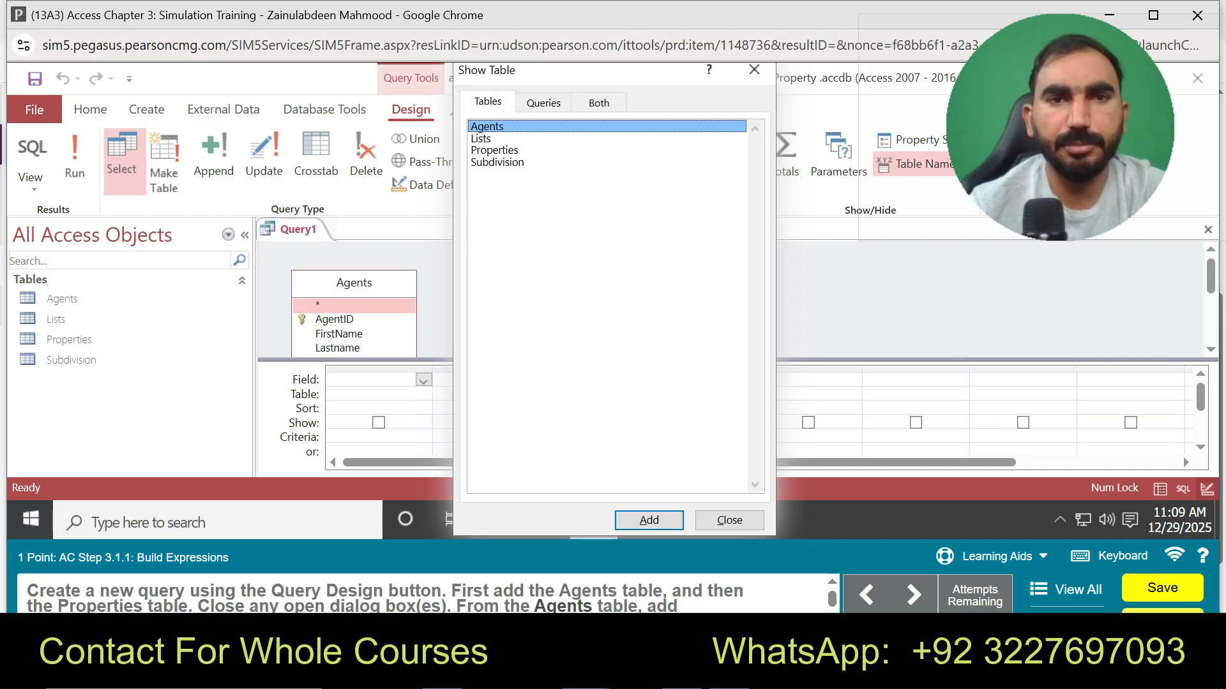
{"action": "double_click", "coordinate": [494, 150]}
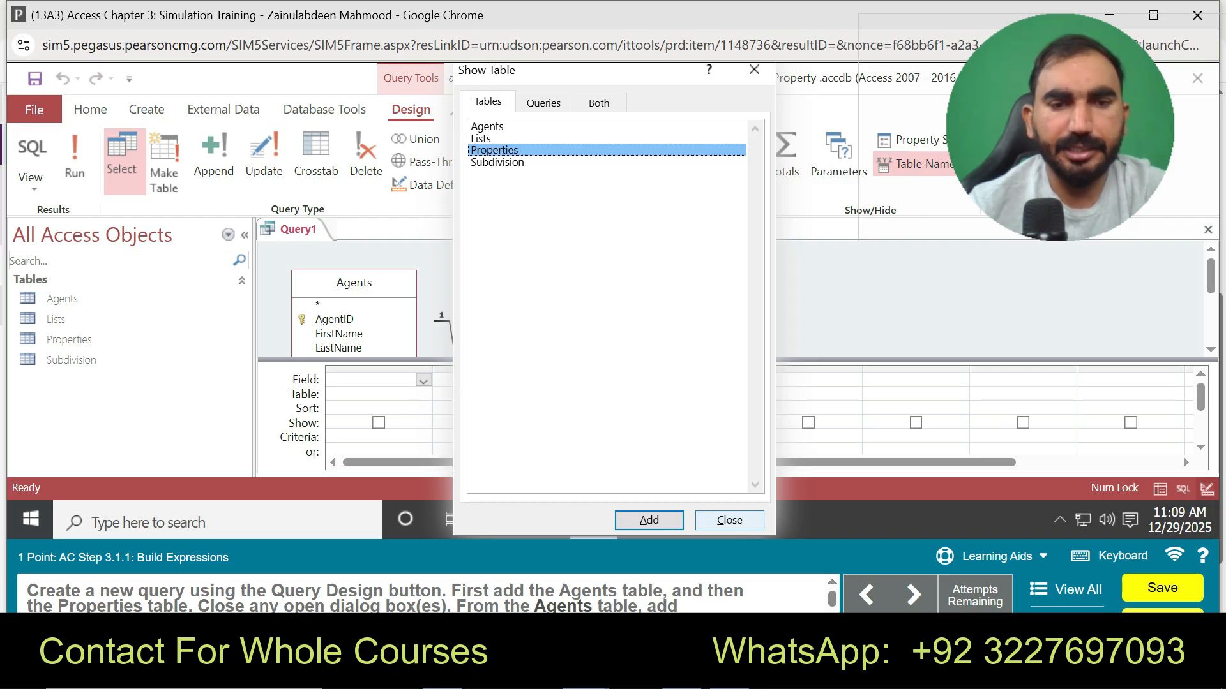
{"action": "left_click", "coordinate": [729, 520]}
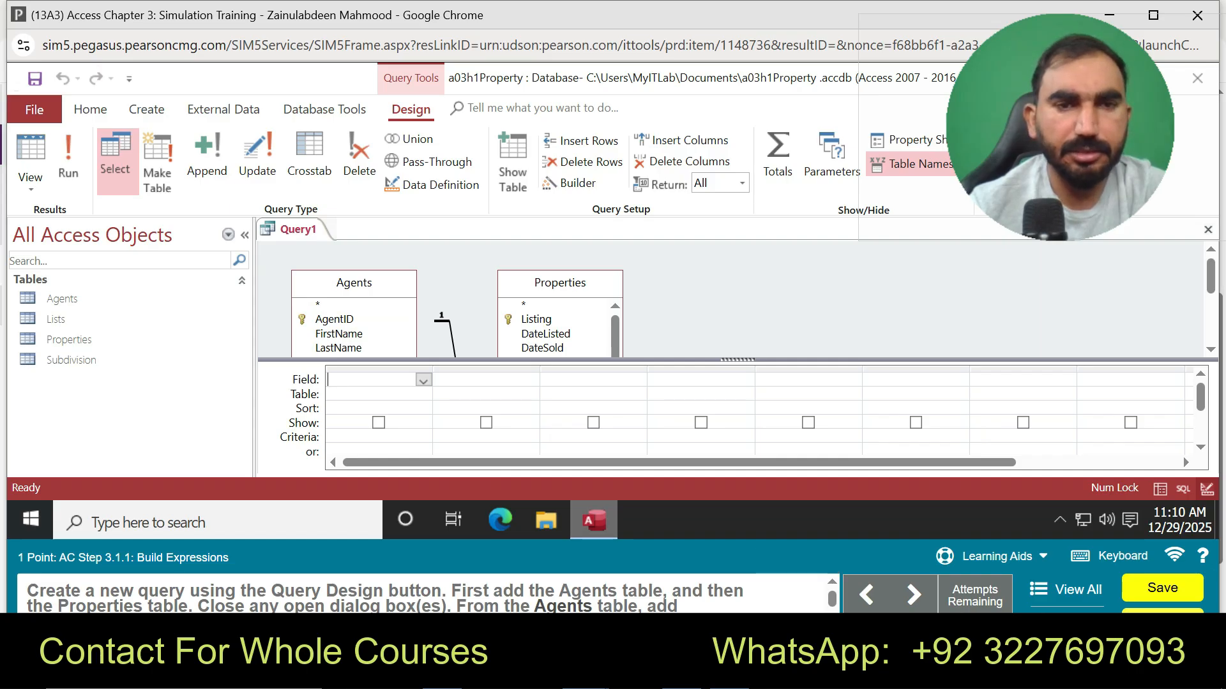
- Add FirstName and LastName from Agents, plus ListPrice, SqFeet and Sold from Properties, to the query design grid
{"action": "double_click", "coordinate": [339, 333]}
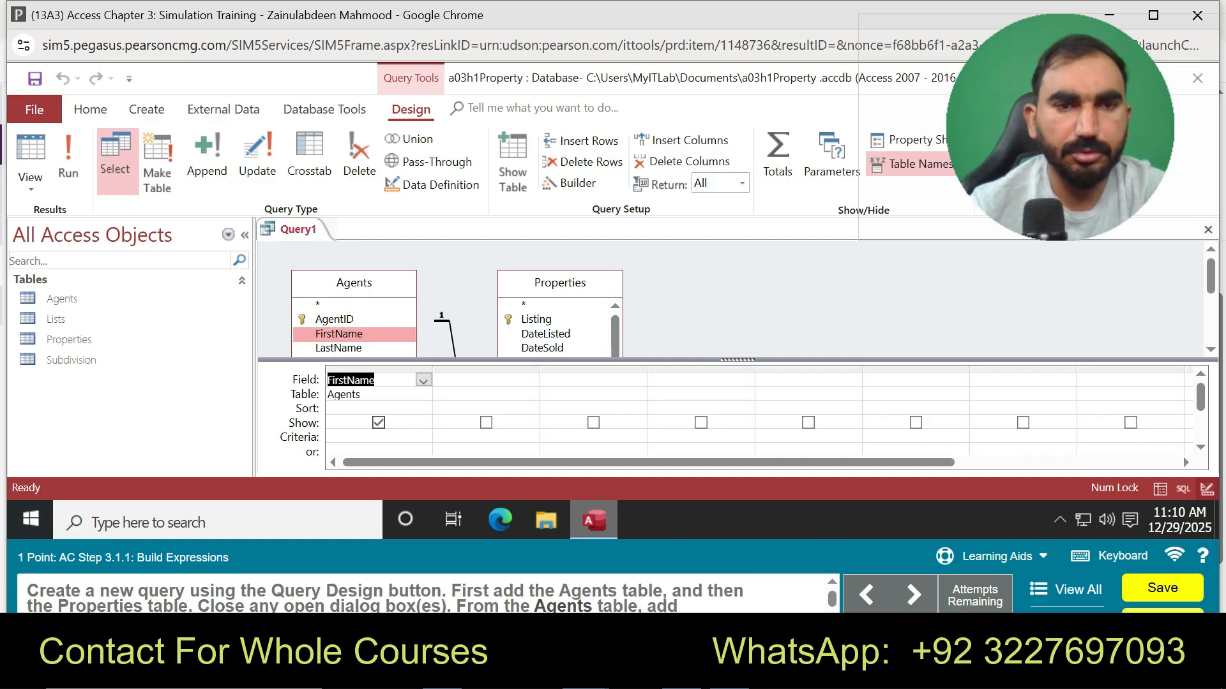
{"action": "double_click", "coordinate": [338, 348]}
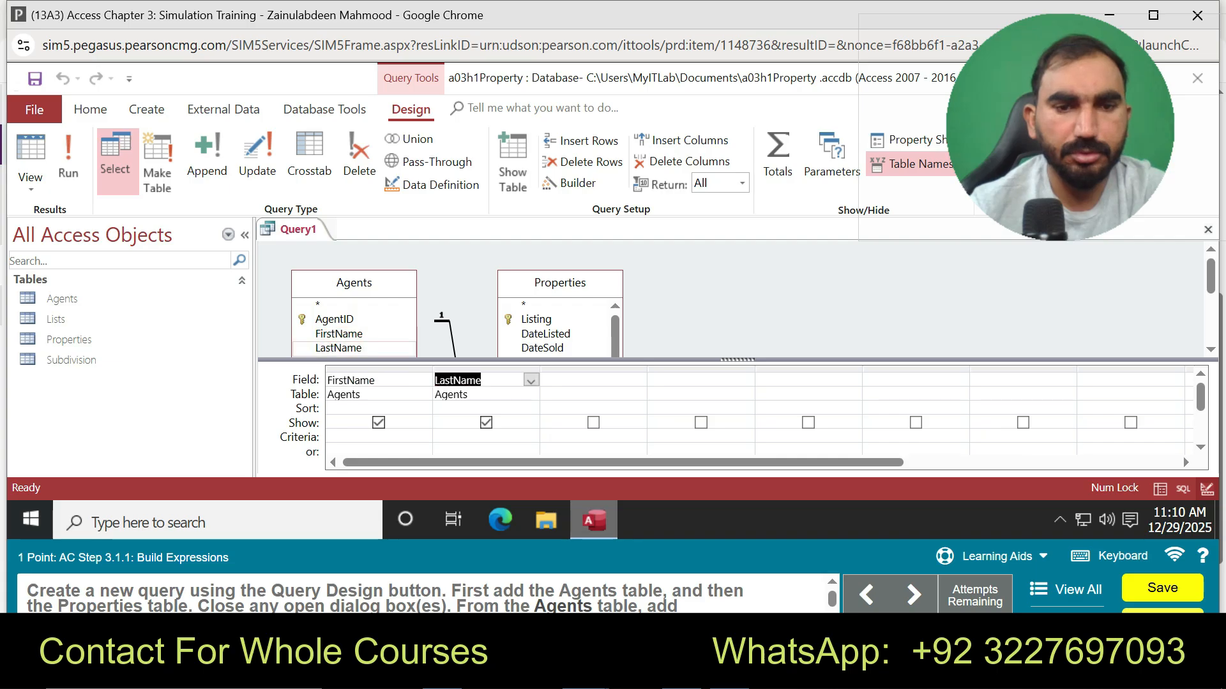
{"action": "left_click", "coordinate": [424, 596]}
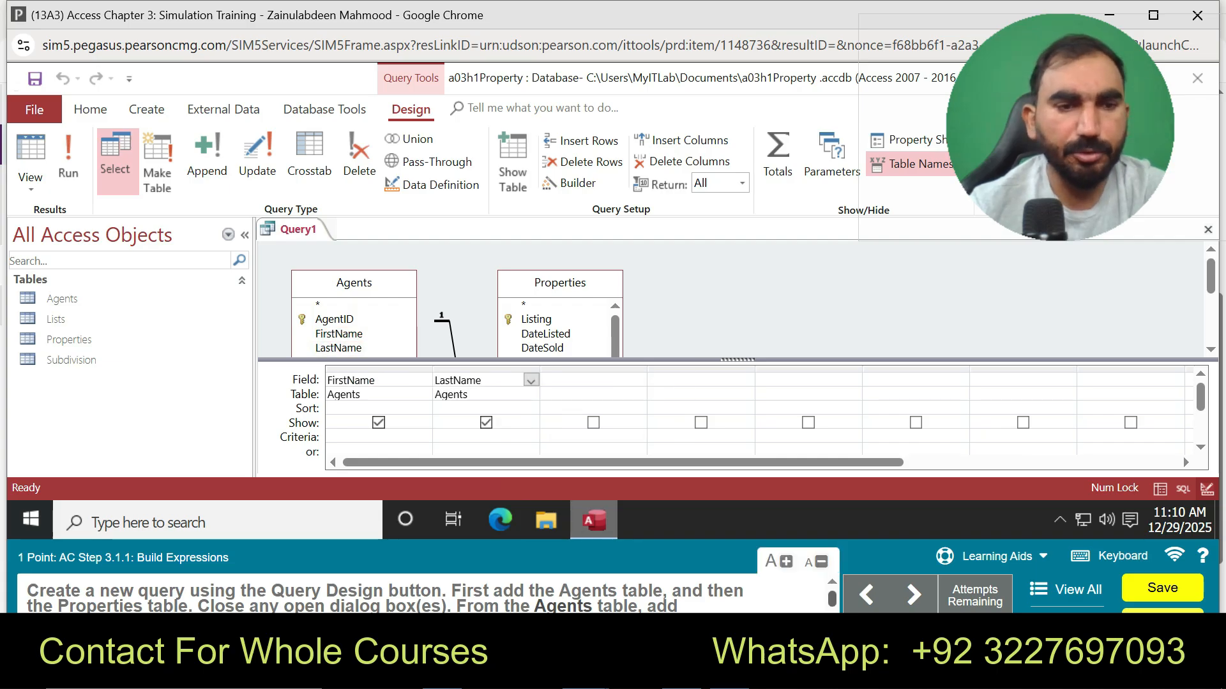
{"action": "scroll", "coordinate": [424, 597], "scroll_direction": "down", "scroll_amount": 2}
{"action": "scroll", "coordinate": [424, 597], "scroll_direction": "up", "scroll_amount": 2}
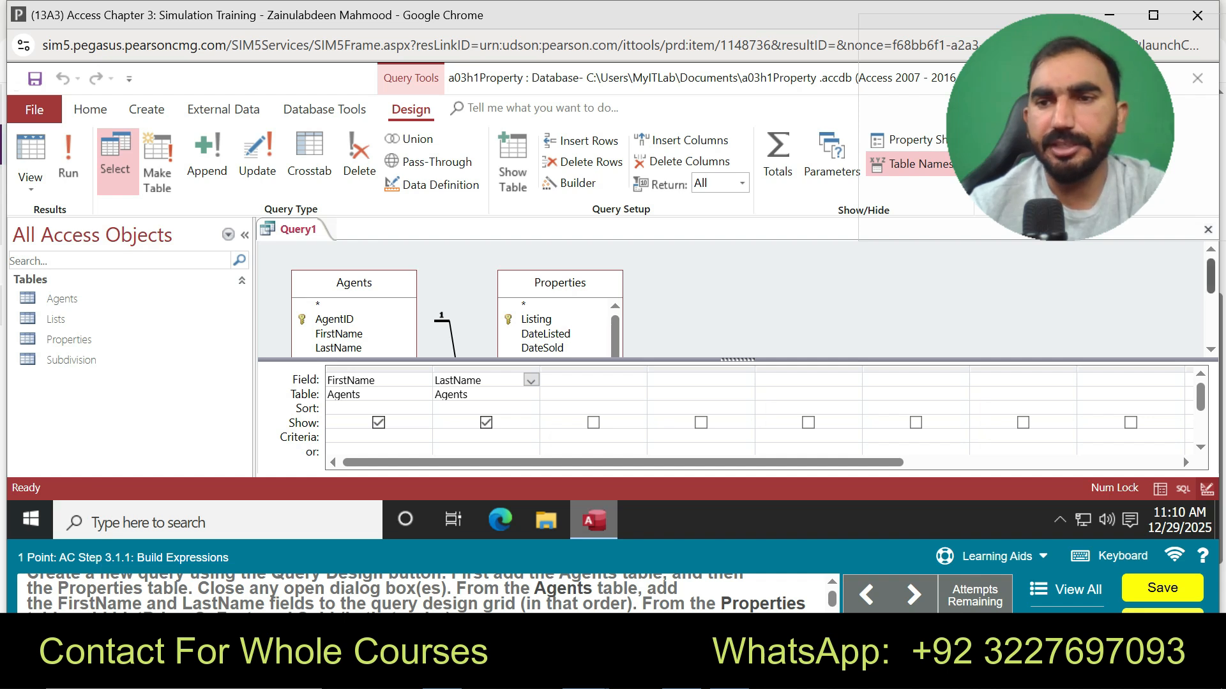
{"action": "scroll", "coordinate": [734, 300], "scroll_direction": "down", "scroll_amount": 2}
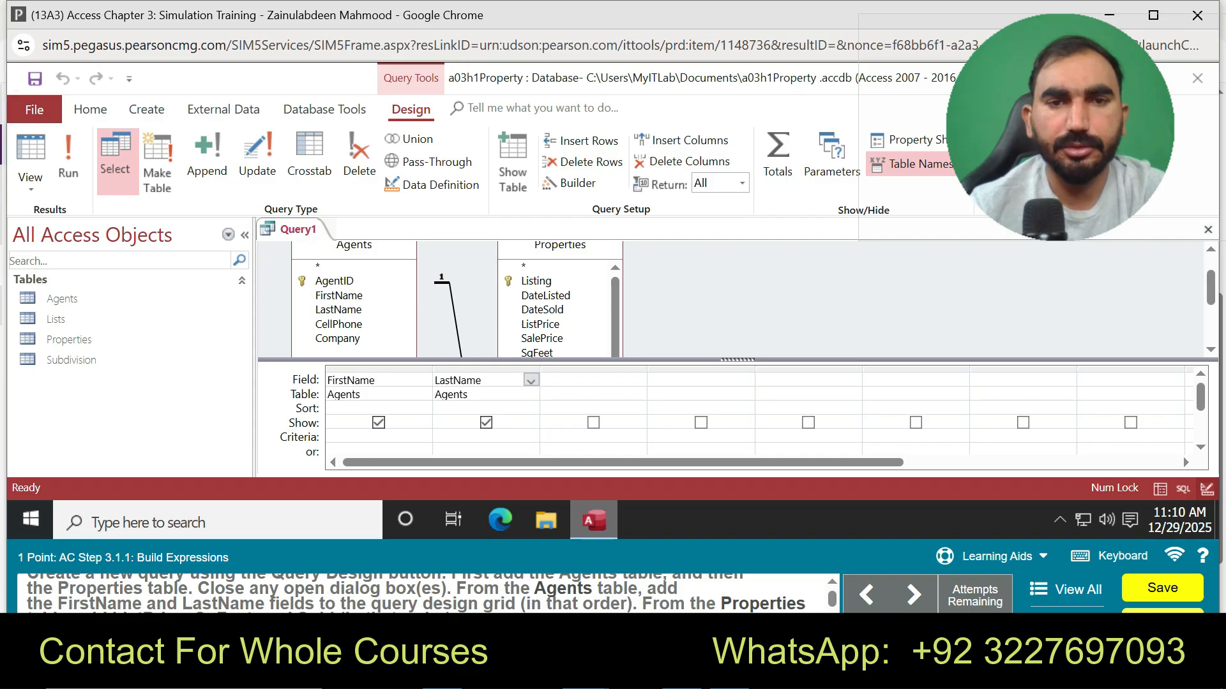
{"action": "double_click", "coordinate": [540, 325]}
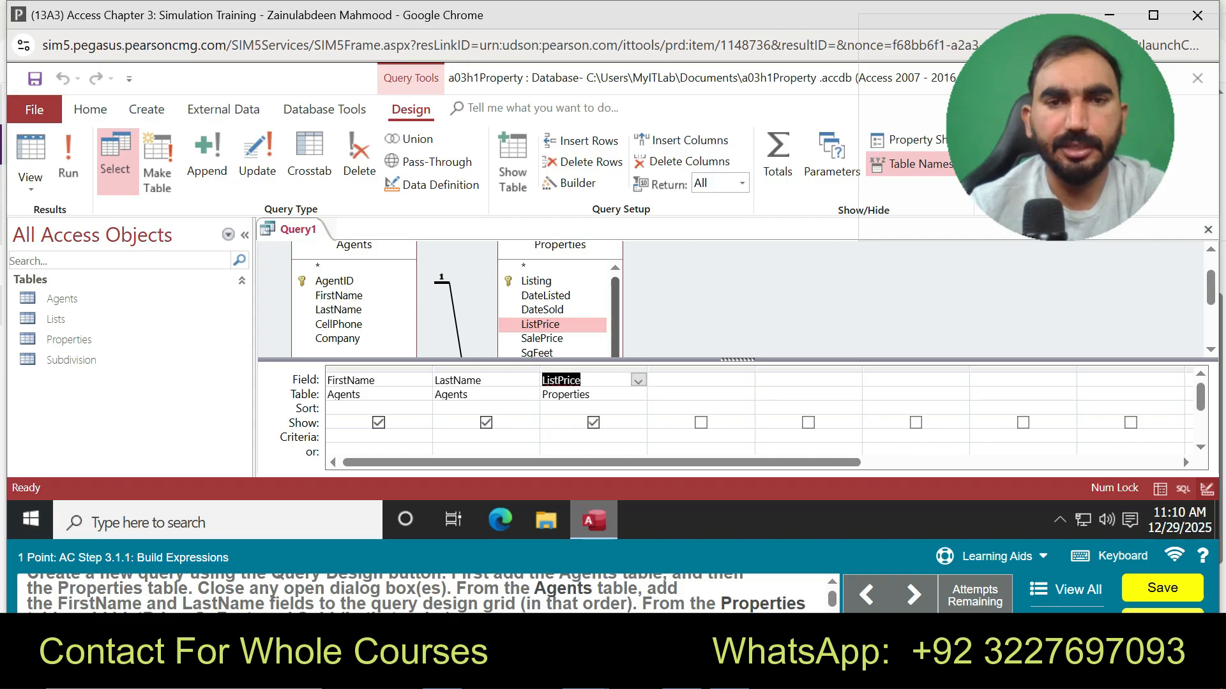
{"action": "scroll", "coordinate": [552, 310], "scroll_direction": "down", "scroll_amount": 3}
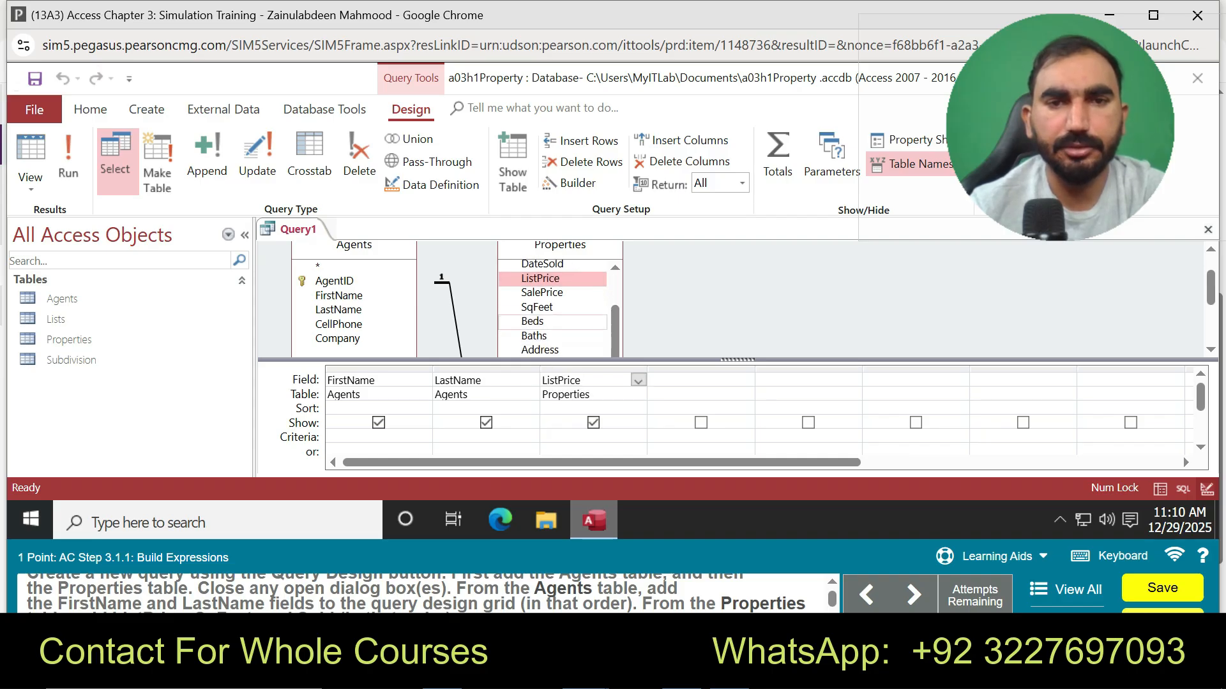
{"action": "double_click", "coordinate": [536, 307]}
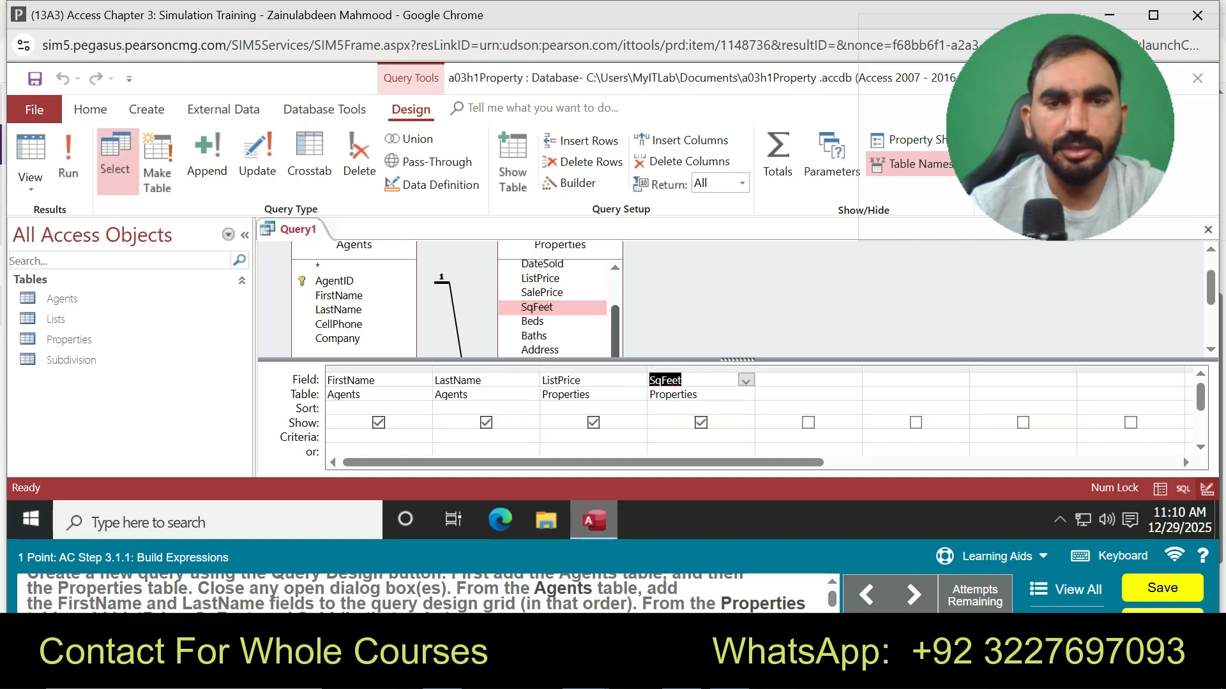
{"action": "scroll", "coordinate": [552, 309], "scroll_direction": "down", "scroll_amount": 2}
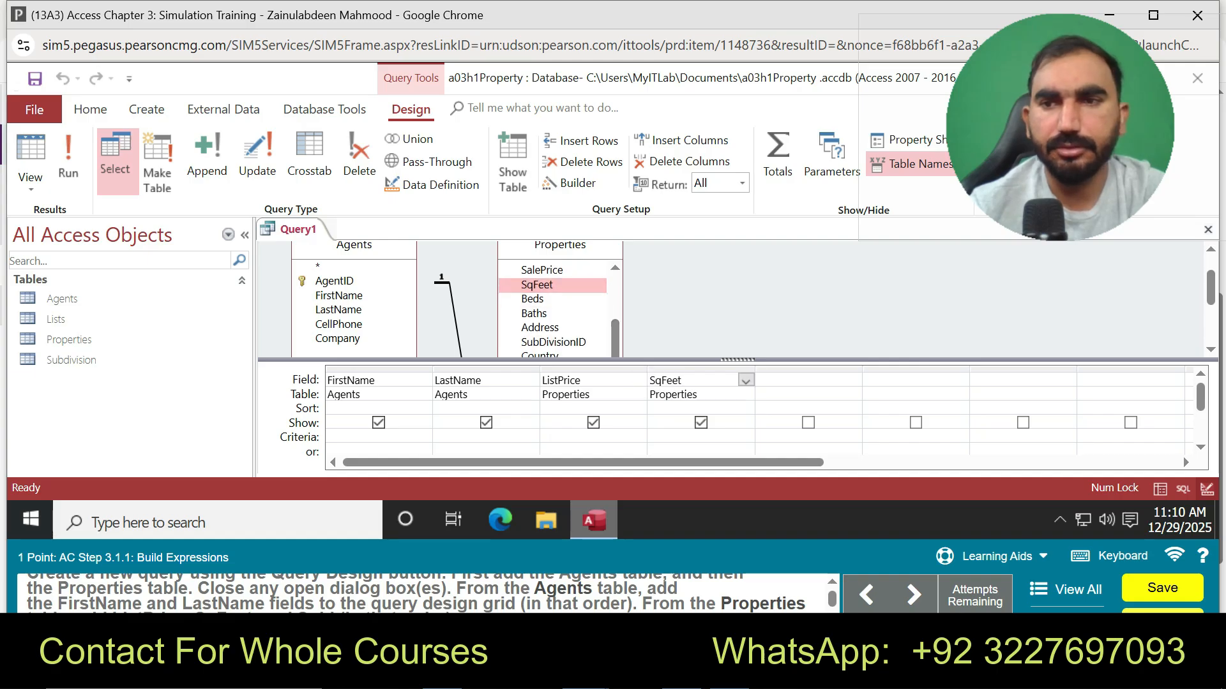
{"action": "scroll", "coordinate": [553, 310], "scroll_direction": "down", "scroll_amount": 3}
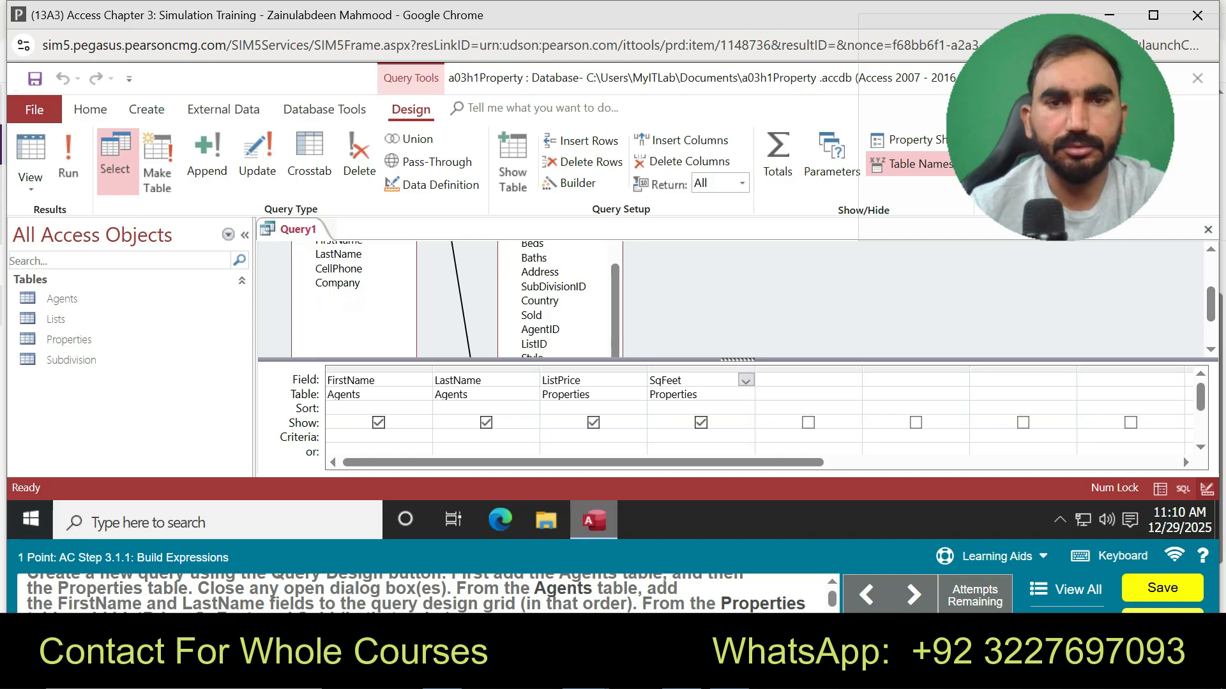
{"action": "double_click", "coordinate": [532, 315]}
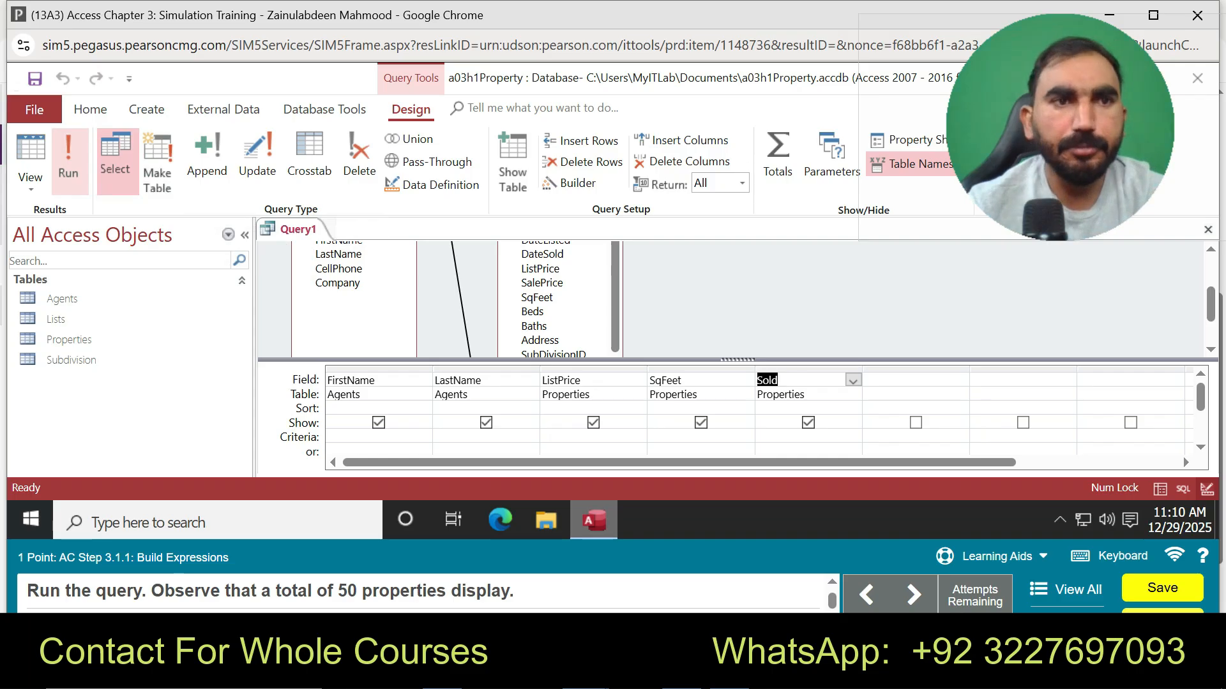
- Run the query to display its records, and return Query1 to Design view
{"action": "left_click", "coordinate": [68, 163]}
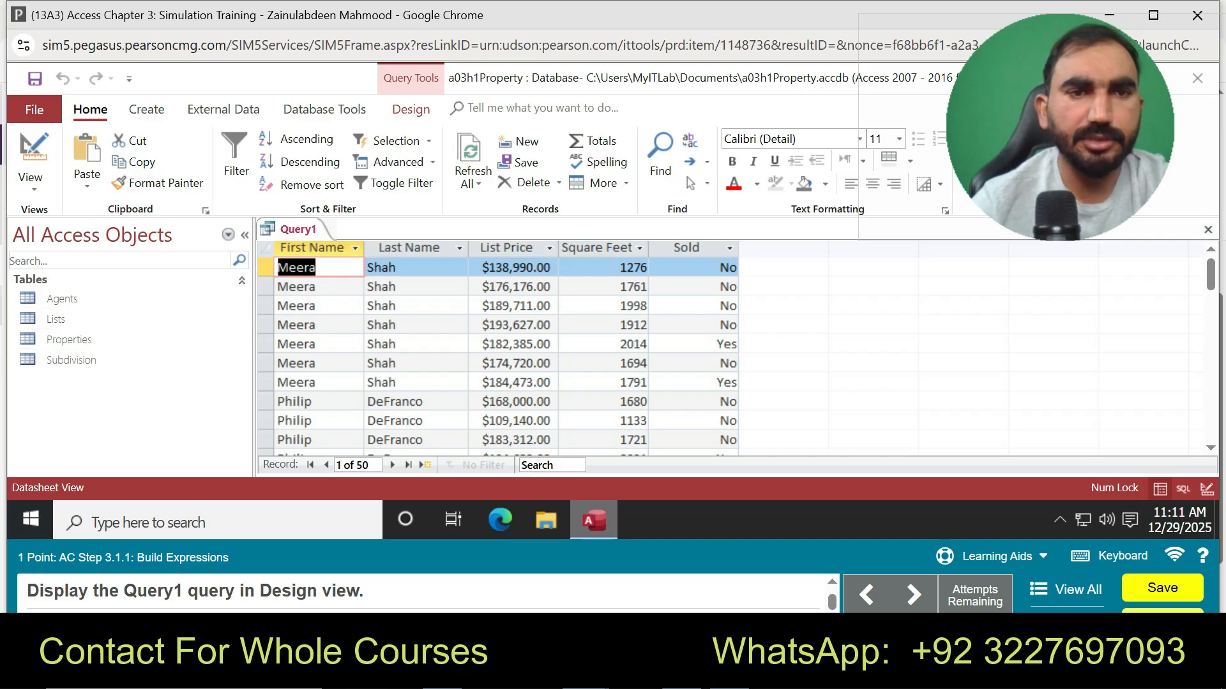
{"action": "right_click", "coordinate": [297, 230]}
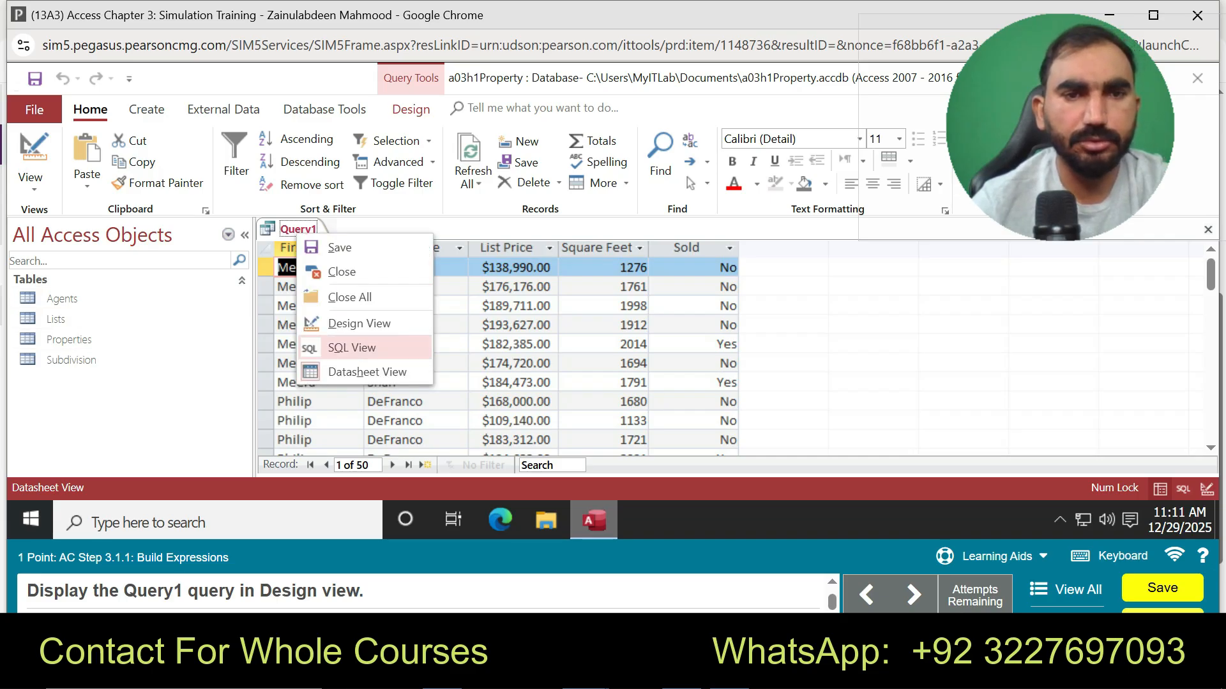
{"action": "left_click", "coordinate": [348, 320]}
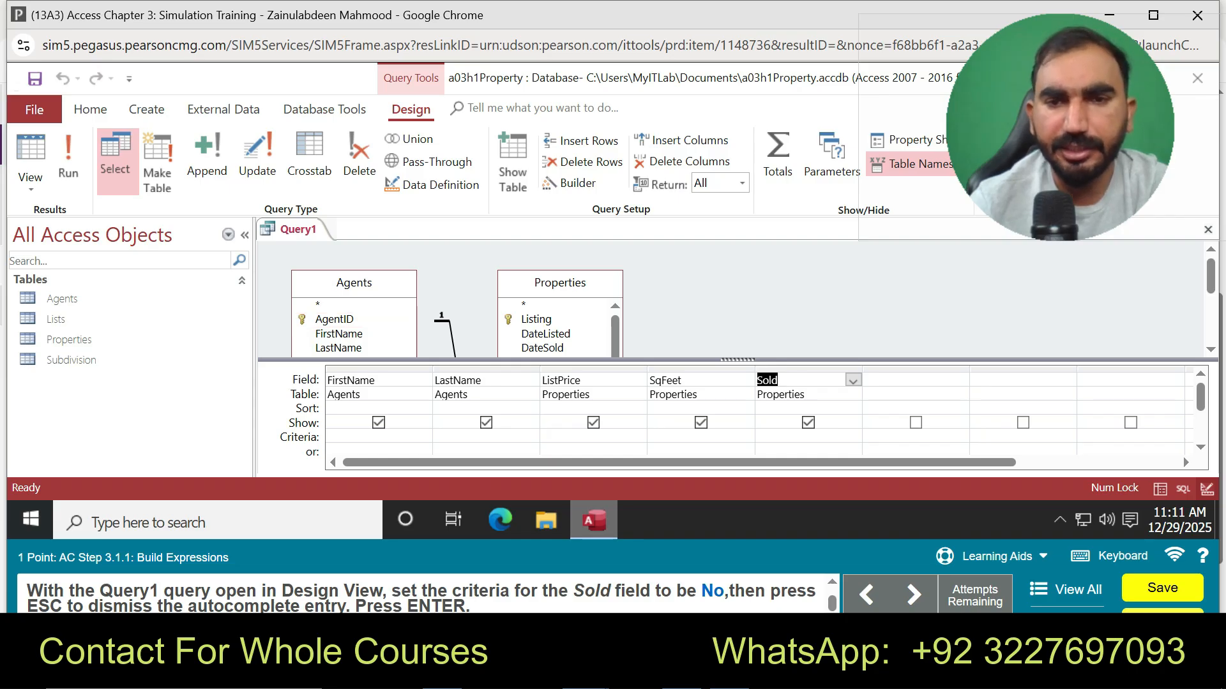
- Set the criteria of the Sold field to "No" in the Query1 design grid
{"action": "left_click", "coordinate": [807, 438]}
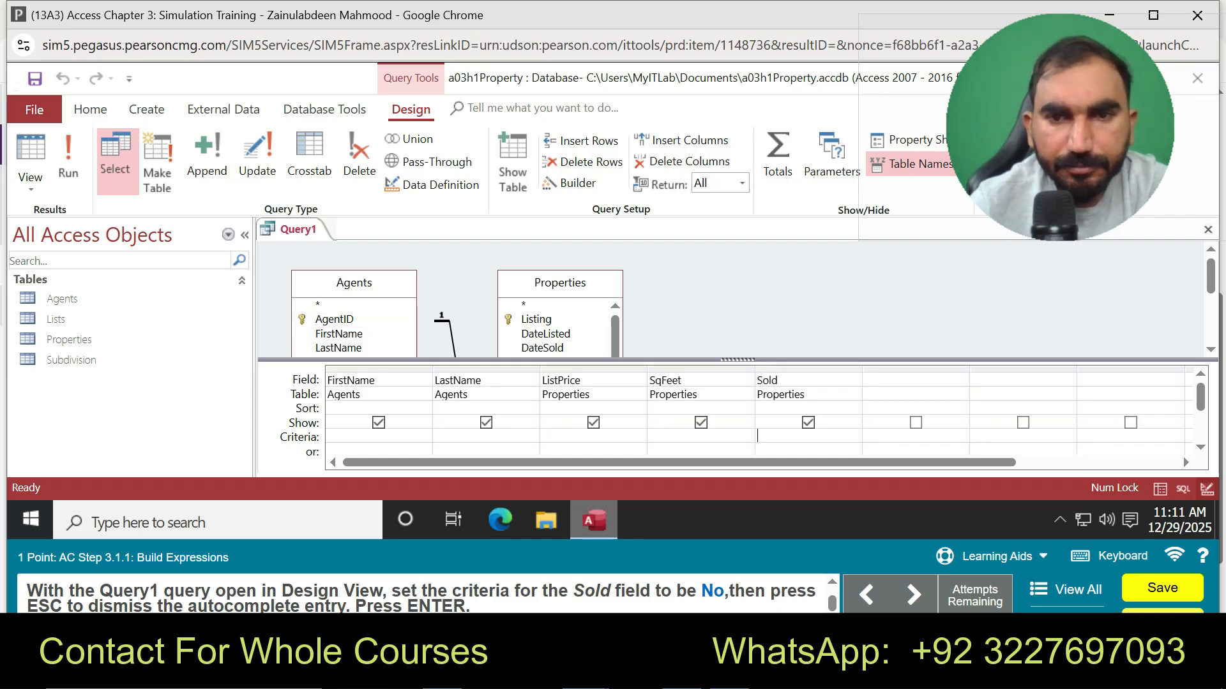
{"action": "type", "text": "\"No\""}
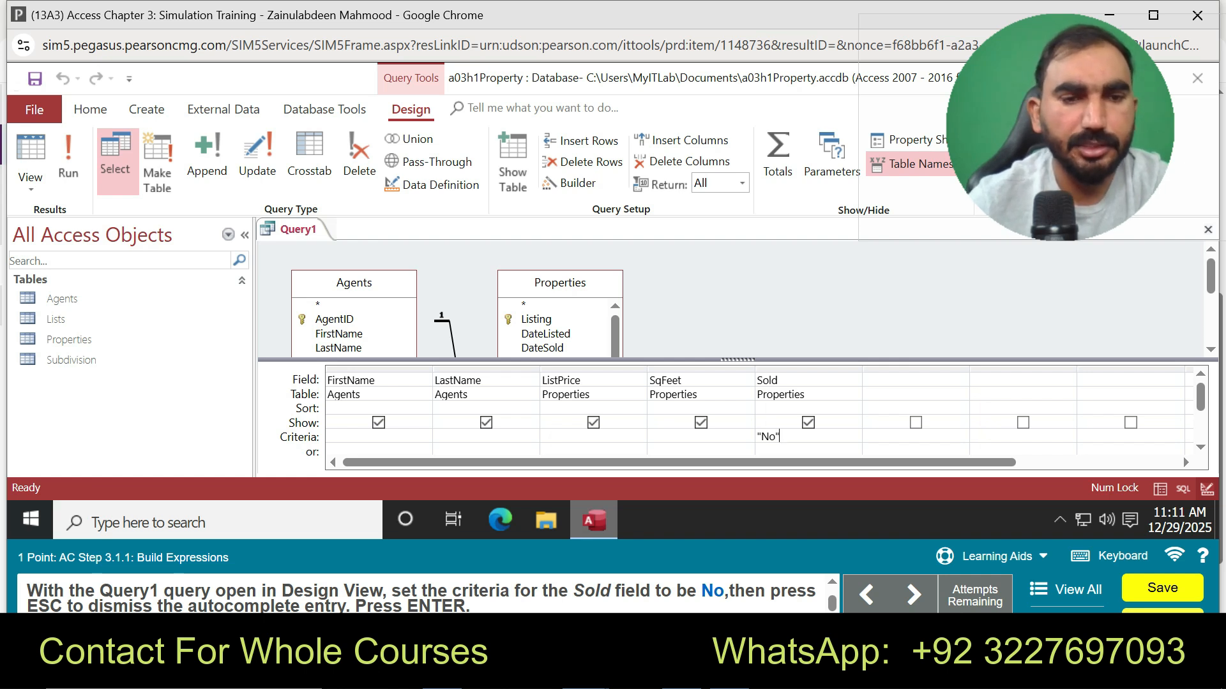
{"action": "key", "text": "Return"}
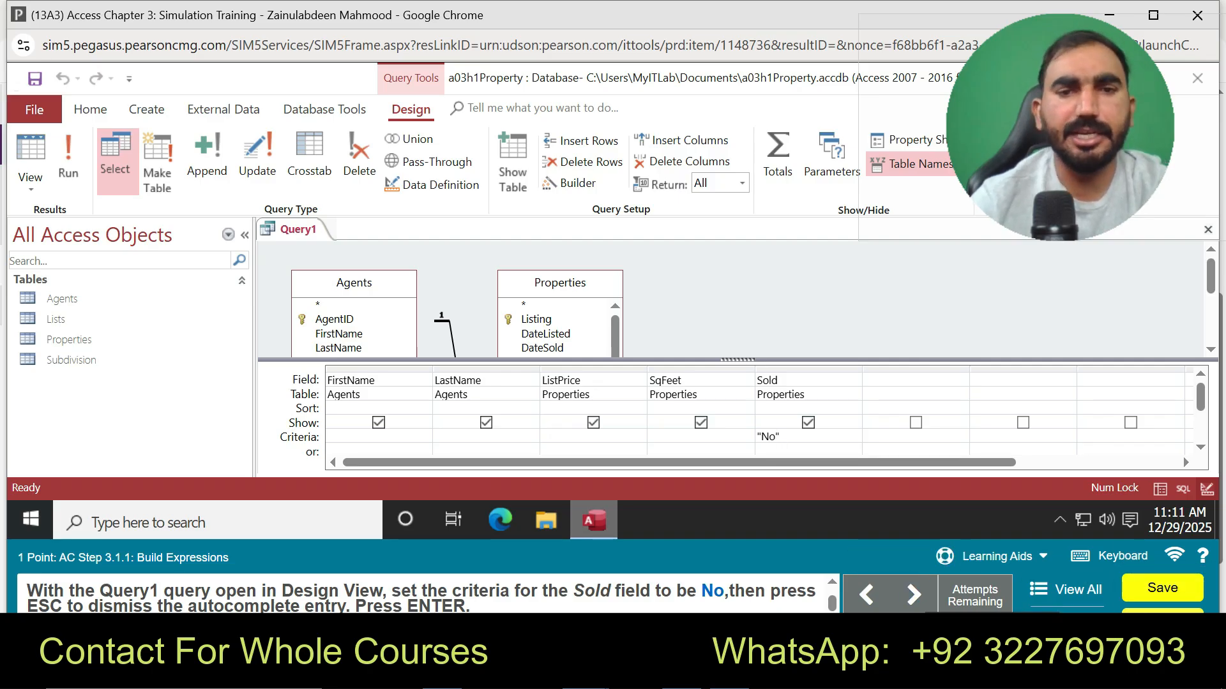
{"action": "key", "text": "Return"}
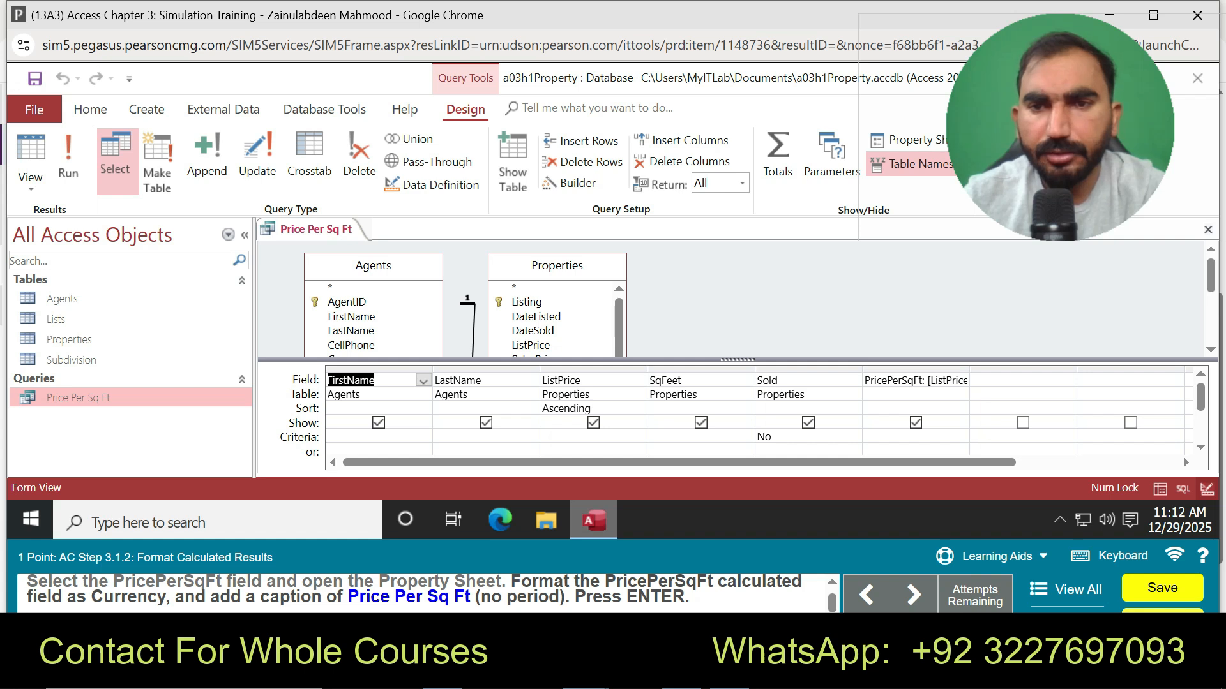
- Examine the PricePerSqFt calculated field and its list of available fields in the Price Per Sq Ft query
{"action": "left_click", "coordinate": [914, 380]}
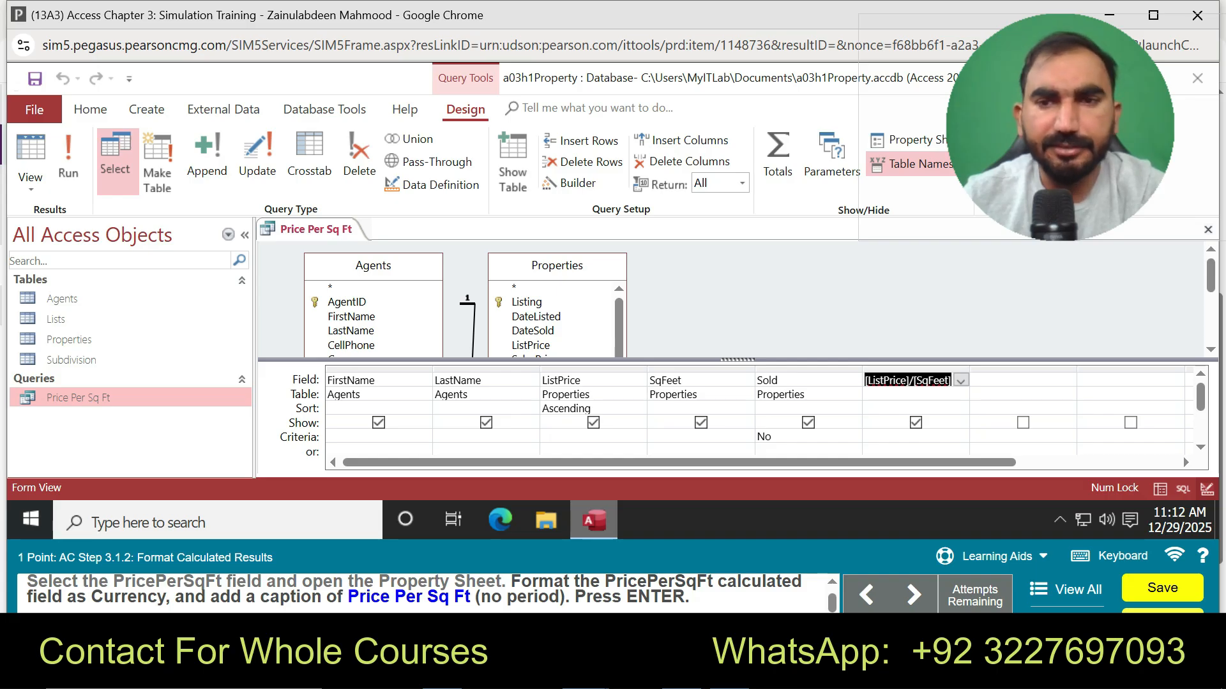
{"action": "left_click", "coordinate": [960, 380]}
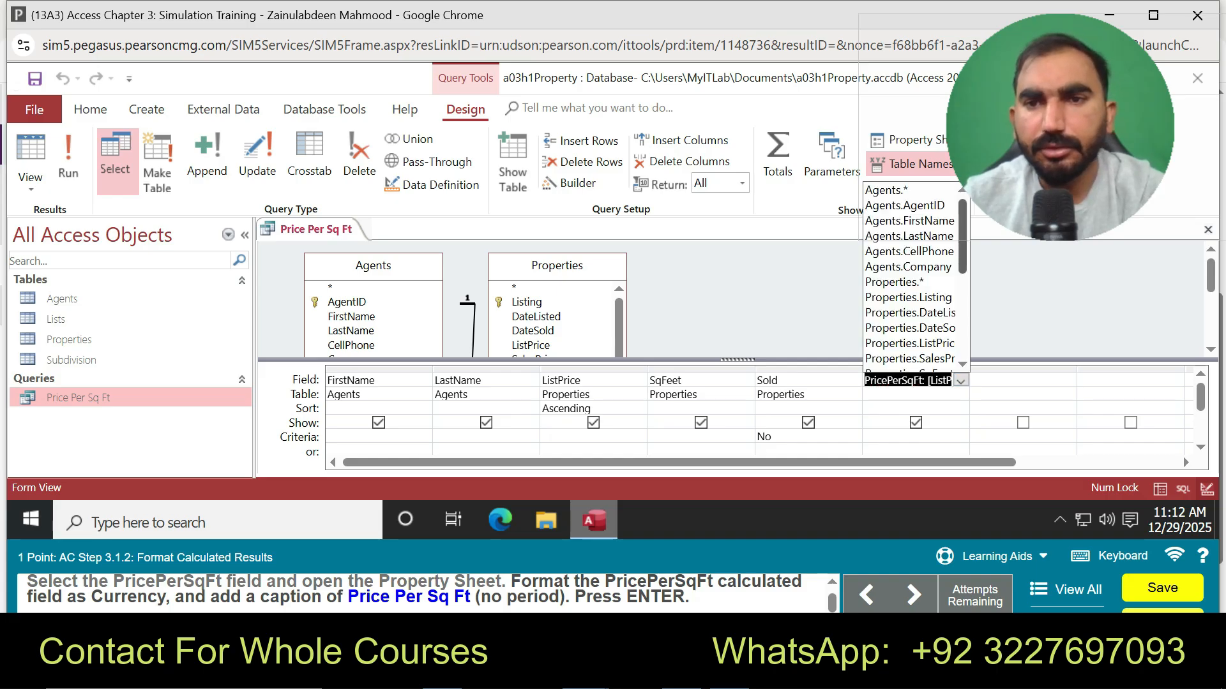
{"action": "scroll", "coordinate": [909, 278], "scroll_direction": "down", "scroll_amount": 5}
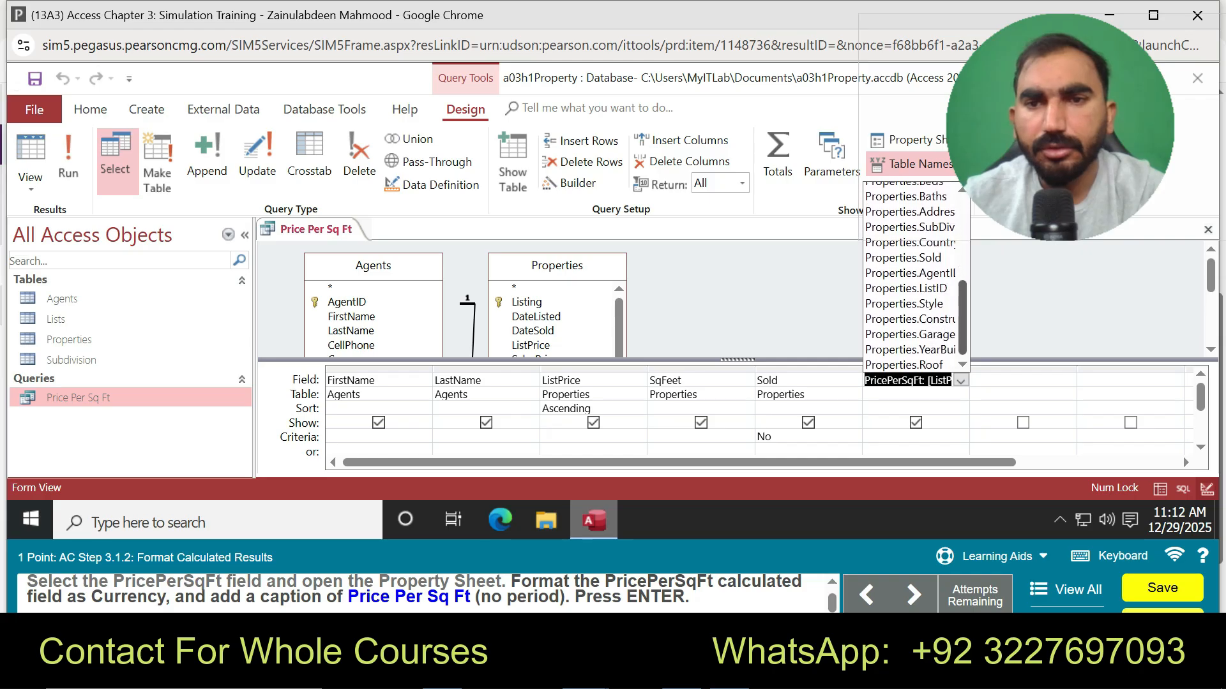
{"action": "scroll", "coordinate": [910, 278], "scroll_direction": "up", "scroll_amount": 5}
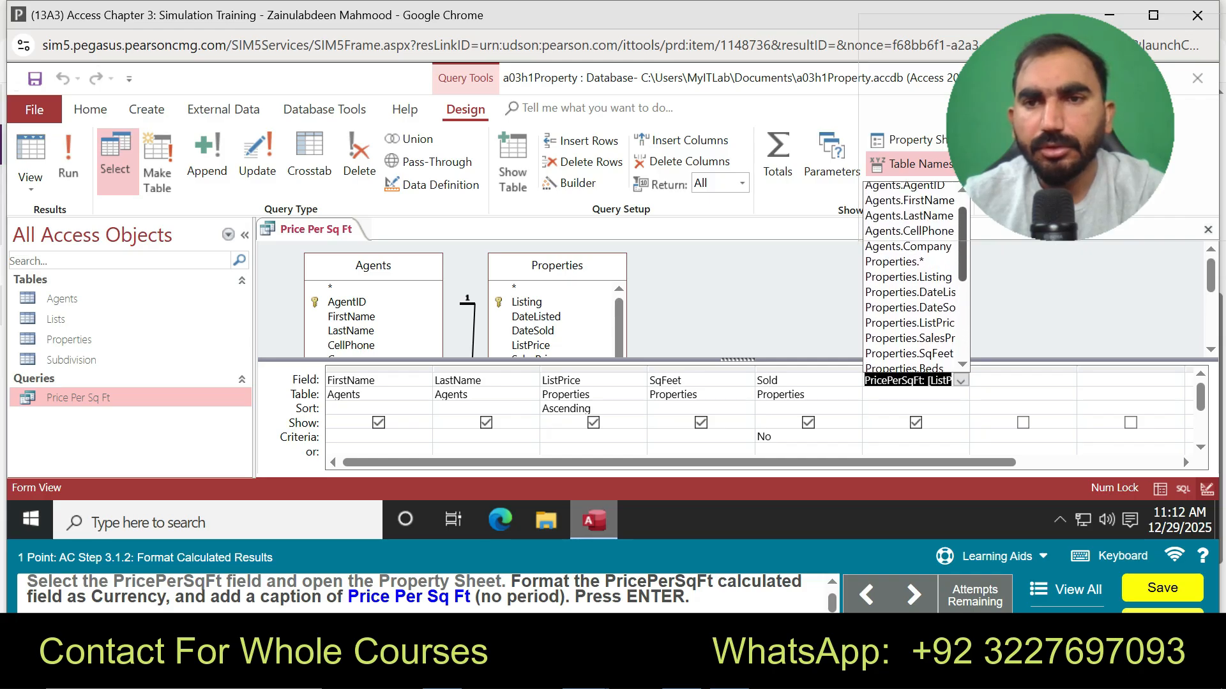
{"action": "left_click_drag", "start_coordinate": [1060, 127], "coordinate": [1074, 403]}
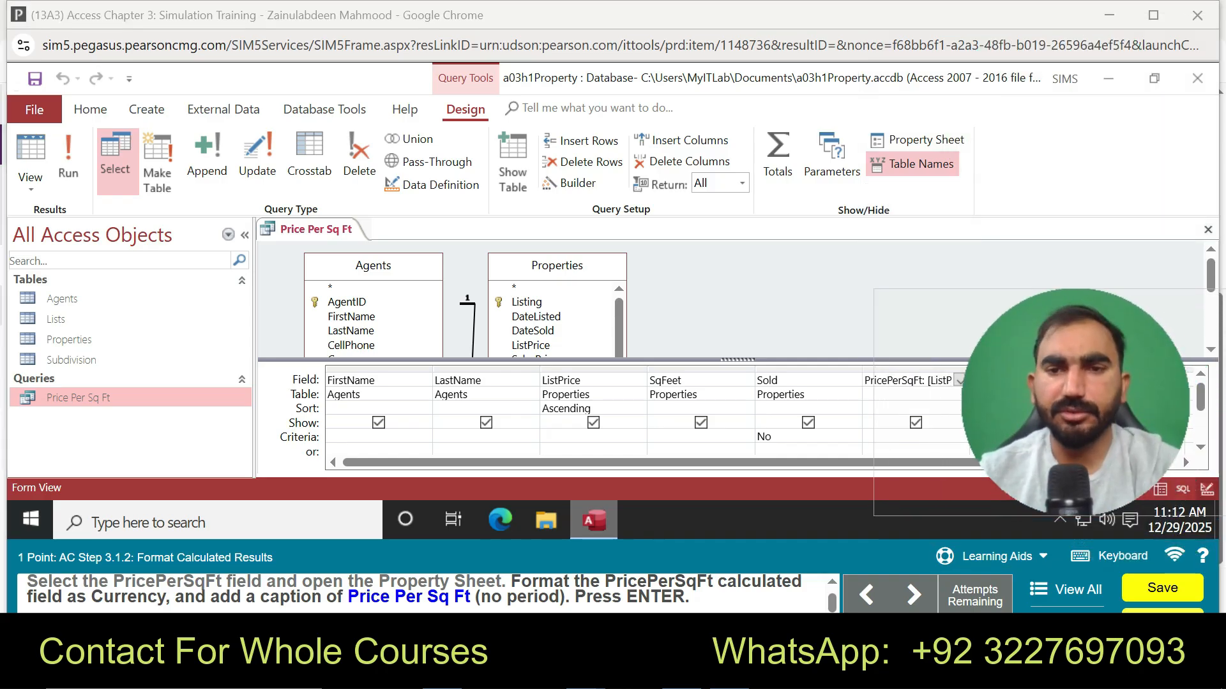
{"action": "left_click", "coordinate": [893, 381]}
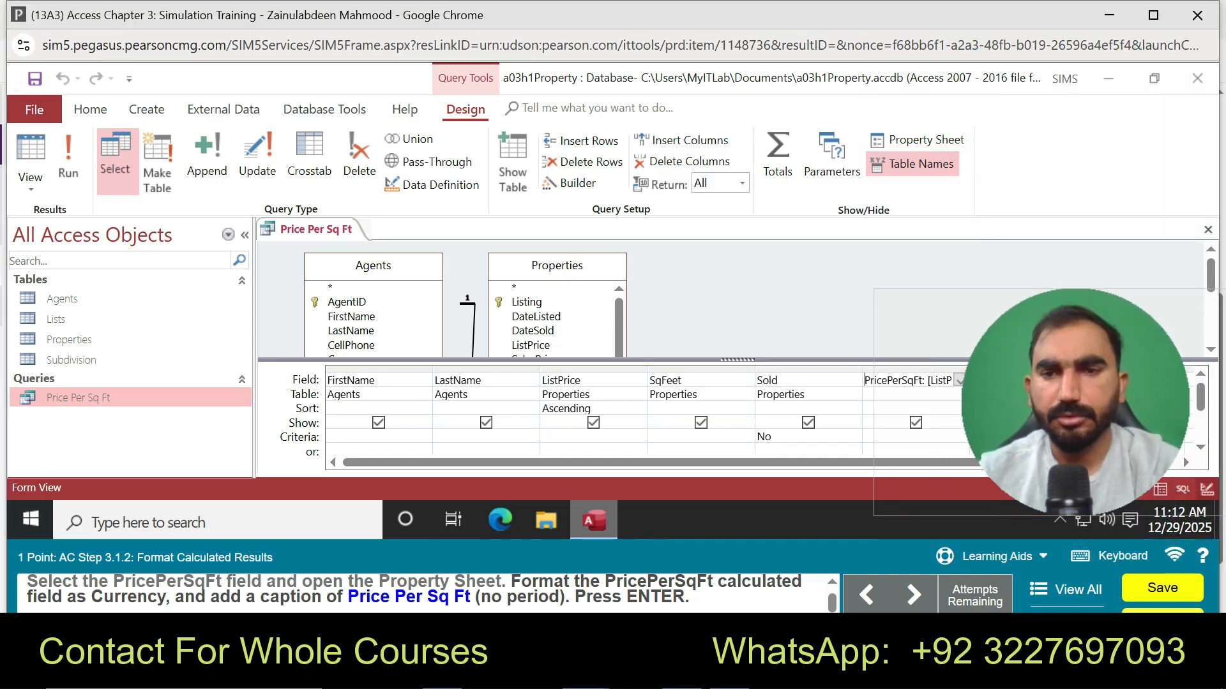
{"action": "double_click", "coordinate": [893, 380]}
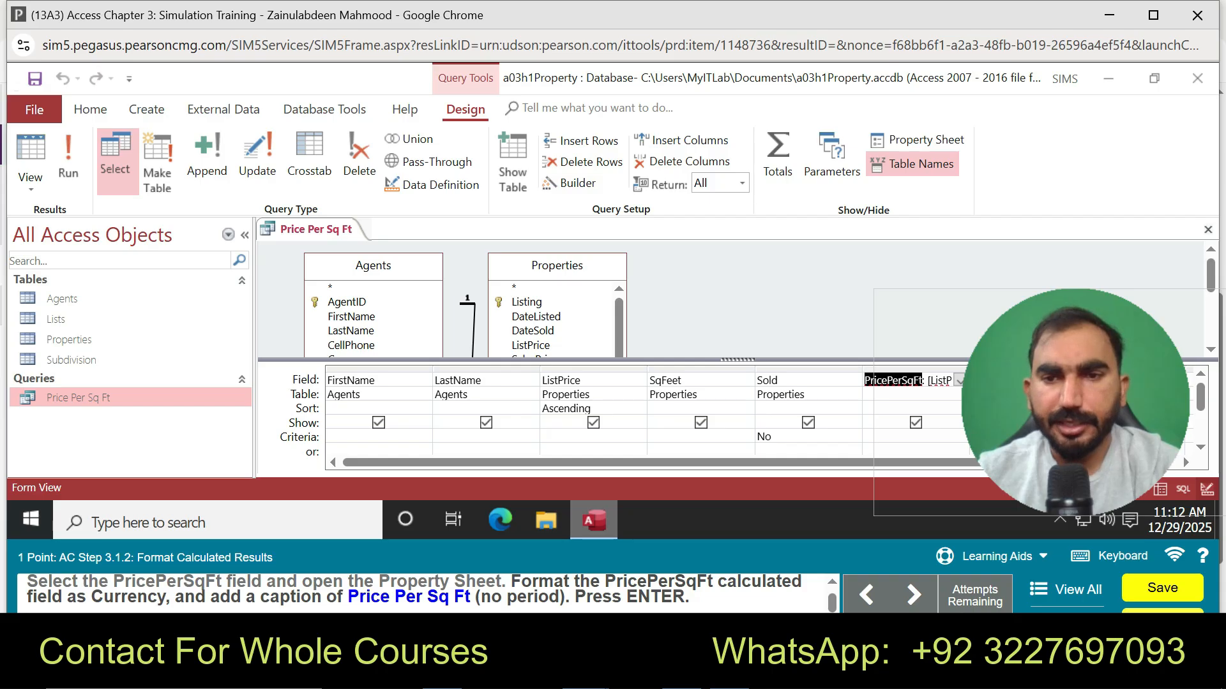
{"action": "left_click_drag", "start_coordinate": [1075, 402], "coordinate": [1053, 128]}
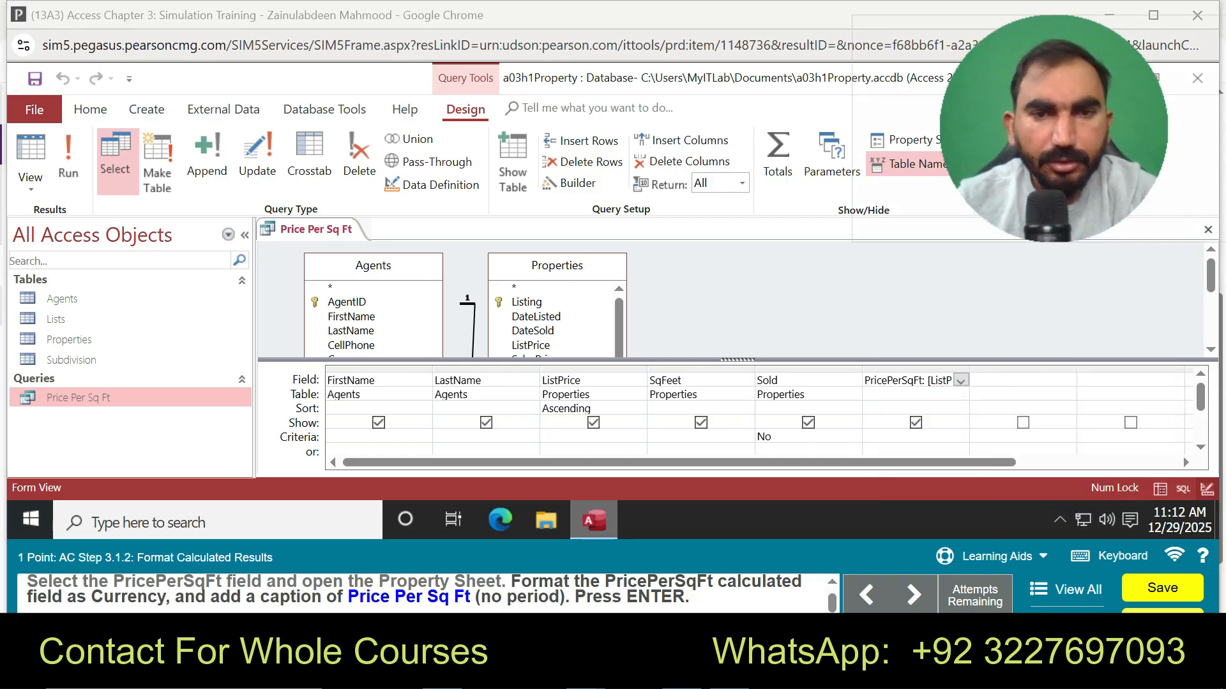
{"action": "left_click_drag", "start_coordinate": [1200, 397], "coordinate": [1200, 411]}
{"action": "scroll", "coordinate": [759, 410], "scroll_direction": "up", "scroll_amount": 2}
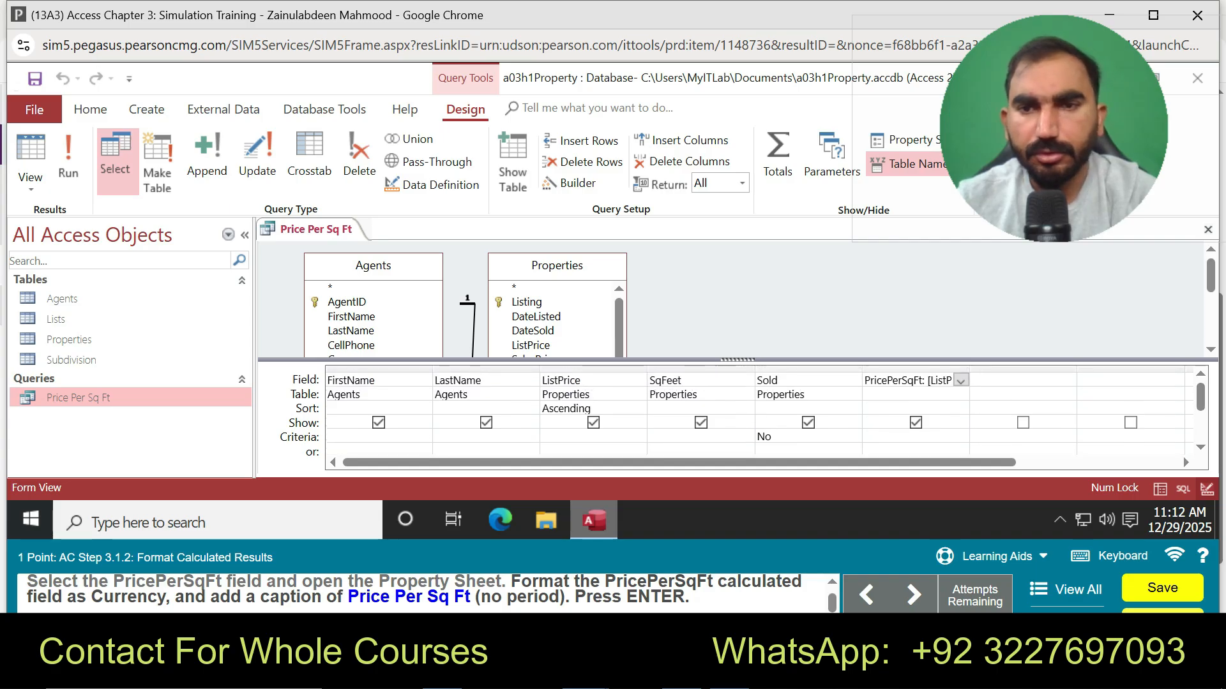
- Replace the PricePerSqFt calculated expression in the query design grid with Properties.*
{"action": "left_click", "coordinate": [960, 380]}
{"action": "left_click_drag", "start_coordinate": [961, 254], "coordinate": [962, 266]}
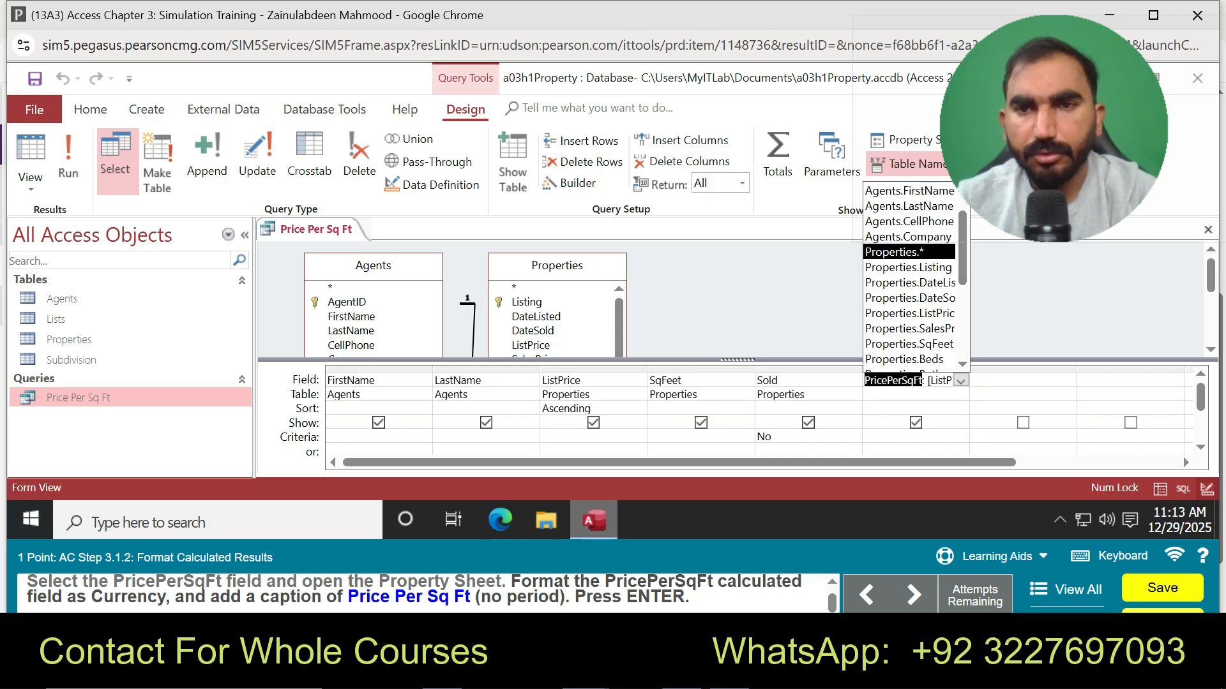
{"action": "left_click", "coordinate": [894, 252]}
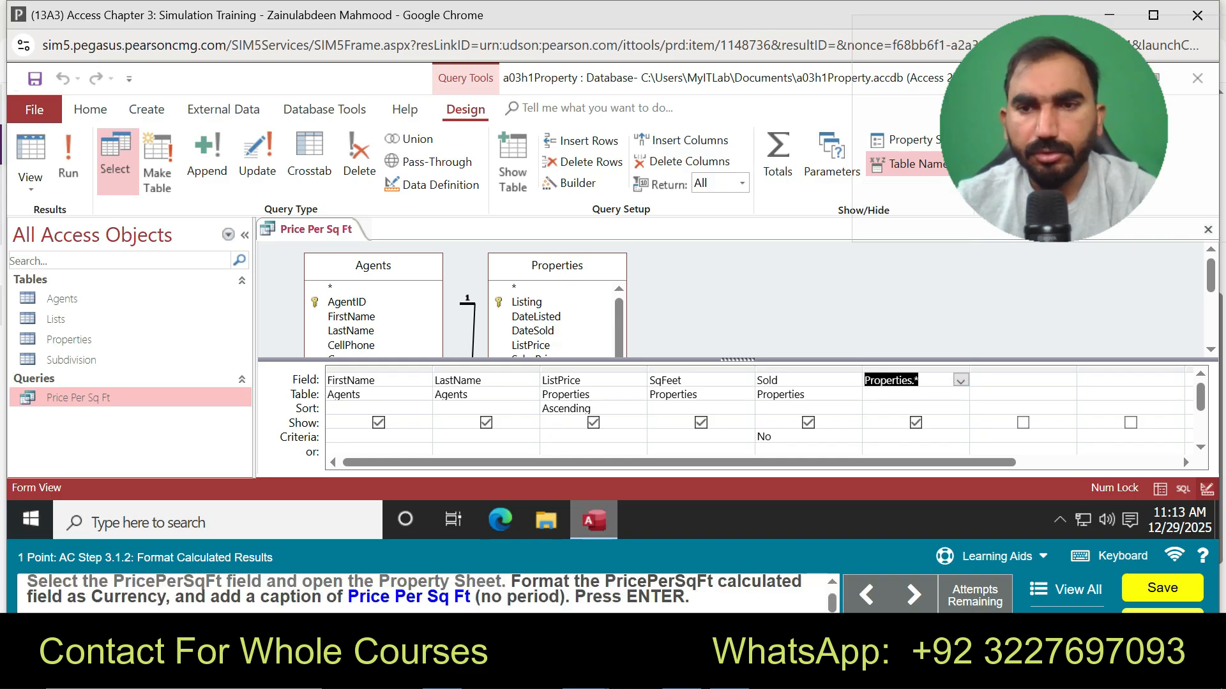
- Browse the list of available fields for the Properties.* column in the query design grid
{"action": "left_click", "coordinate": [961, 380]}
{"action": "left_click", "coordinate": [960, 380]}
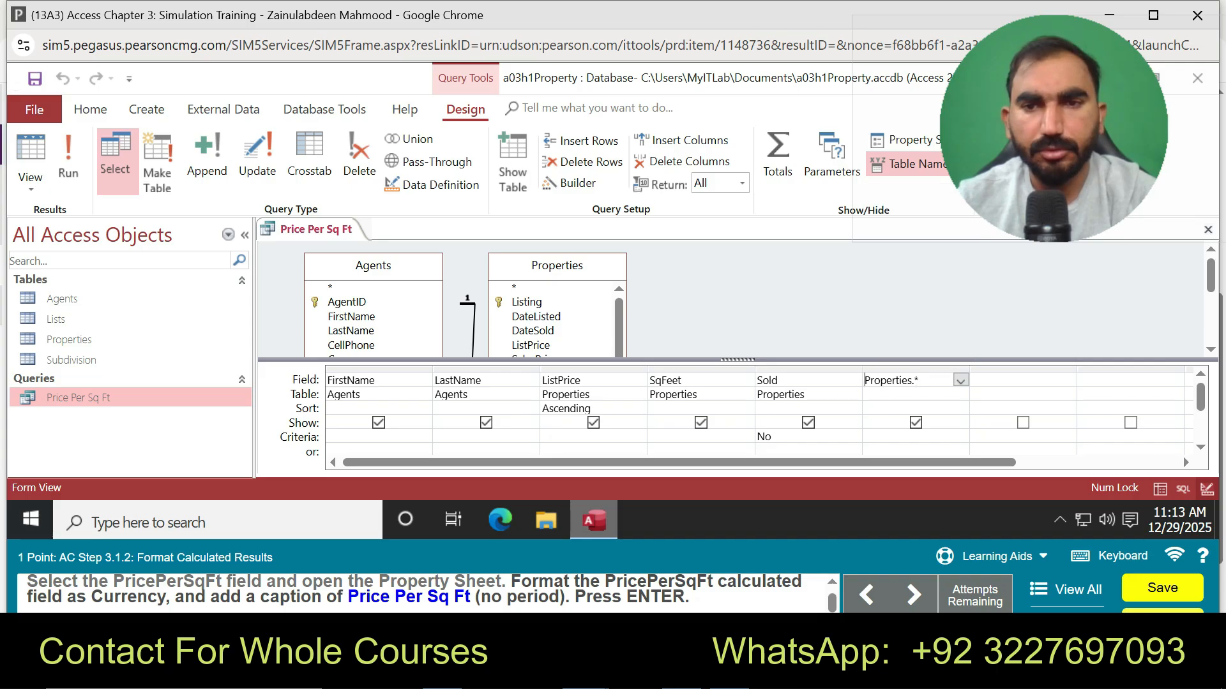
{"action": "left_click", "coordinate": [961, 380]}
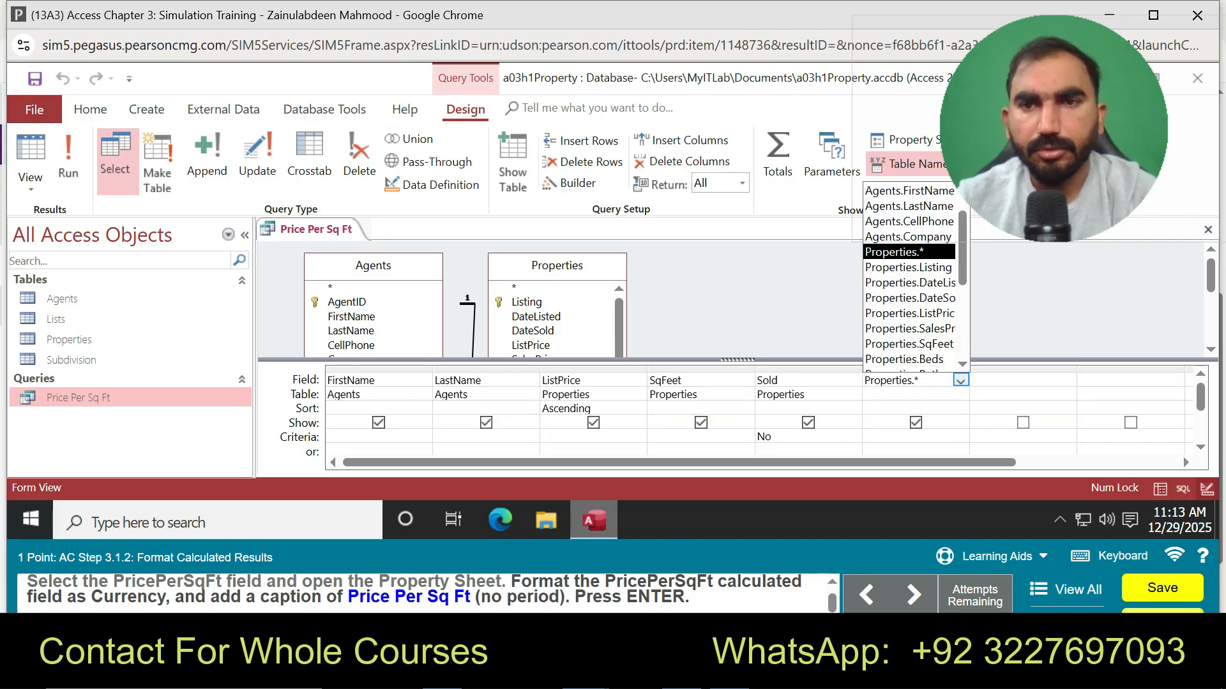
{"action": "scroll", "coordinate": [910, 277], "scroll_direction": "down", "scroll_amount": 4}
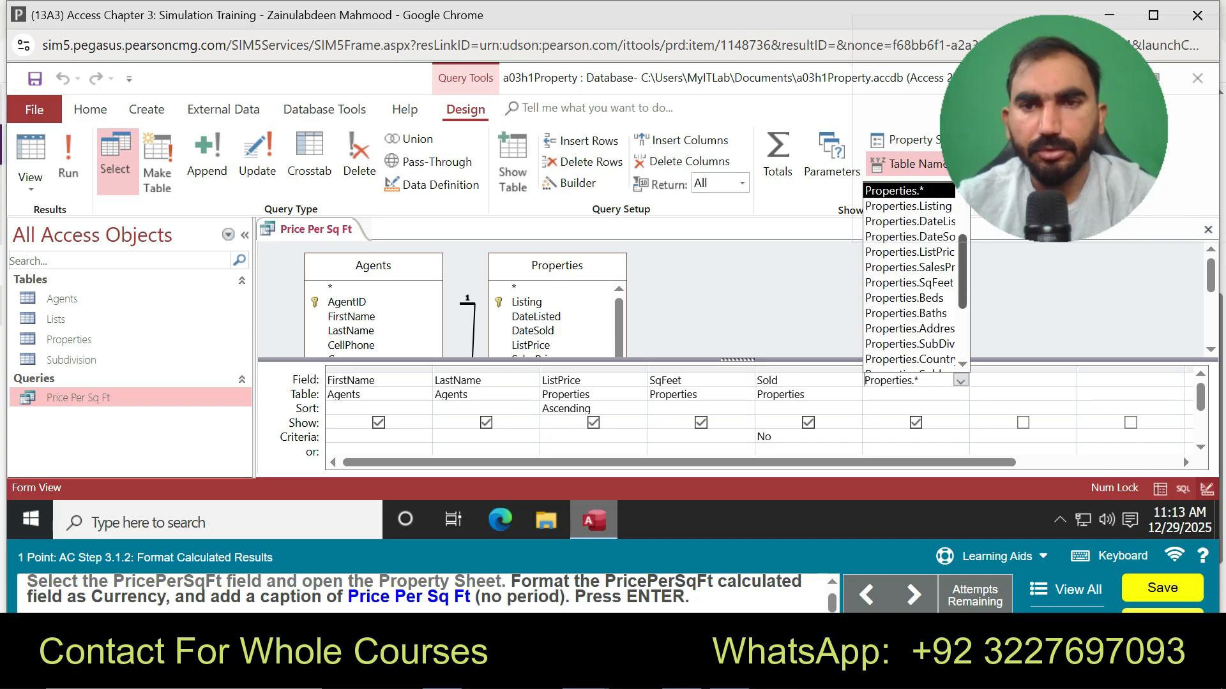
{"action": "scroll", "coordinate": [910, 277], "scroll_direction": "up", "scroll_amount": 5}
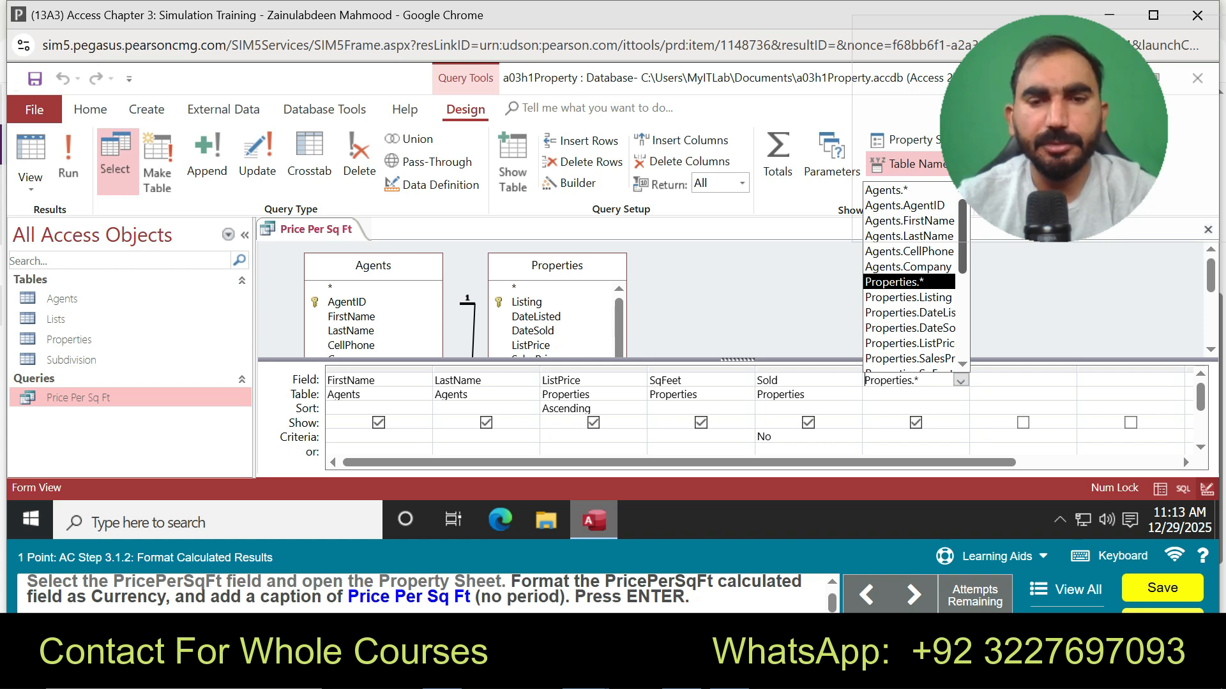
- Turn on Practice mode for the Format Calculated Results task
{"action": "left_click", "coordinate": [988, 556]}
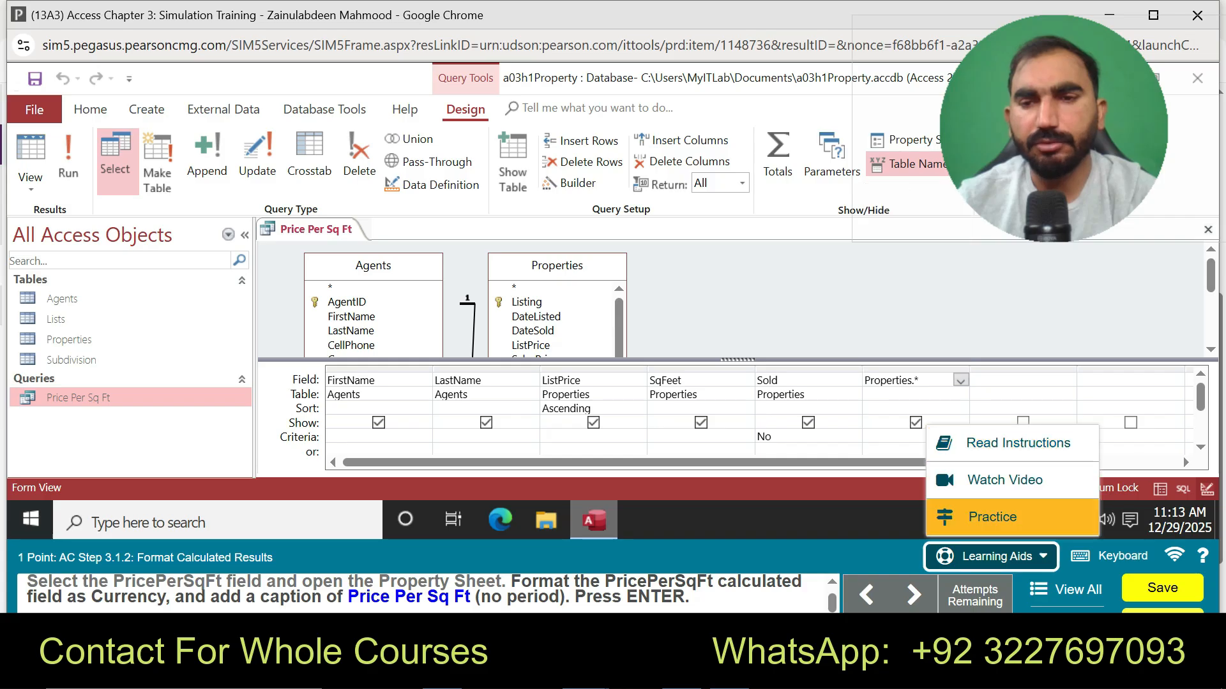
{"action": "left_click", "coordinate": [993, 516]}
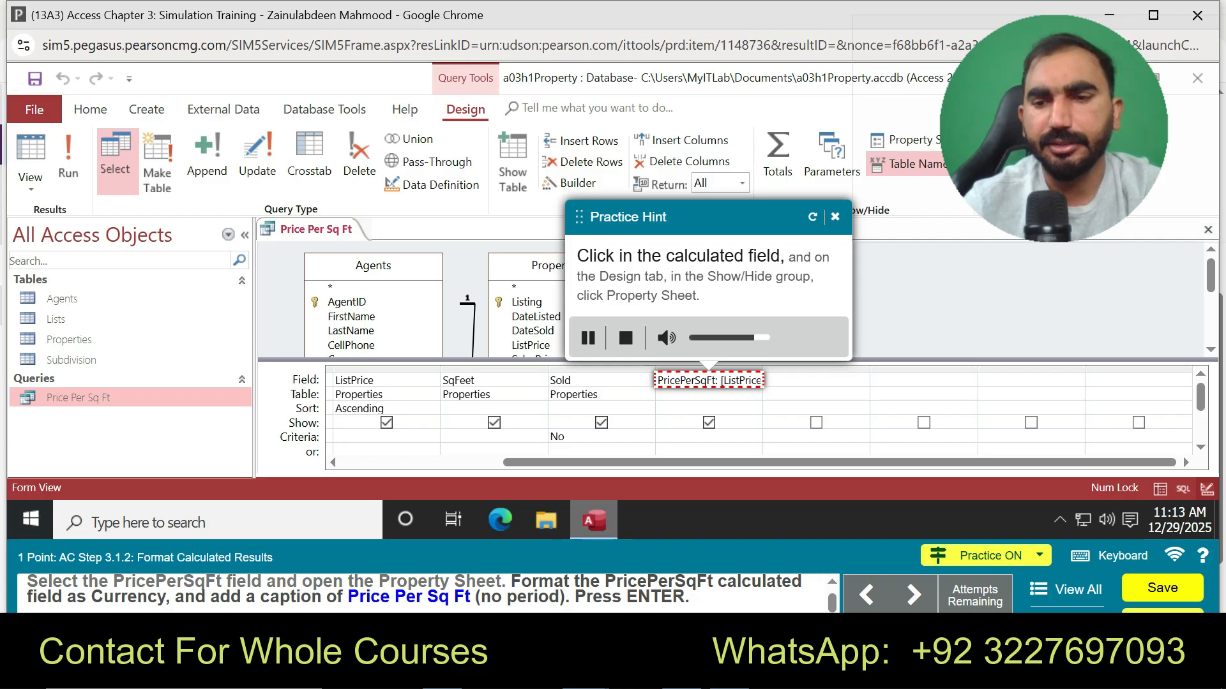
{"action": "left_click", "coordinate": [1078, 670]}
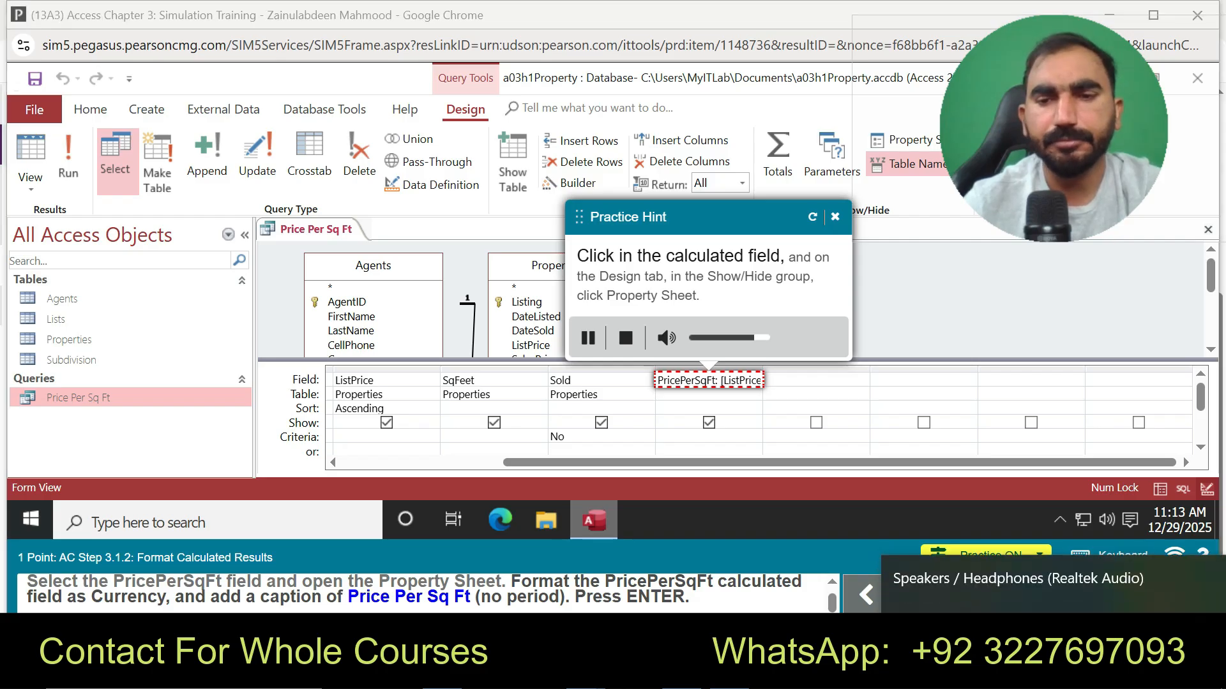
- Follow the practice hint to select the PricePerSqFt calculated field and show its Property Sheet
{"action": "left_click", "coordinate": [708, 380]}
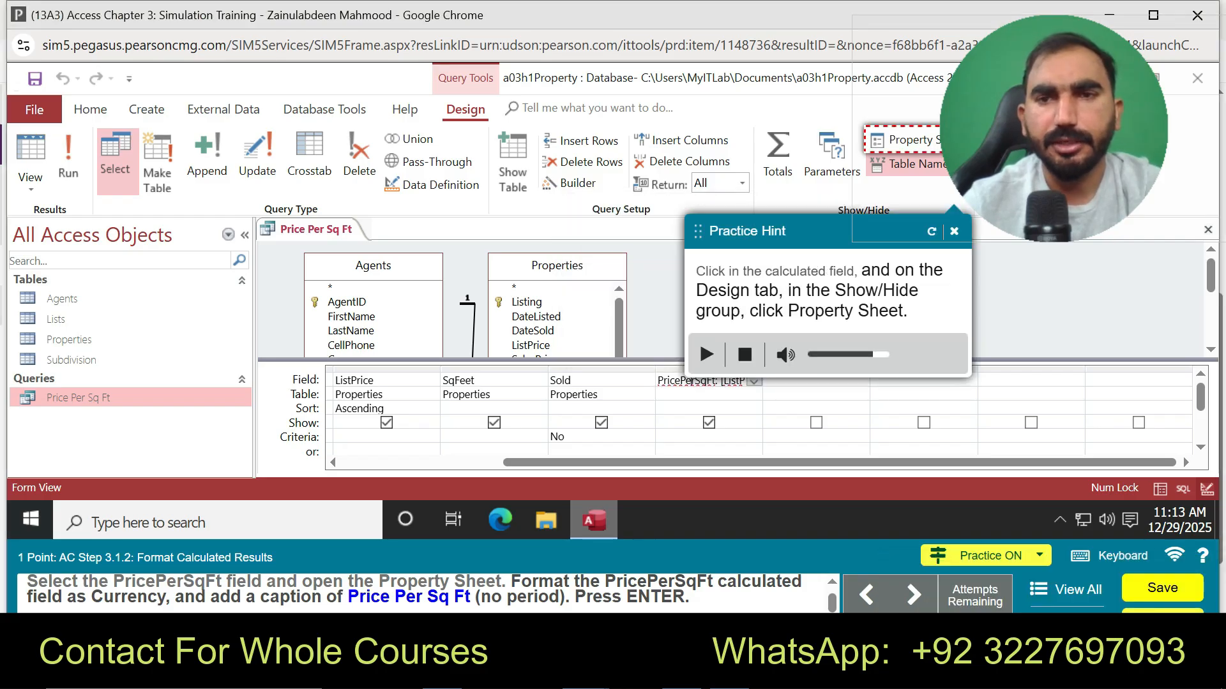
{"action": "left_click_drag", "start_coordinate": [658, 381], "coordinate": [759, 382]}
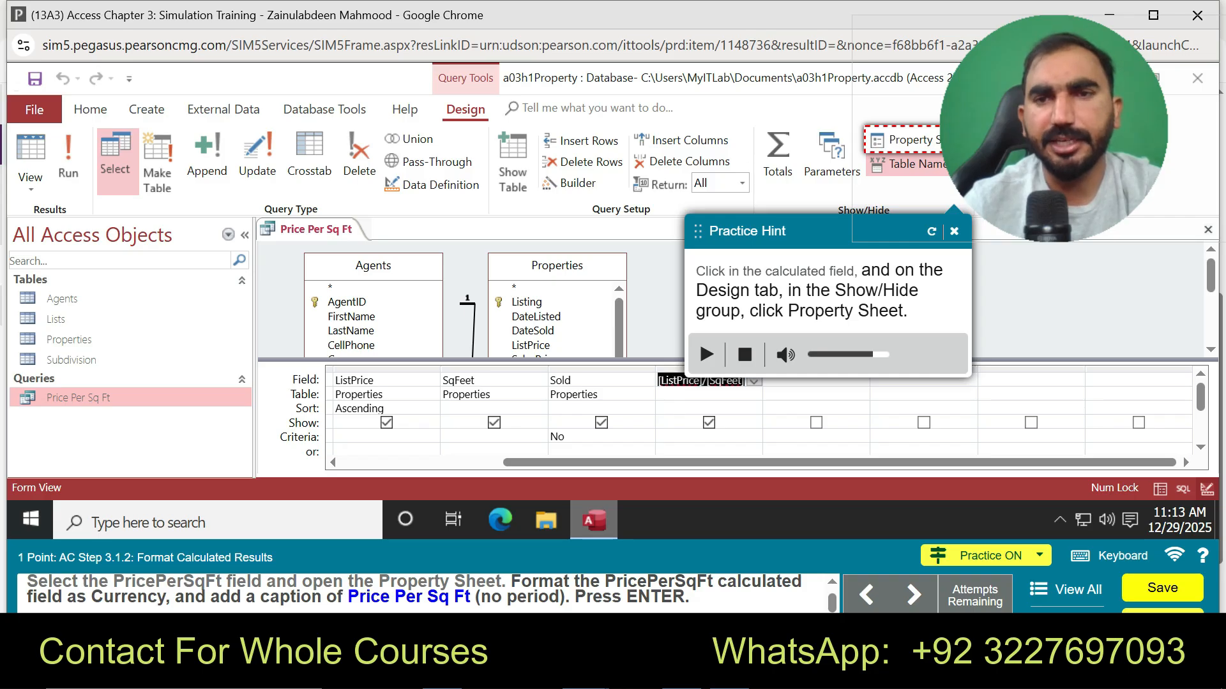
{"action": "left_click", "coordinate": [1053, 128]}
{"action": "left_click_drag", "start_coordinate": [1054, 127], "coordinate": [167, 134]}
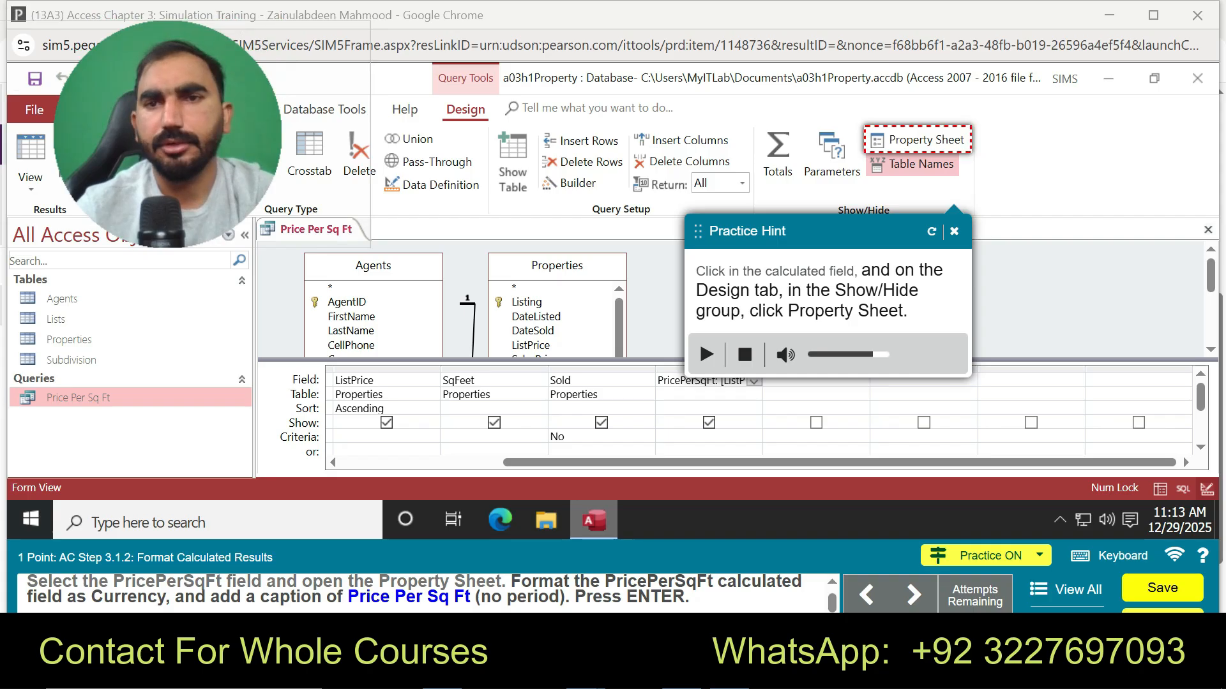
{"action": "left_click", "coordinate": [917, 140]}
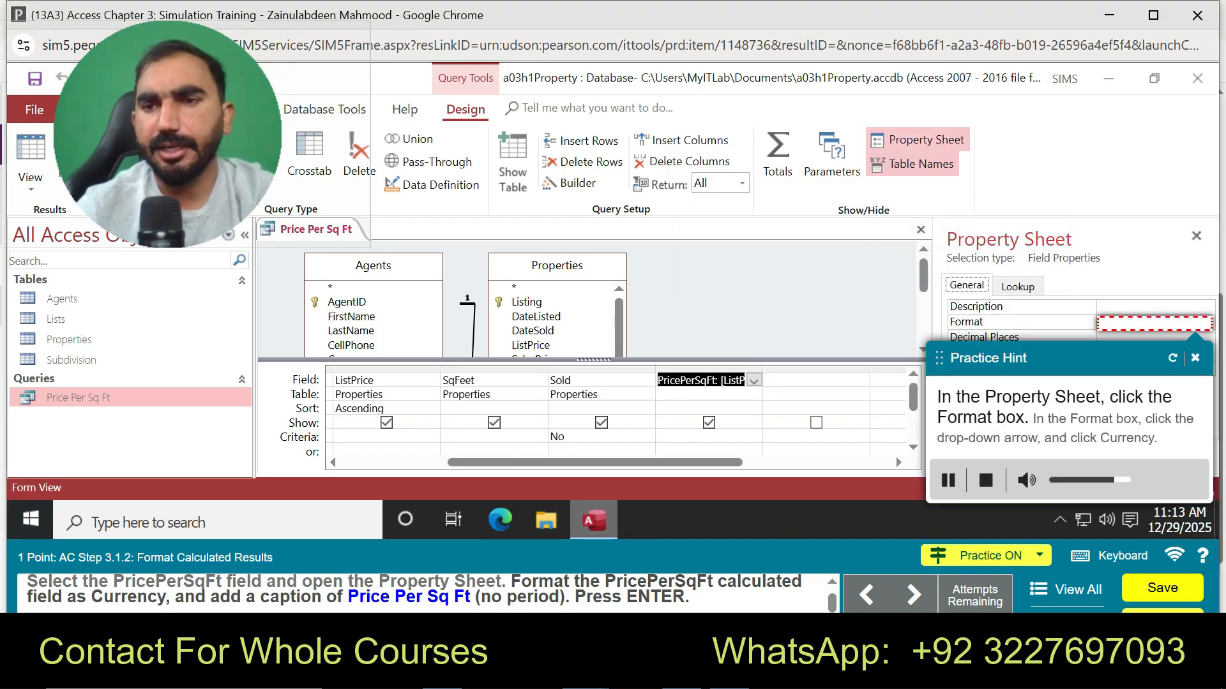
- Set the PricePerSqFt field's format to Currency in the practice run, and exit Practice mode
{"action": "left_click", "coordinate": [1154, 322]}
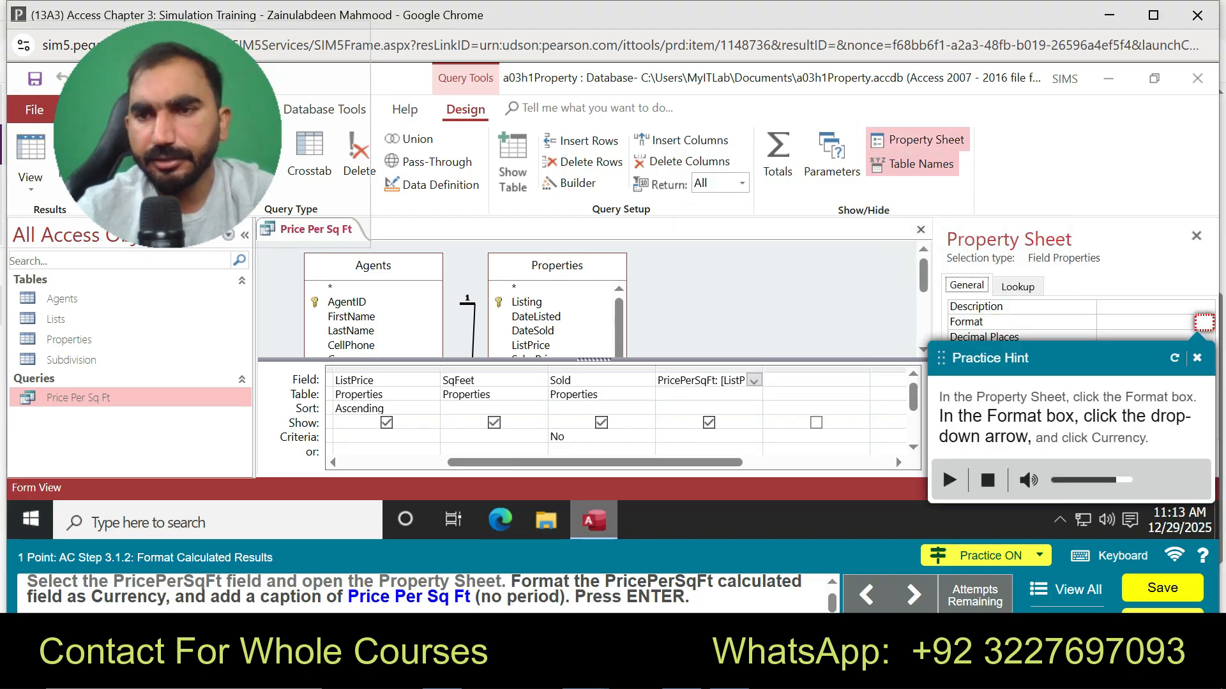
{"action": "left_click", "coordinate": [1205, 324]}
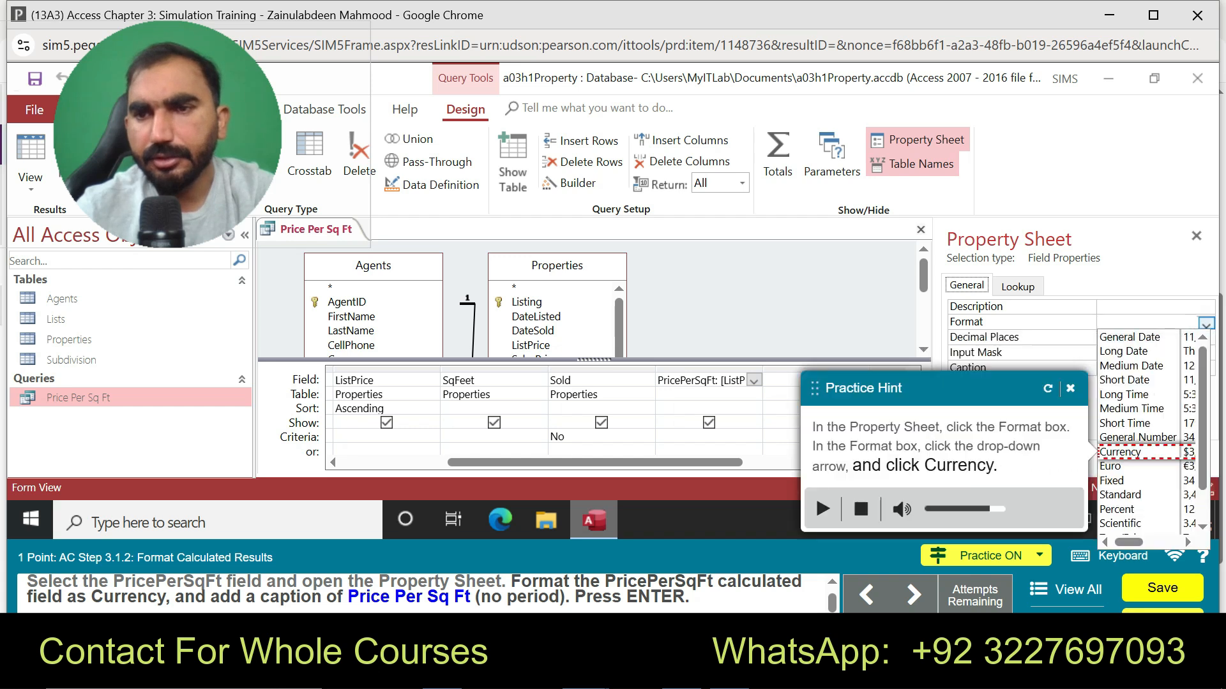
{"action": "left_click", "coordinate": [1123, 452]}
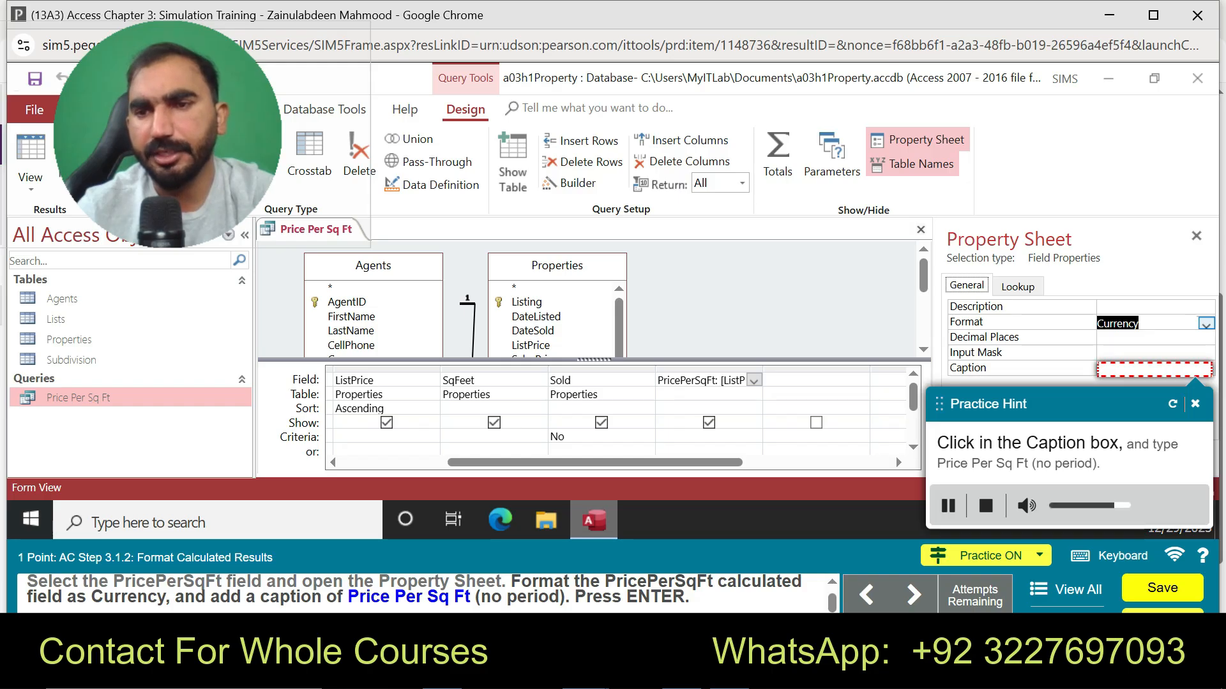
{"action": "left_click", "coordinate": [1195, 404]}
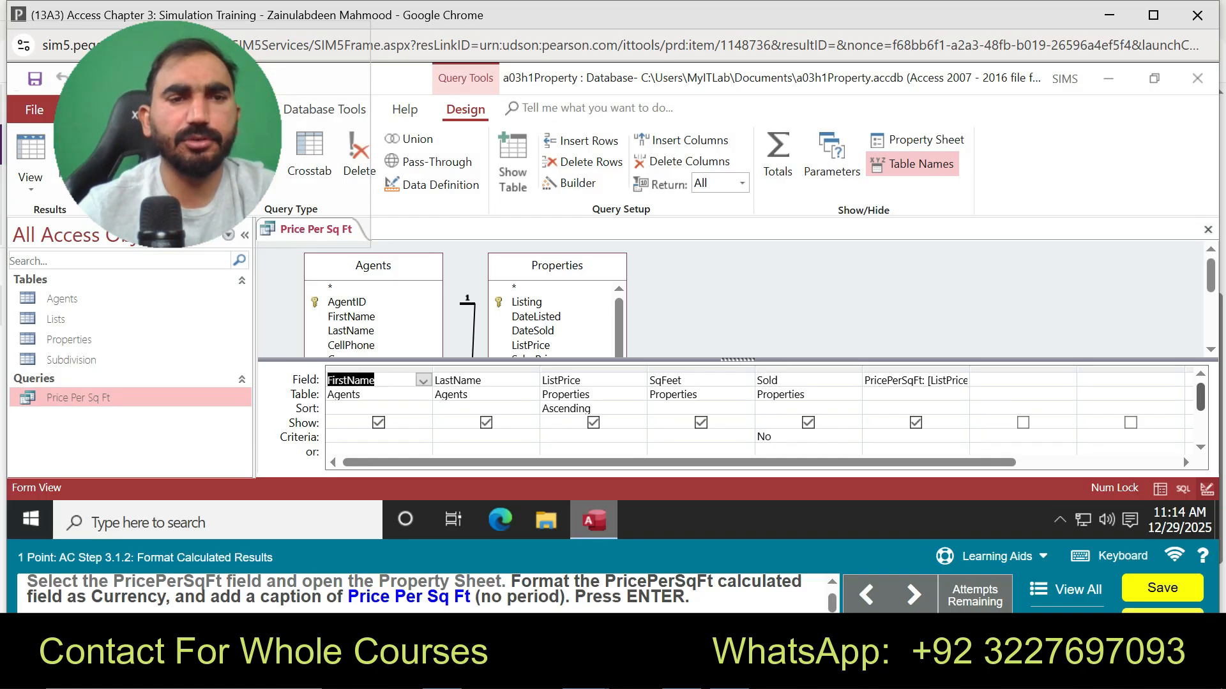
{"action": "left_click", "coordinate": [903, 381]}
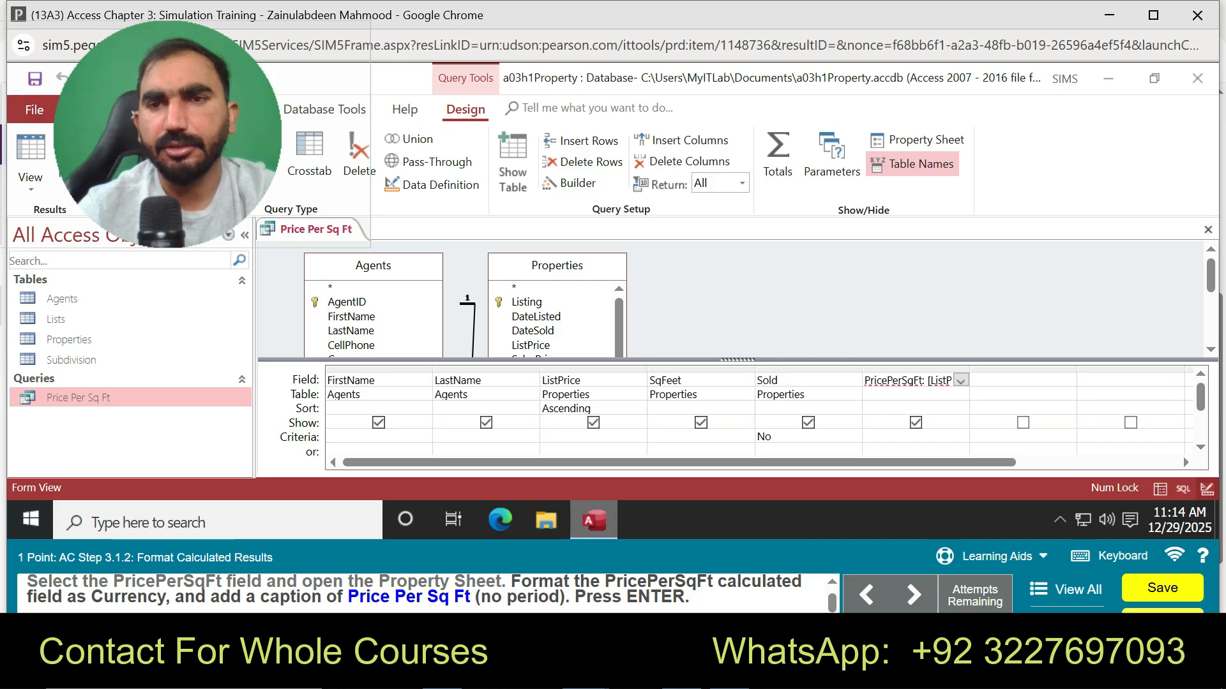
{"action": "left_click", "coordinate": [920, 139]}
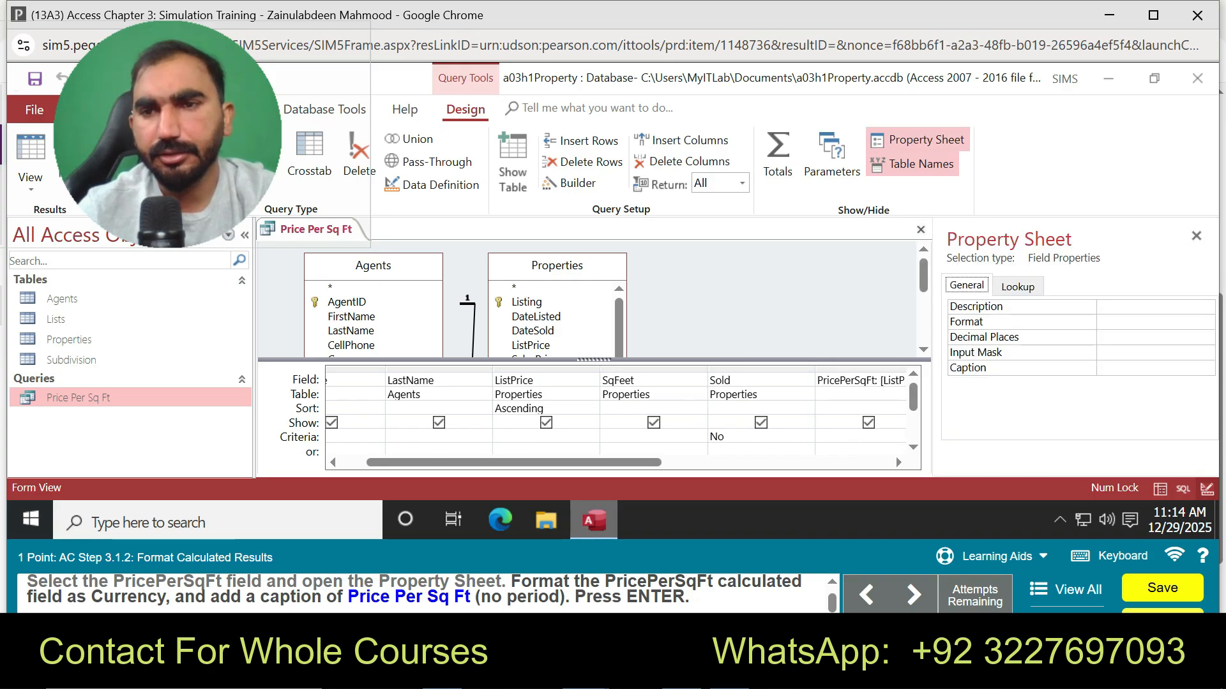
{"action": "left_click", "coordinate": [1018, 287]}
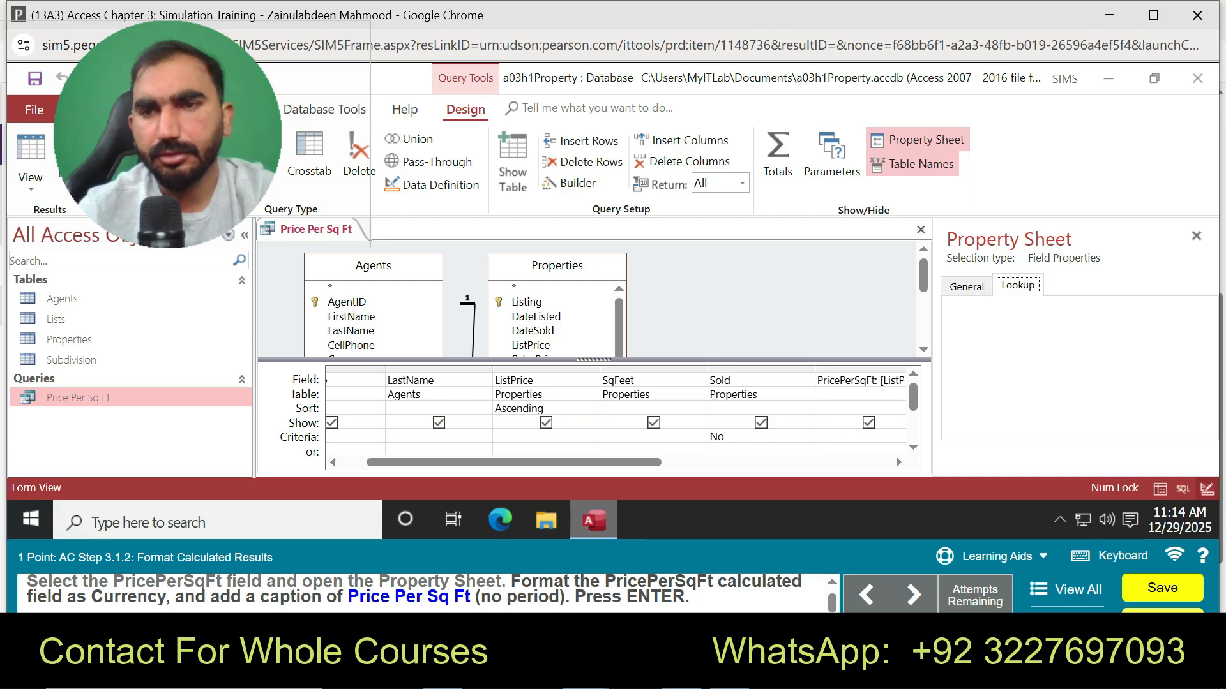
{"action": "left_click", "coordinate": [966, 287]}
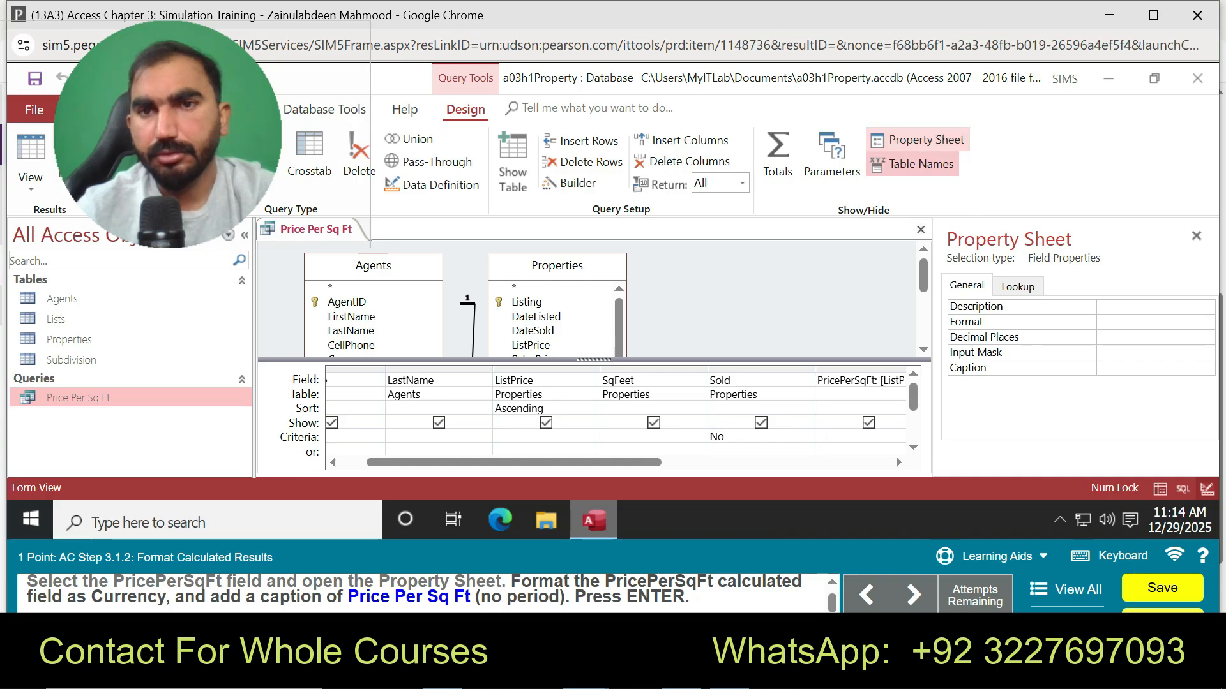
{"action": "left_click", "coordinate": [918, 140]}
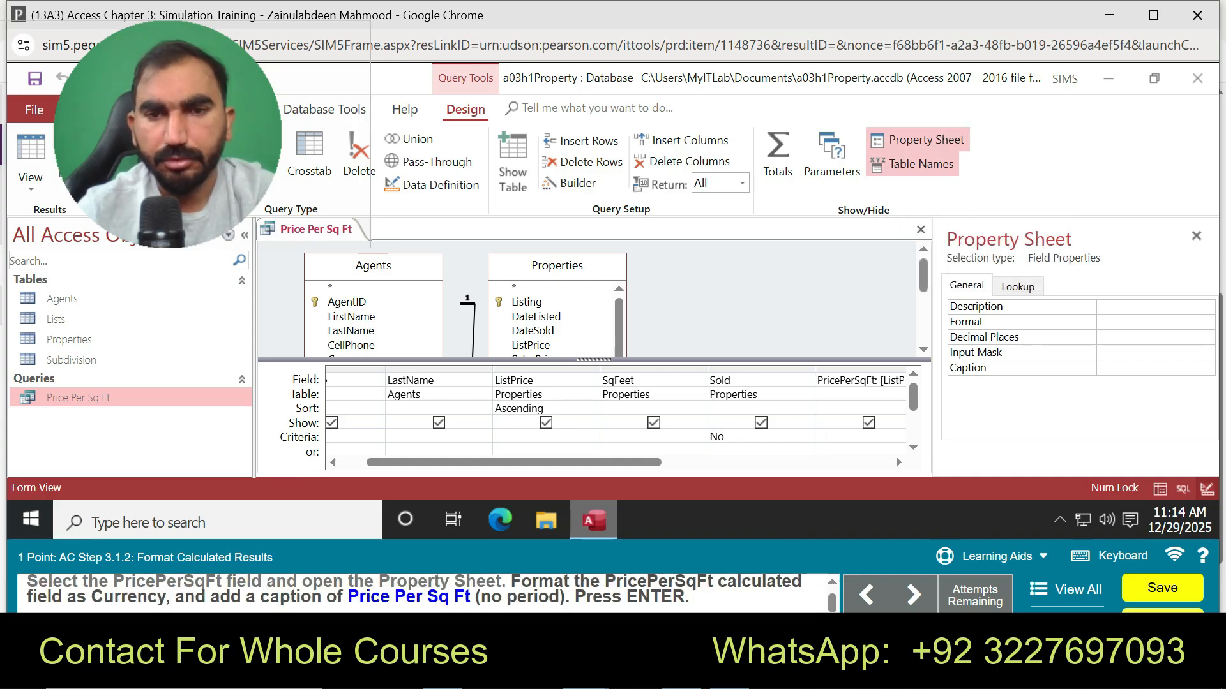
{"action": "left_click_drag", "start_coordinate": [818, 380], "coordinate": [877, 380]}
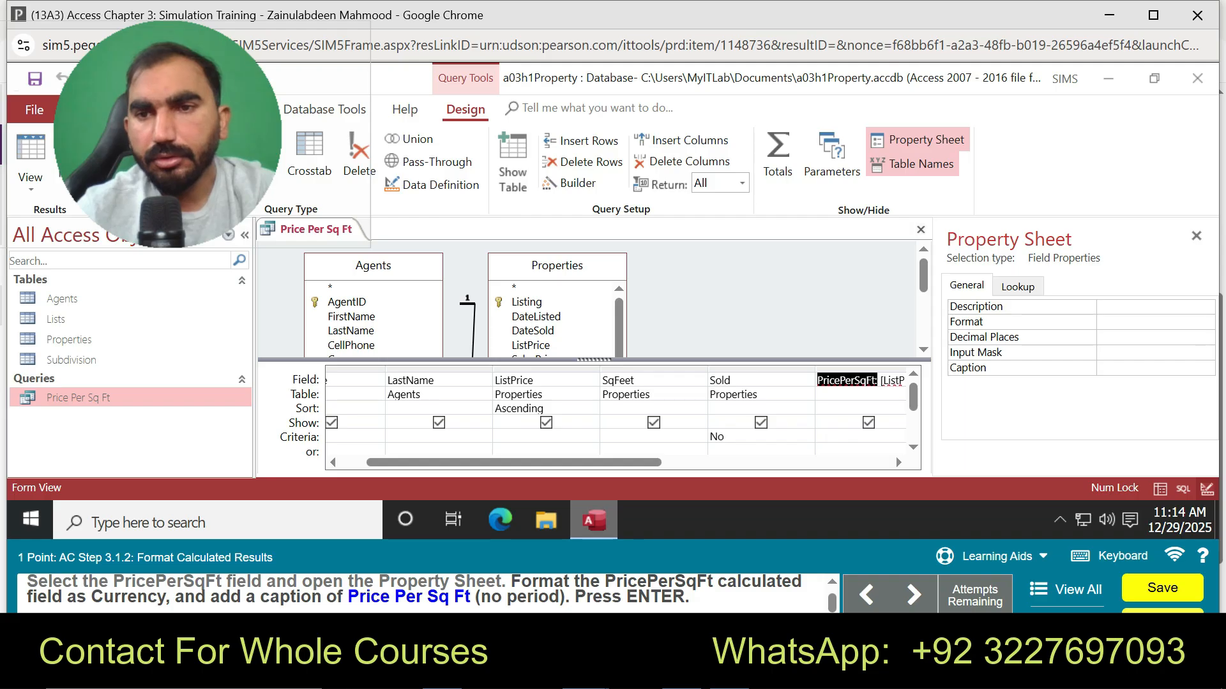
{"action": "left_click", "coordinate": [1155, 322]}
{"action": "left_click", "coordinate": [966, 285]}
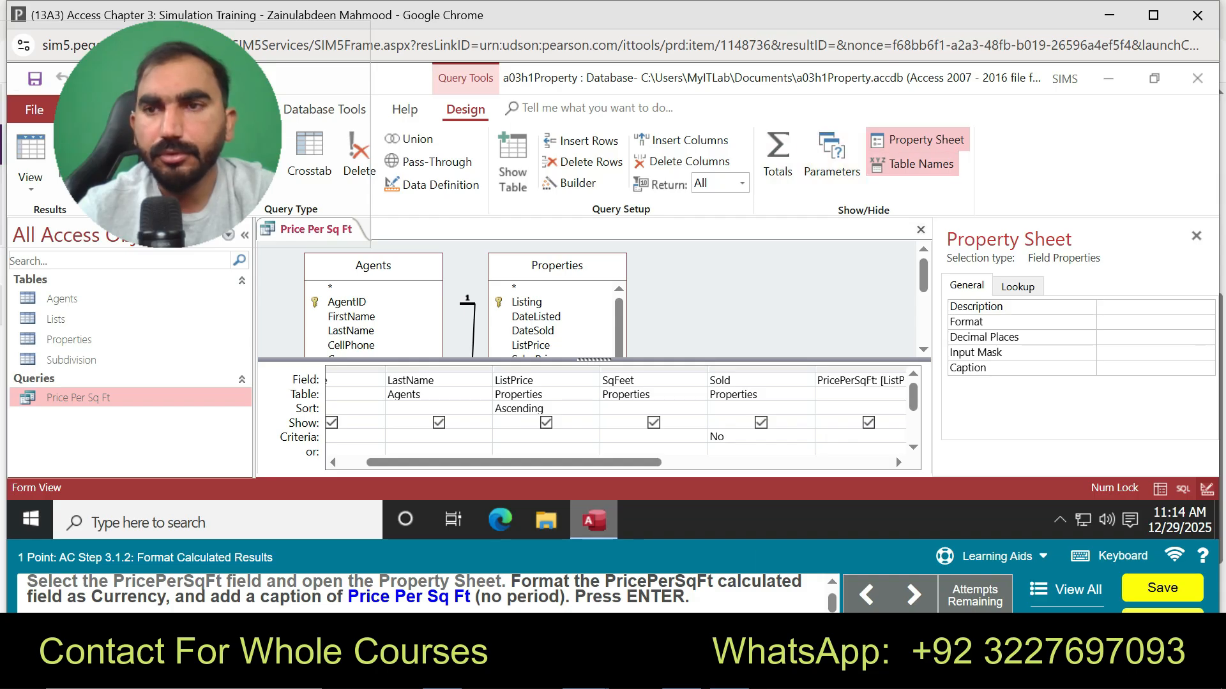
{"action": "left_click", "coordinate": [1195, 236]}
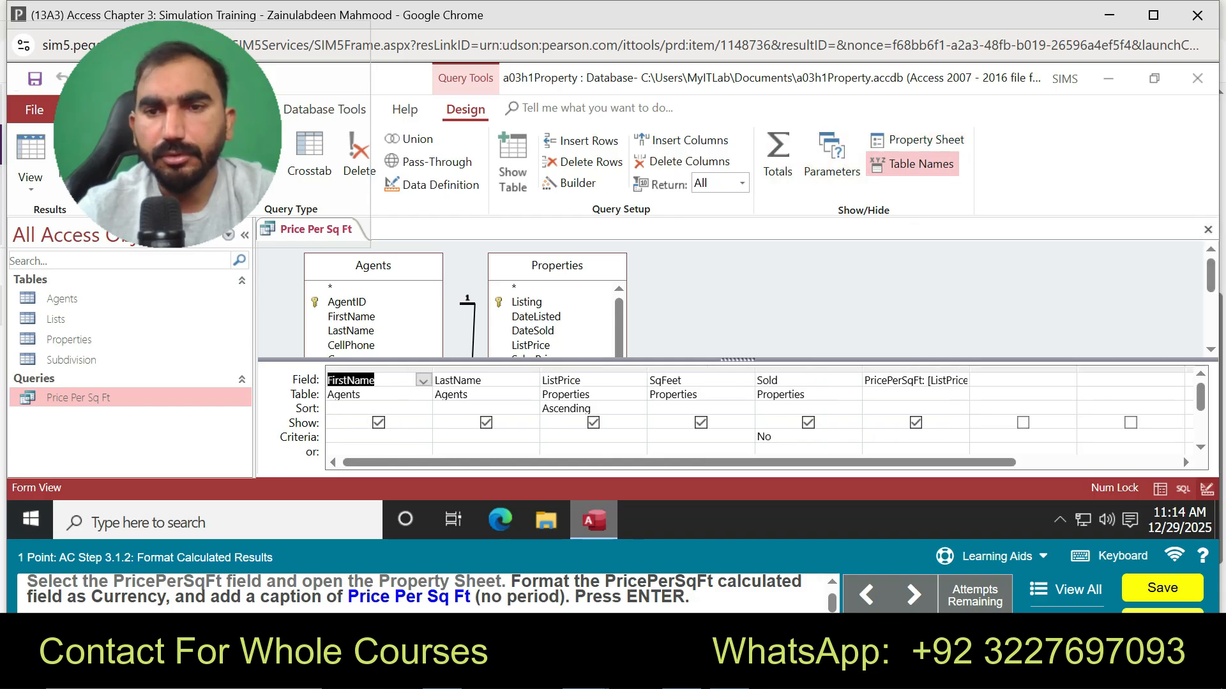
- Open the Property Sheet for the PricePerSqFt calculated field and set its format to Currency
{"action": "left_click", "coordinate": [909, 381]}
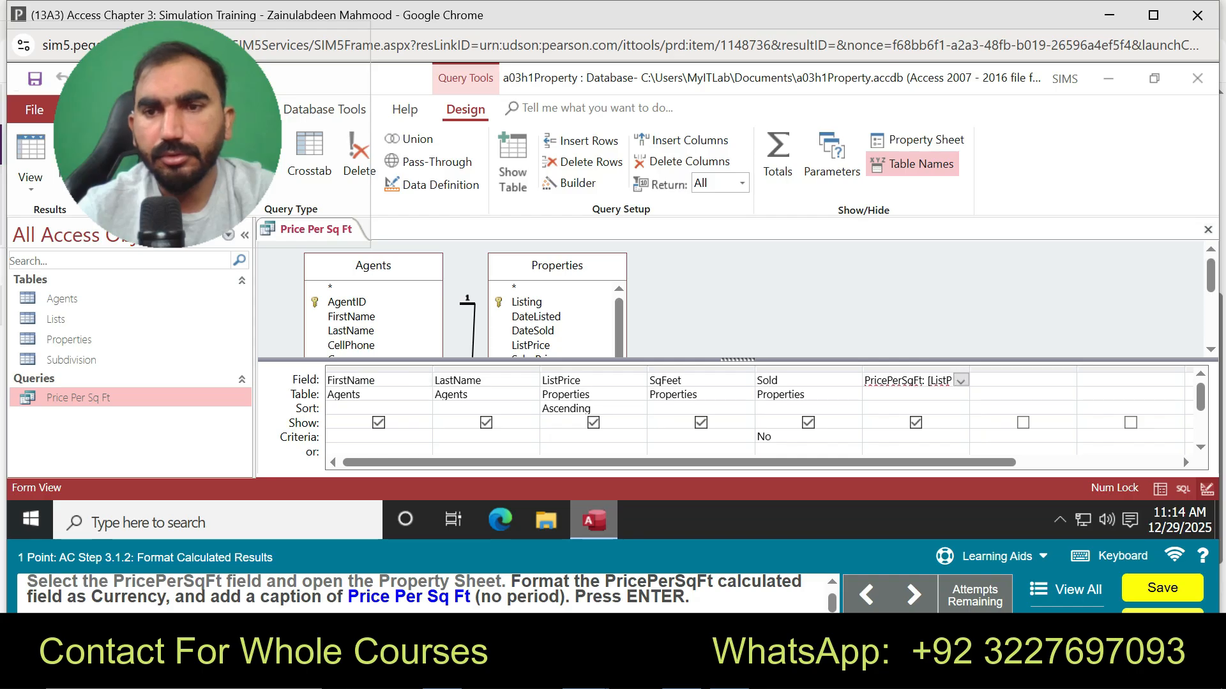
{"action": "left_click", "coordinate": [960, 380]}
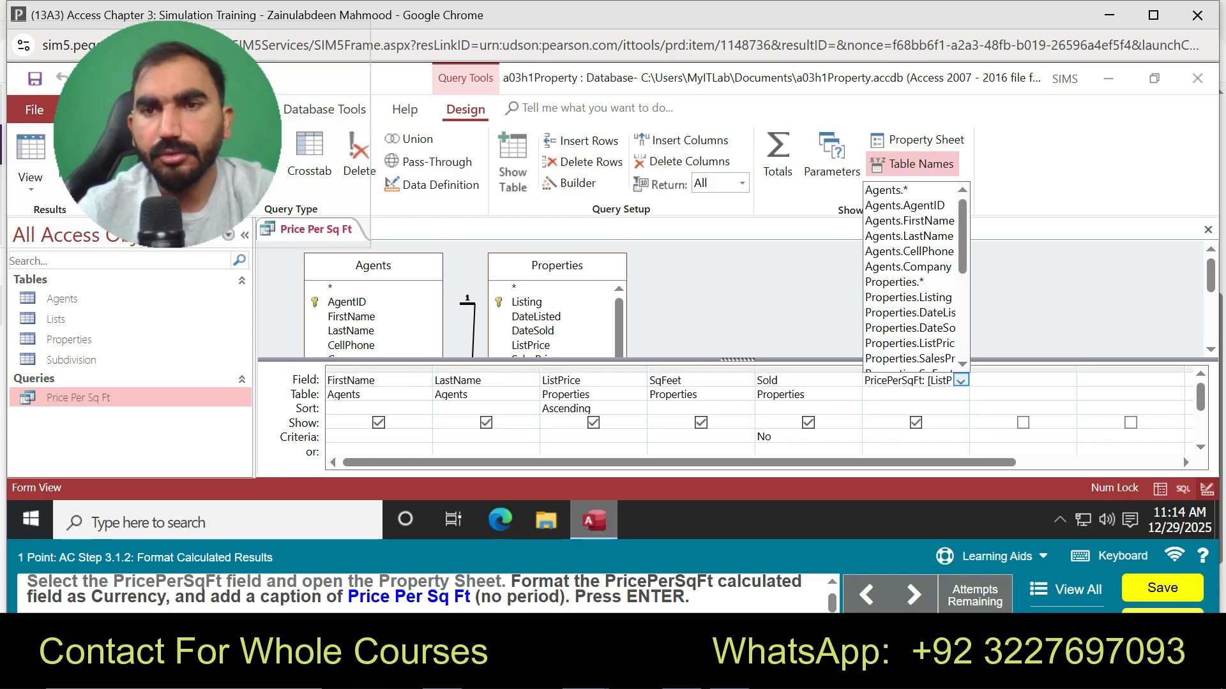
{"action": "left_click", "coordinate": [961, 381]}
{"action": "left_click", "coordinate": [917, 140]}
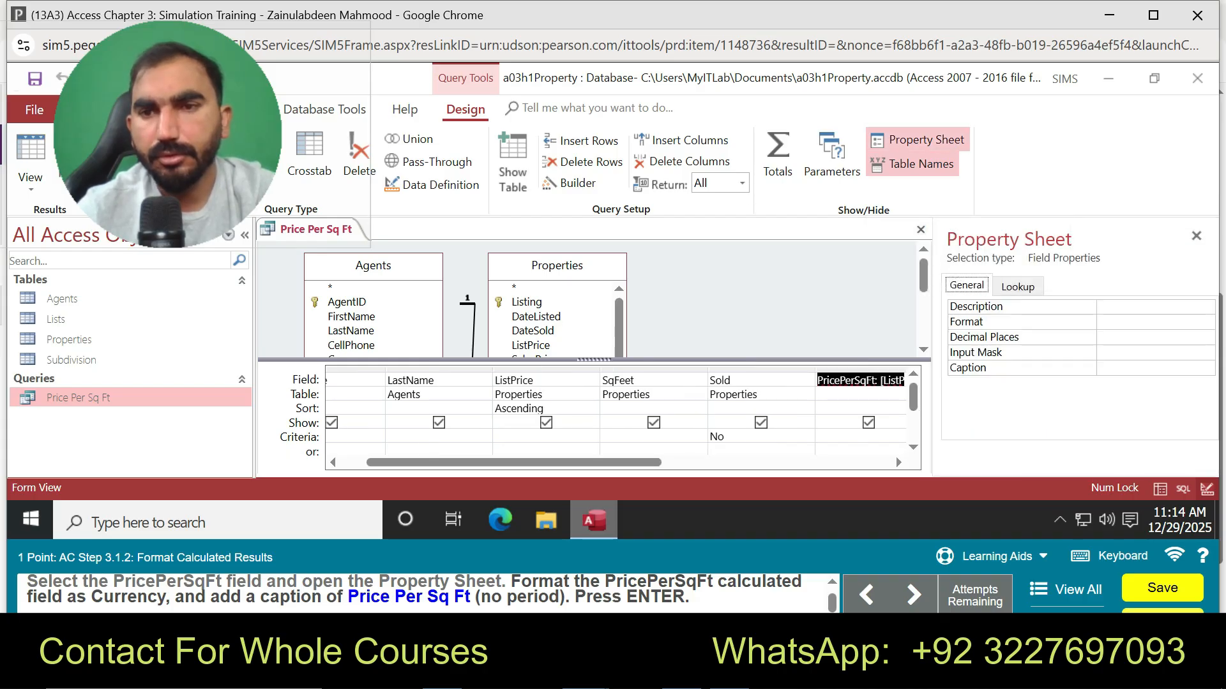
{"action": "left_click", "coordinate": [1147, 322]}
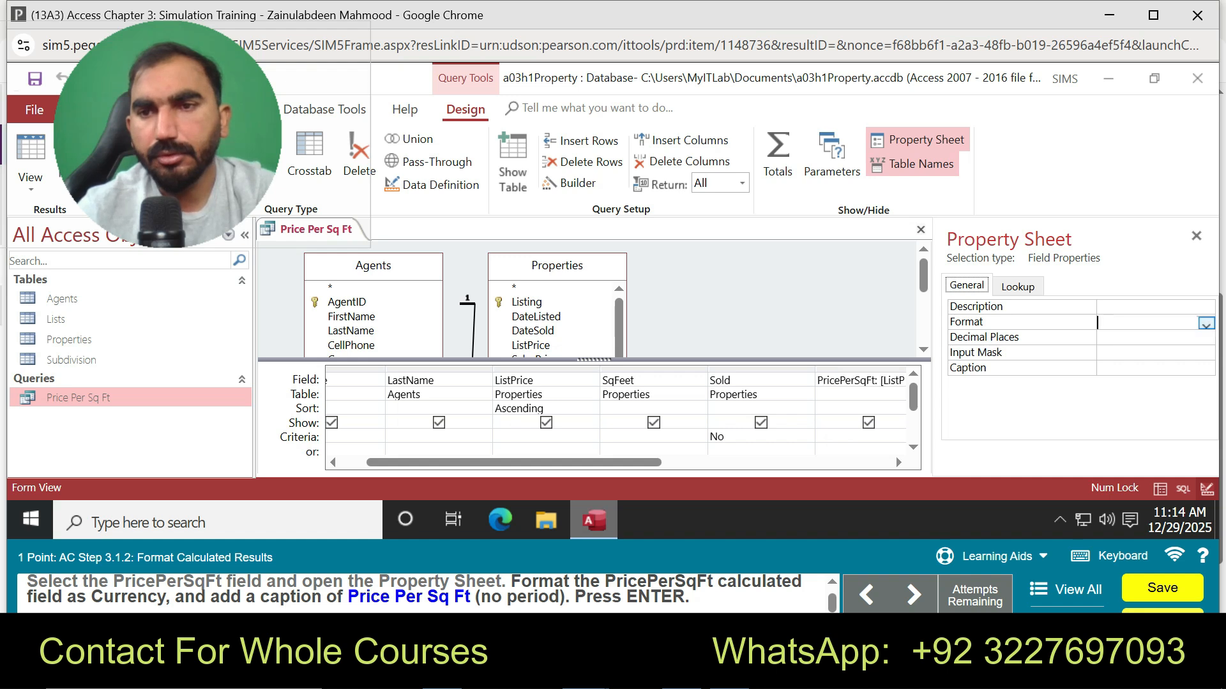
{"action": "left_click", "coordinate": [1205, 324]}
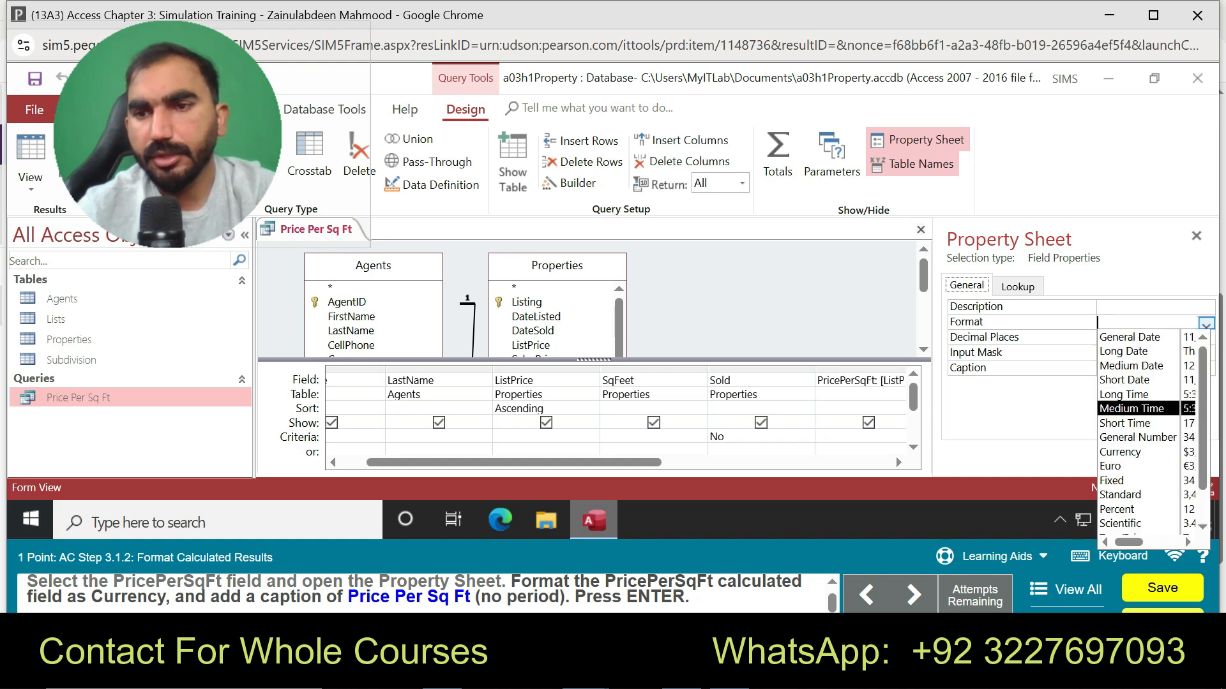
{"action": "left_click", "coordinate": [1138, 452]}
- Set the PricePerSqFt field's caption to Price Per Sq Ft
{"action": "left_click", "coordinate": [1144, 368]}
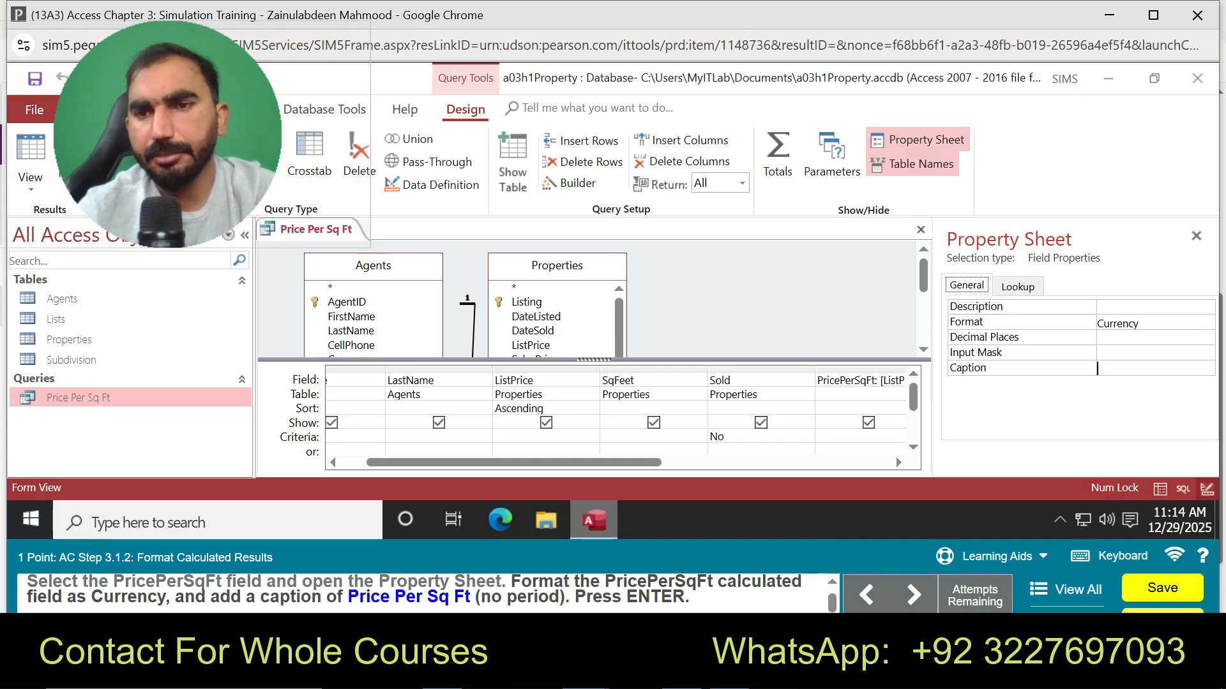
{"action": "type", "text": "Pr"}
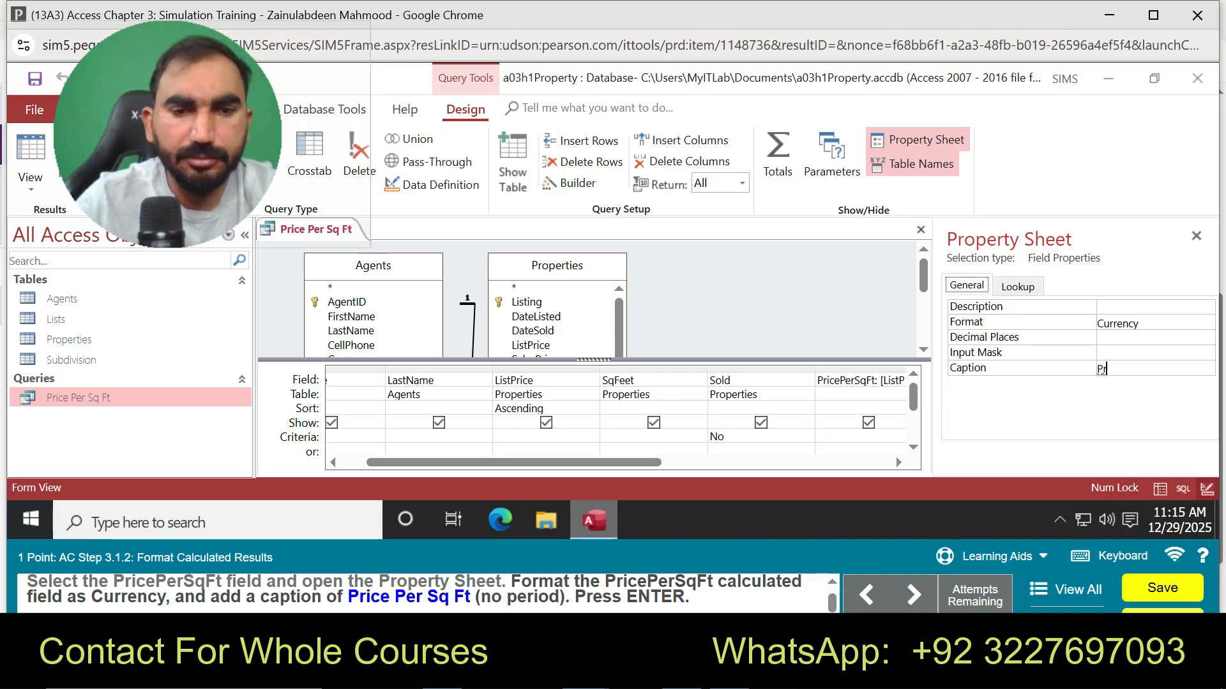
{"action": "type", "text": "ice "}
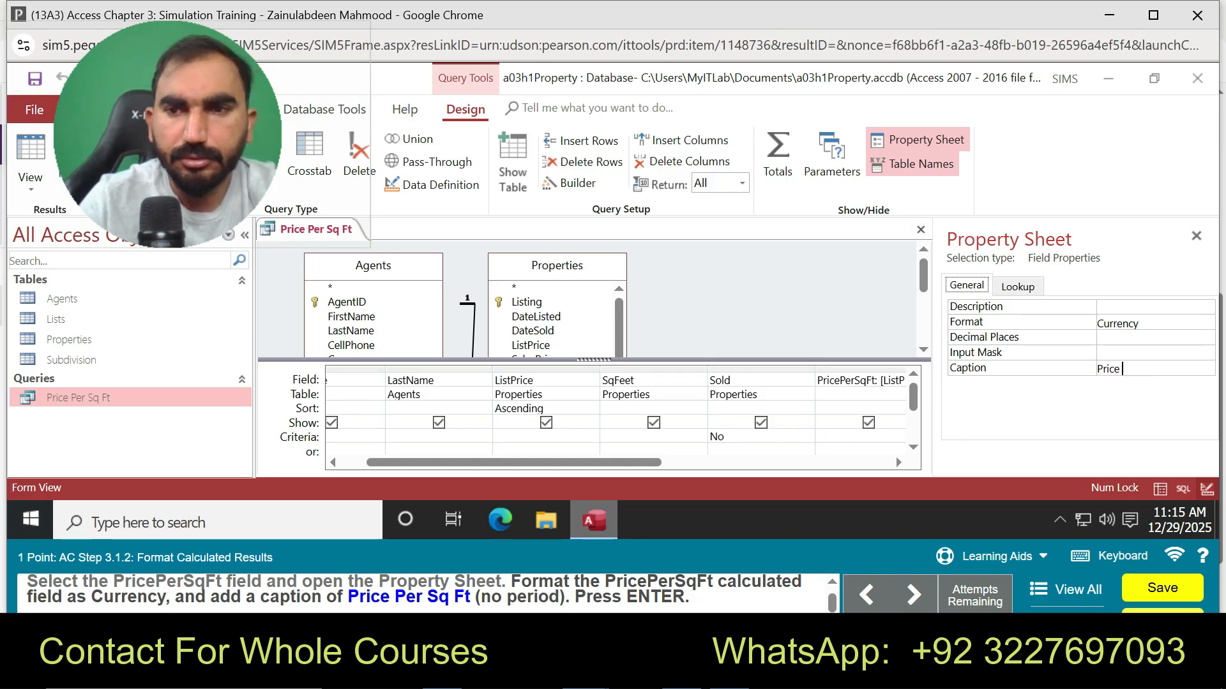
{"action": "type", "text": "Pe"}
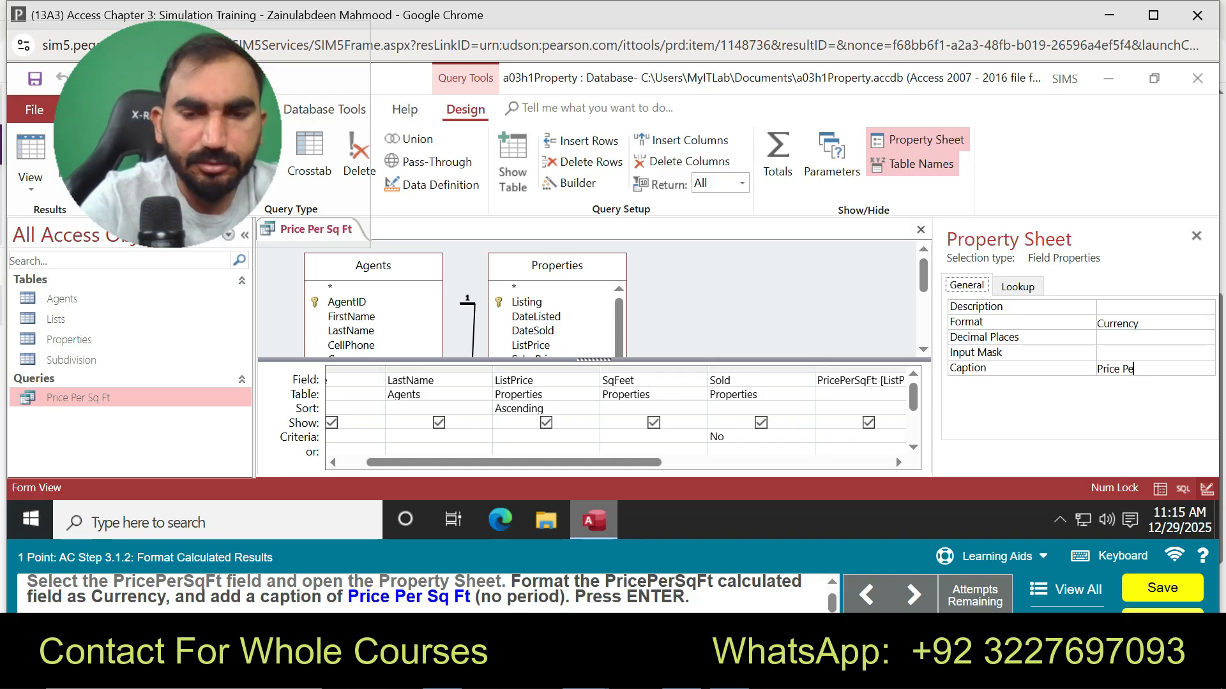
{"action": "type", "text": "r Sq"}
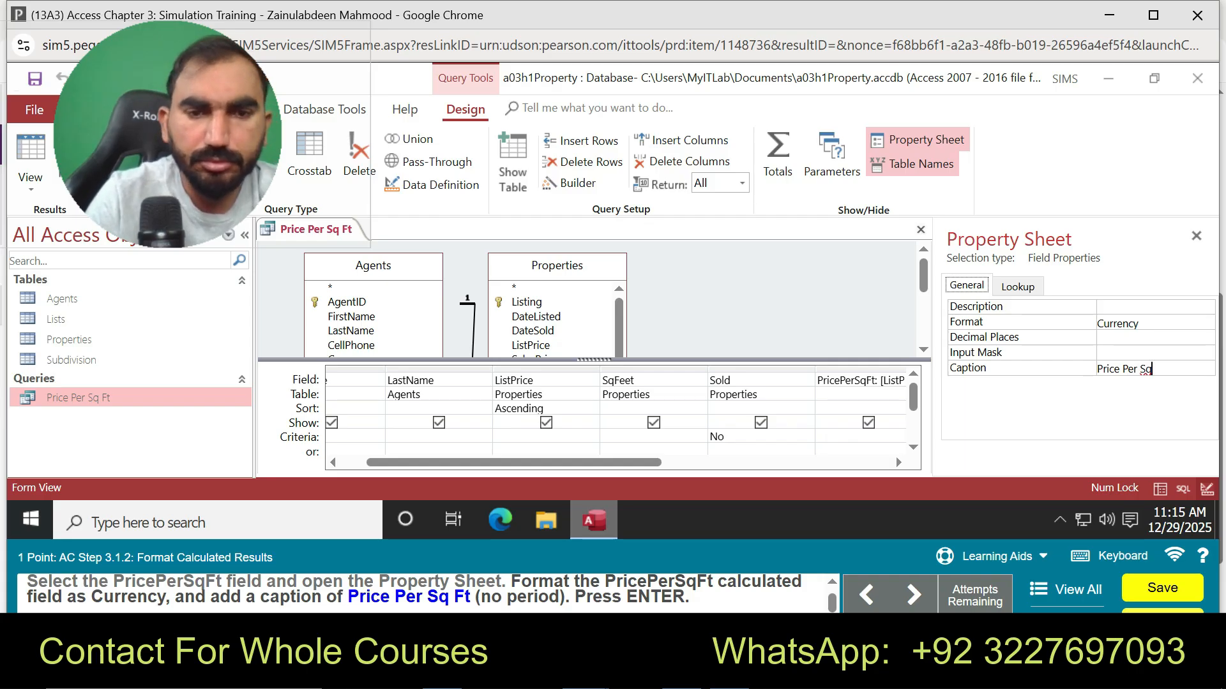
{"action": "type", "text": " Ft"}
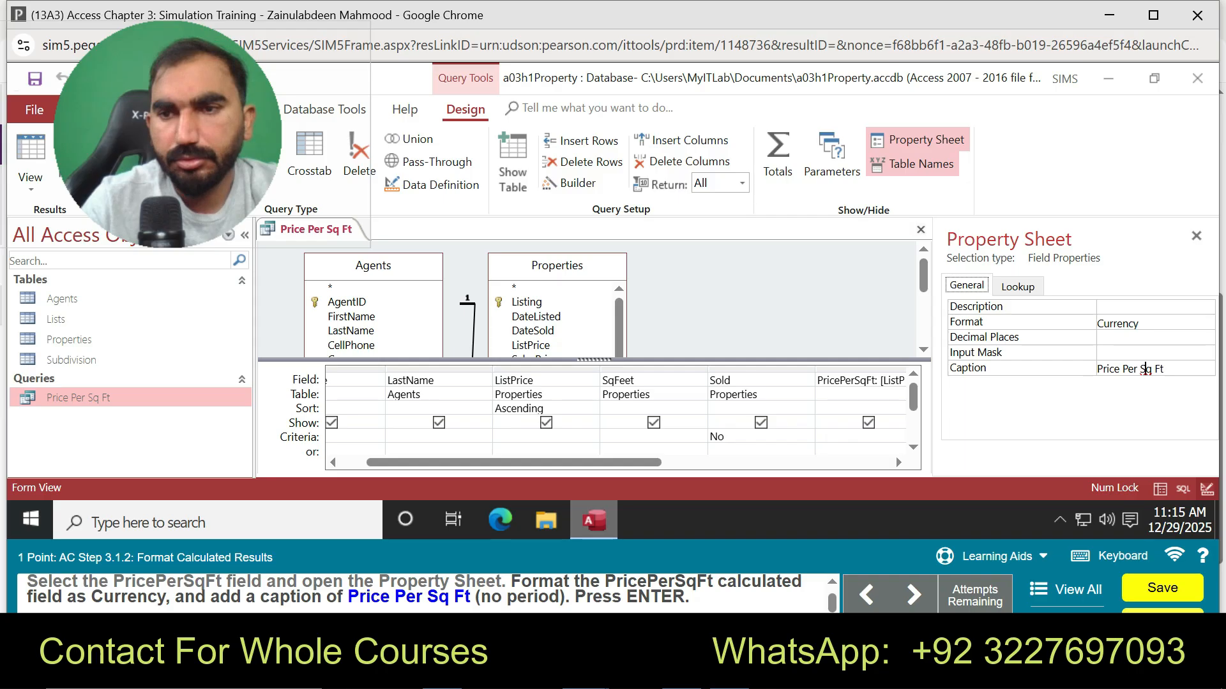
{"action": "key", "text": "BackSpace"}
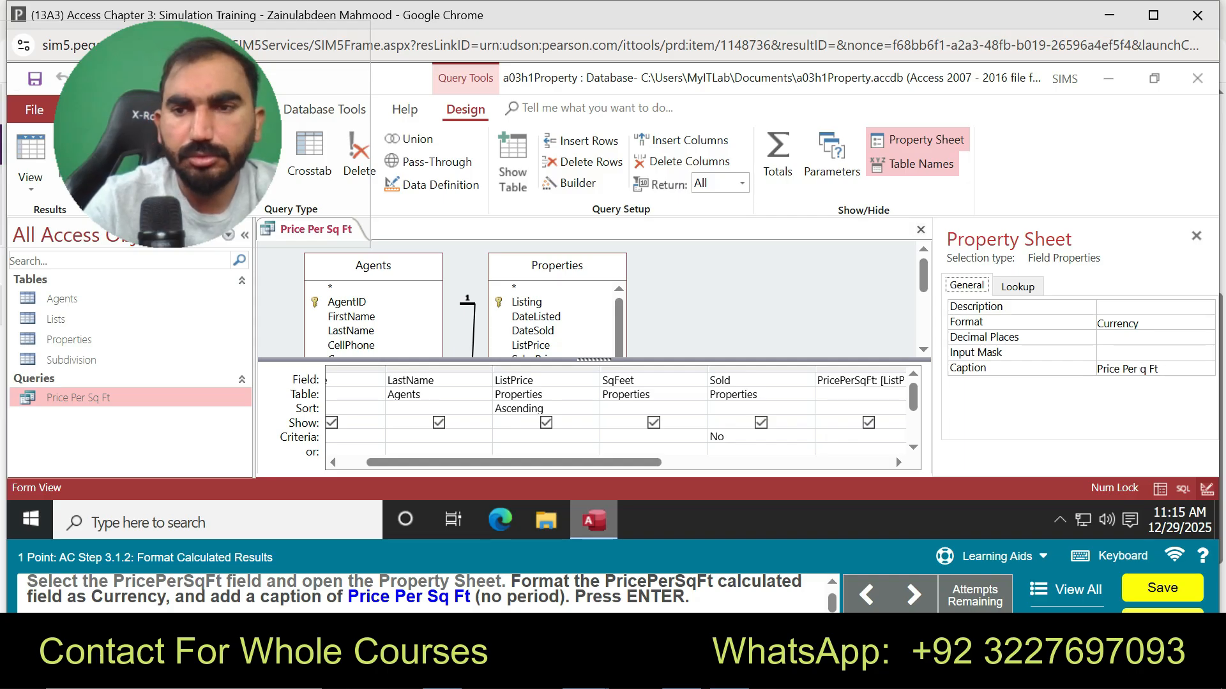
{"action": "type", "text": "S"}
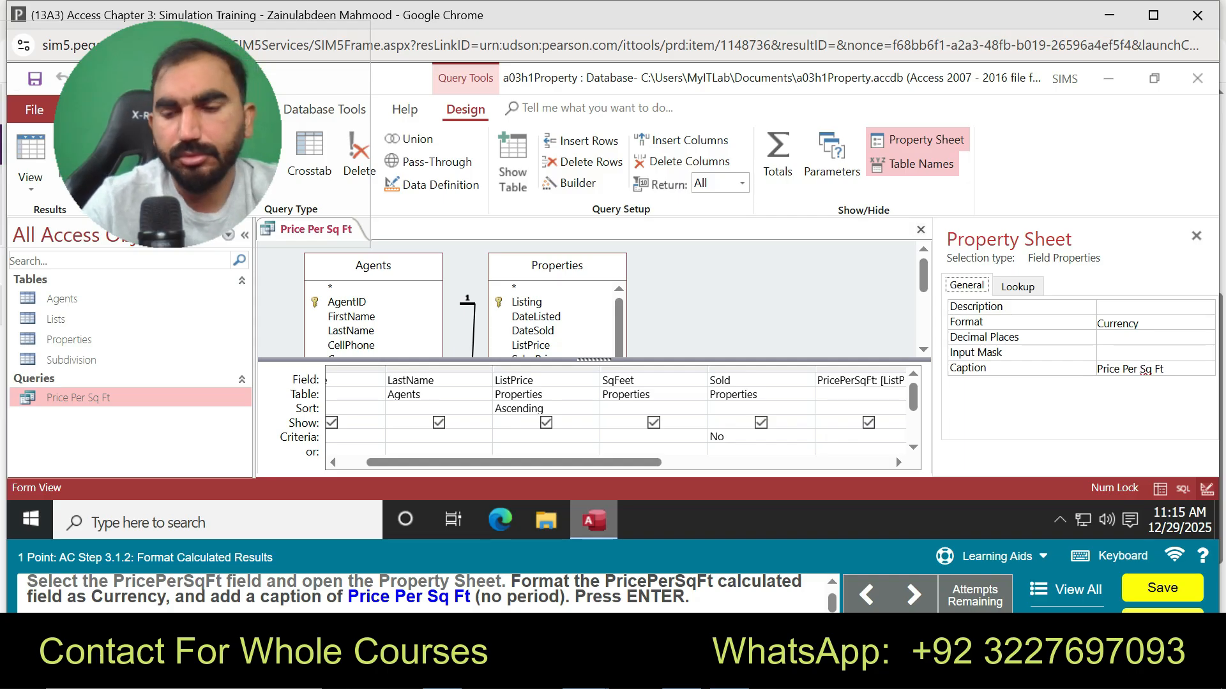
{"action": "key", "text": "Return"}
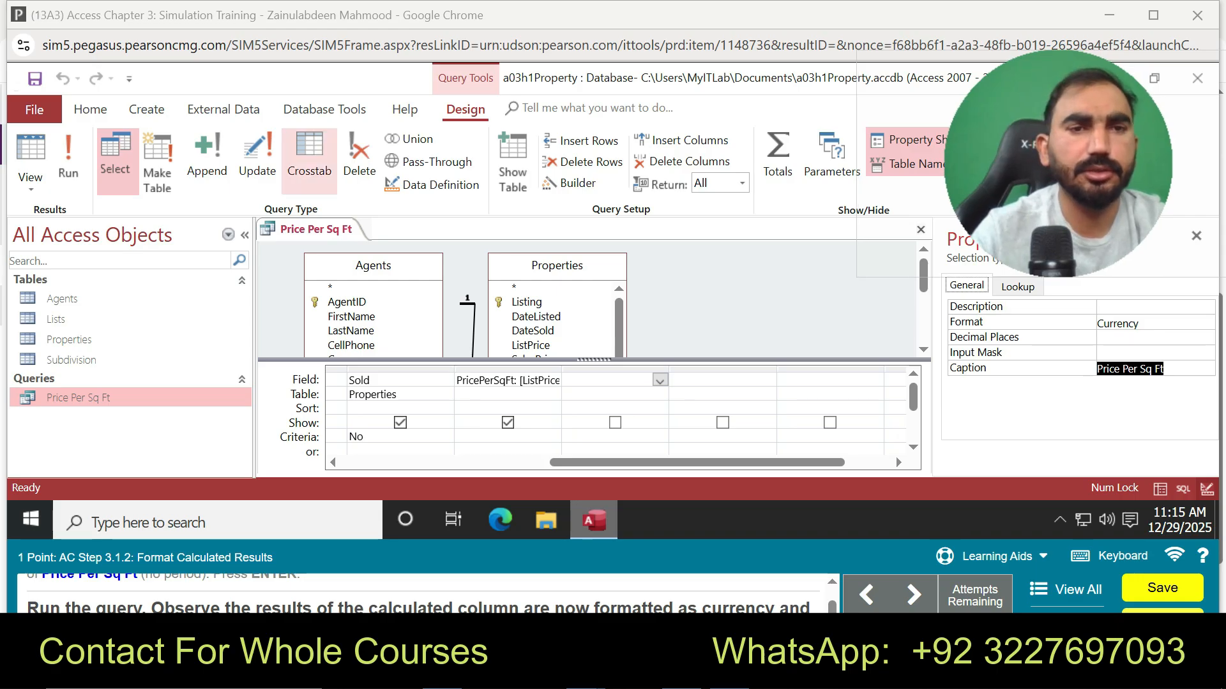
- Run the query to view the formatted PricePerSqFt results
{"action": "left_click", "coordinate": [68, 161]}
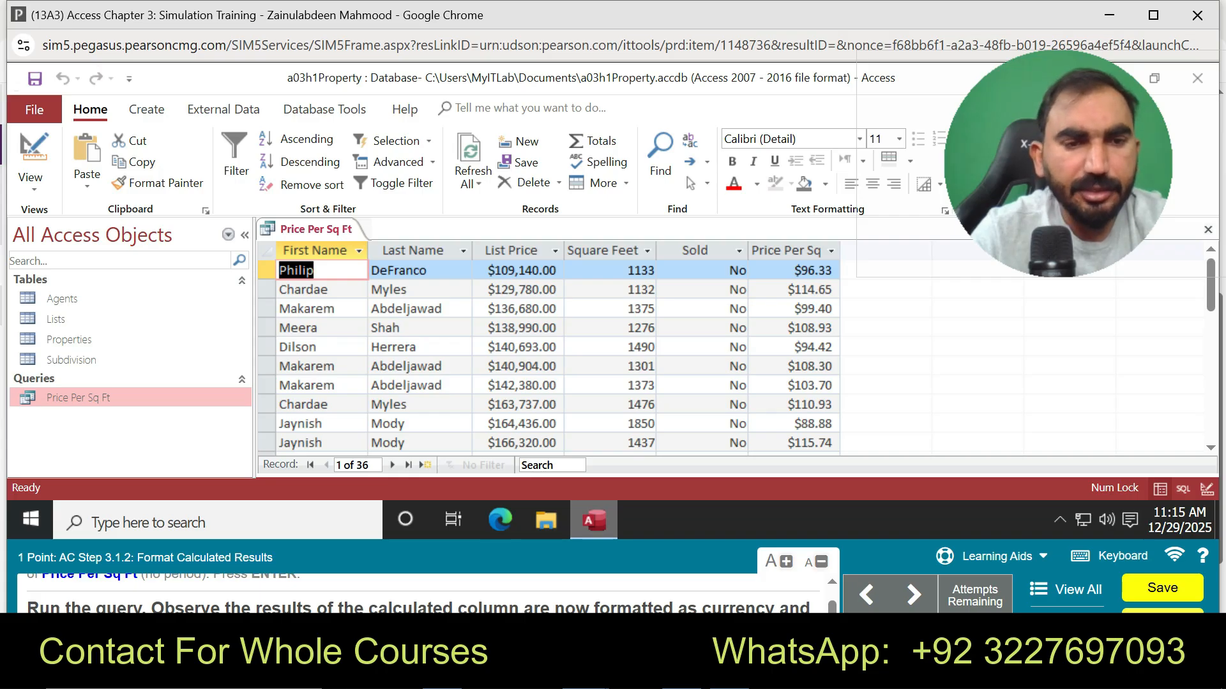
{"action": "key", "text": "super+s"}
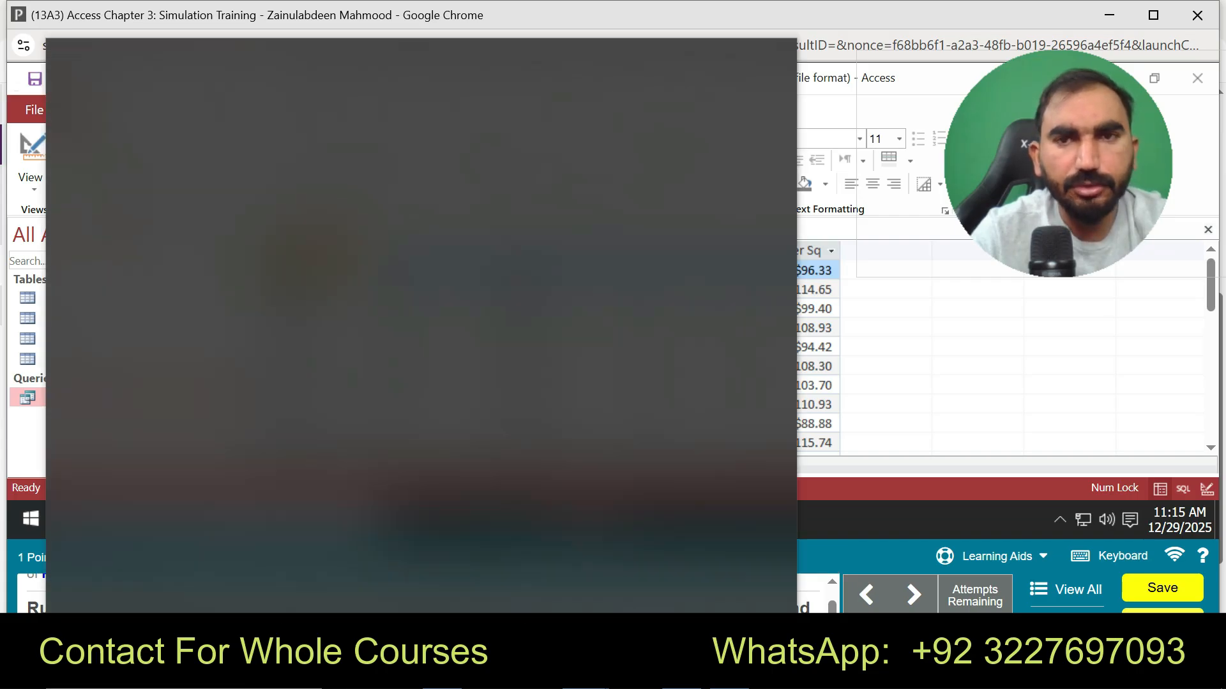
{"action": "key", "text": "Escape"}
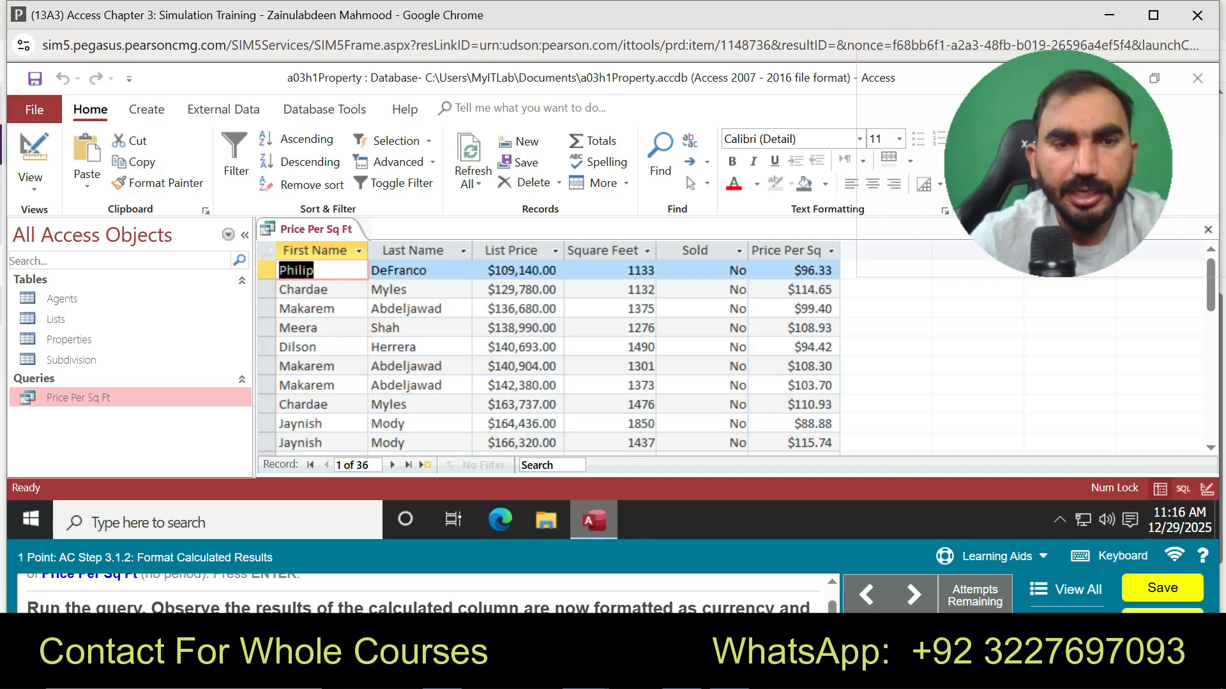
- Turn on Practice mode for the Format Calculated Results task, and run and save the query by following its hints
{"action": "left_click", "coordinate": [989, 556]}
{"action": "left_click", "coordinate": [995, 518]}
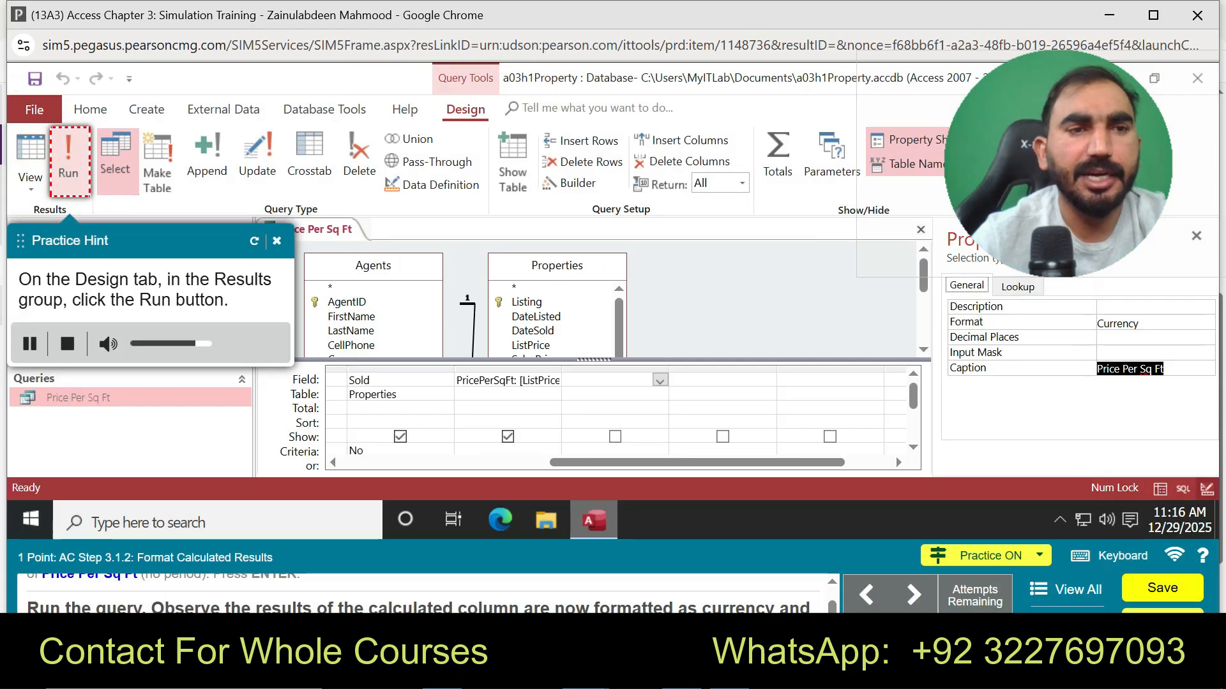
{"action": "left_click", "coordinate": [69, 162]}
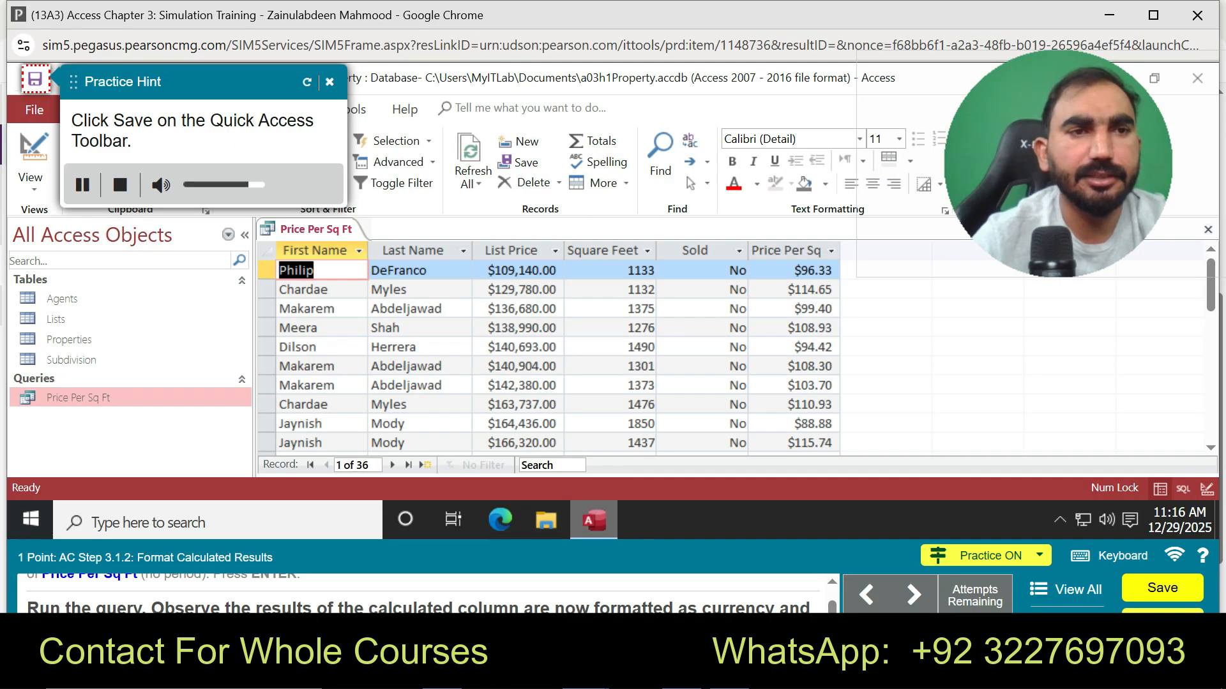
{"action": "left_click", "coordinate": [35, 79]}
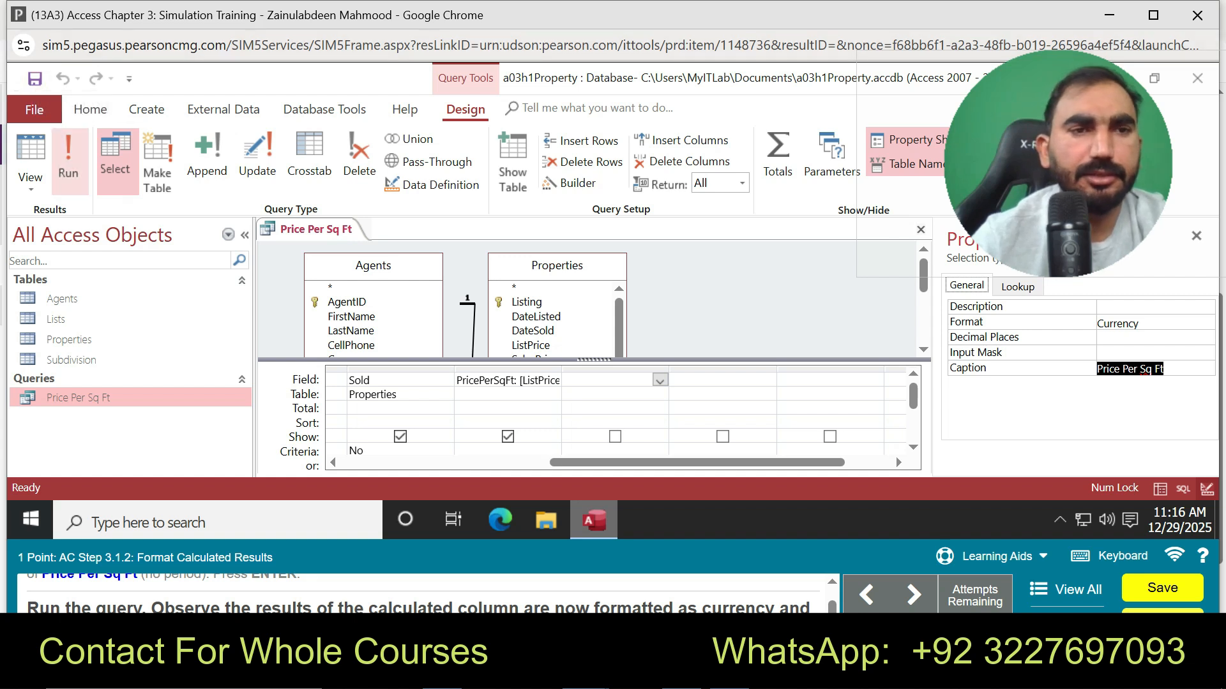
- Run the Price Per Sq Ft query outside Practice mode and save it to finish the Format Calculated Results task
{"action": "left_click", "coordinate": [68, 160]}
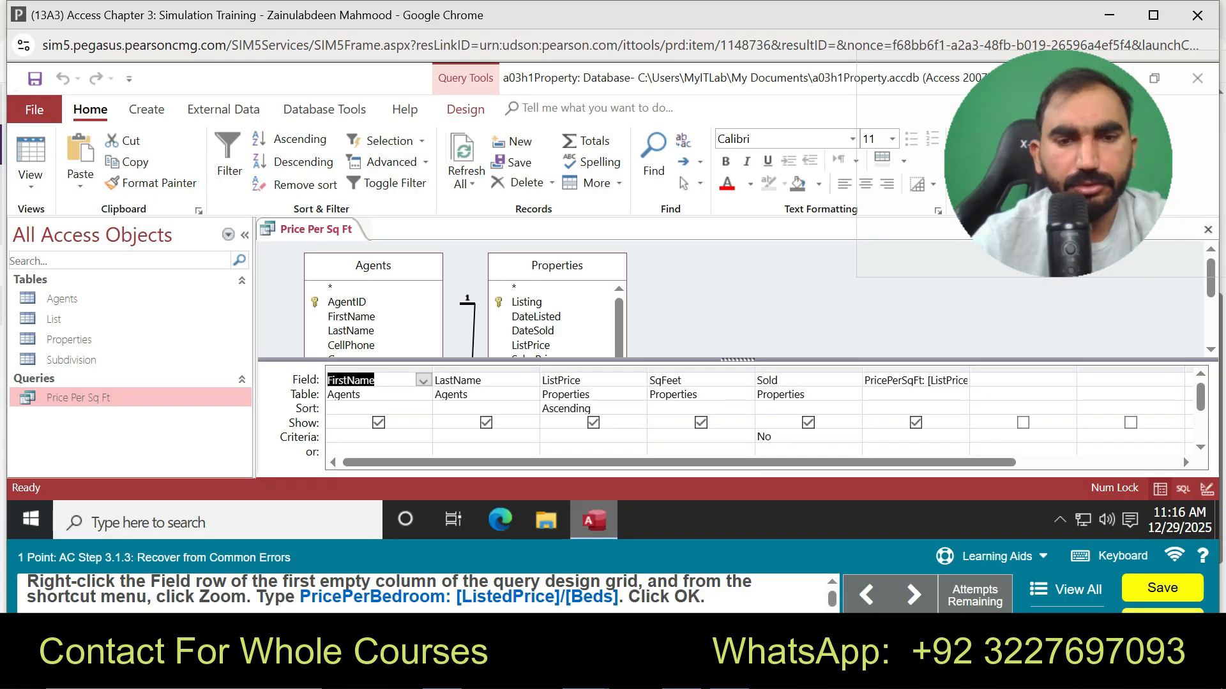
- Try to open the Zoom box for the first empty column's Field row in Practice mode, and exit Practice mode
{"action": "left_click", "coordinate": [996, 557]}
{"action": "left_click", "coordinate": [995, 522]}
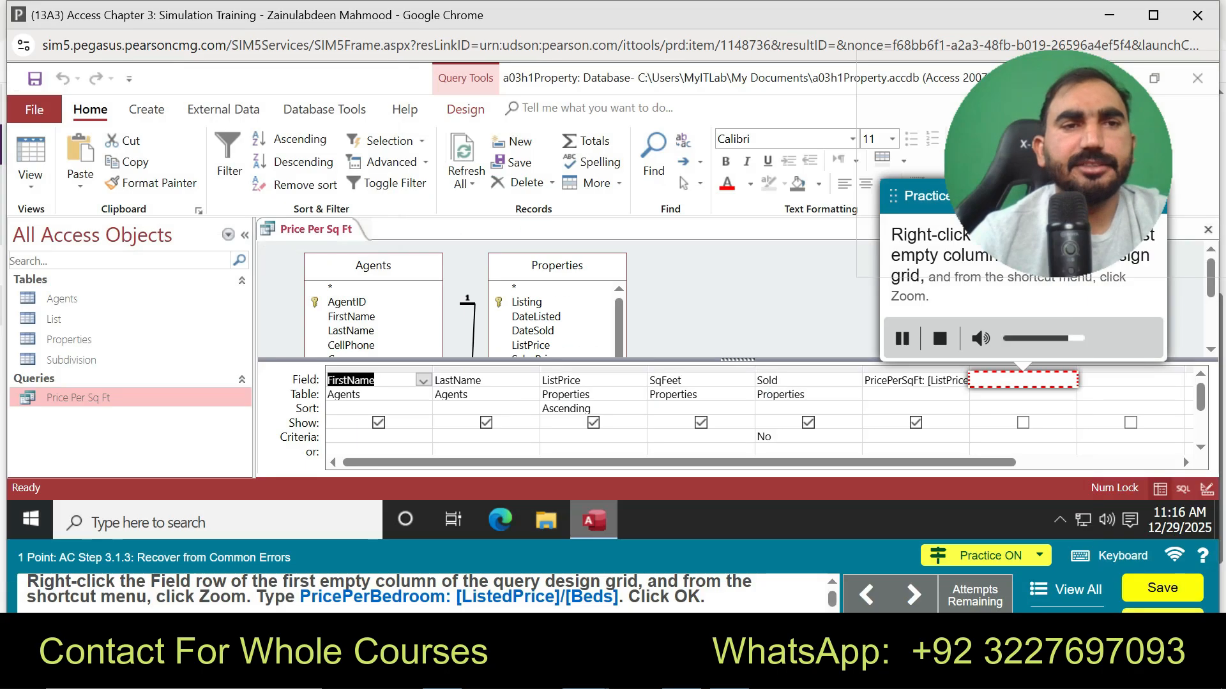
{"action": "left_click", "coordinate": [1023, 381]}
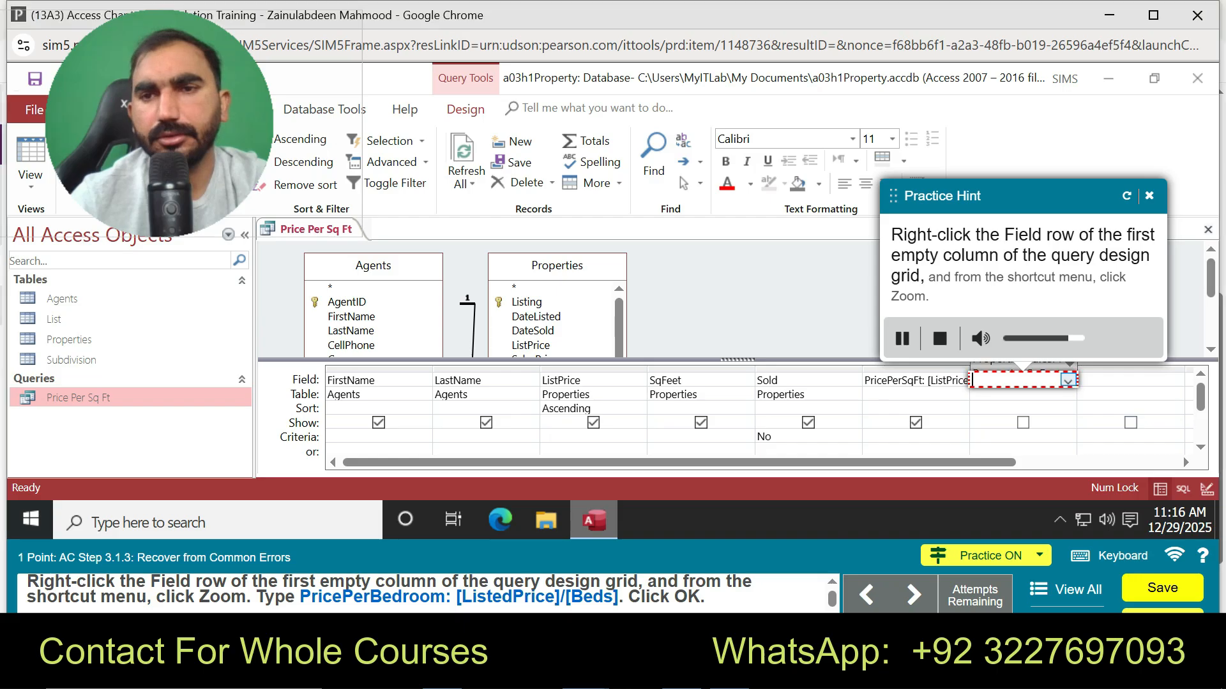
{"action": "right_click", "coordinate": [1066, 381]}
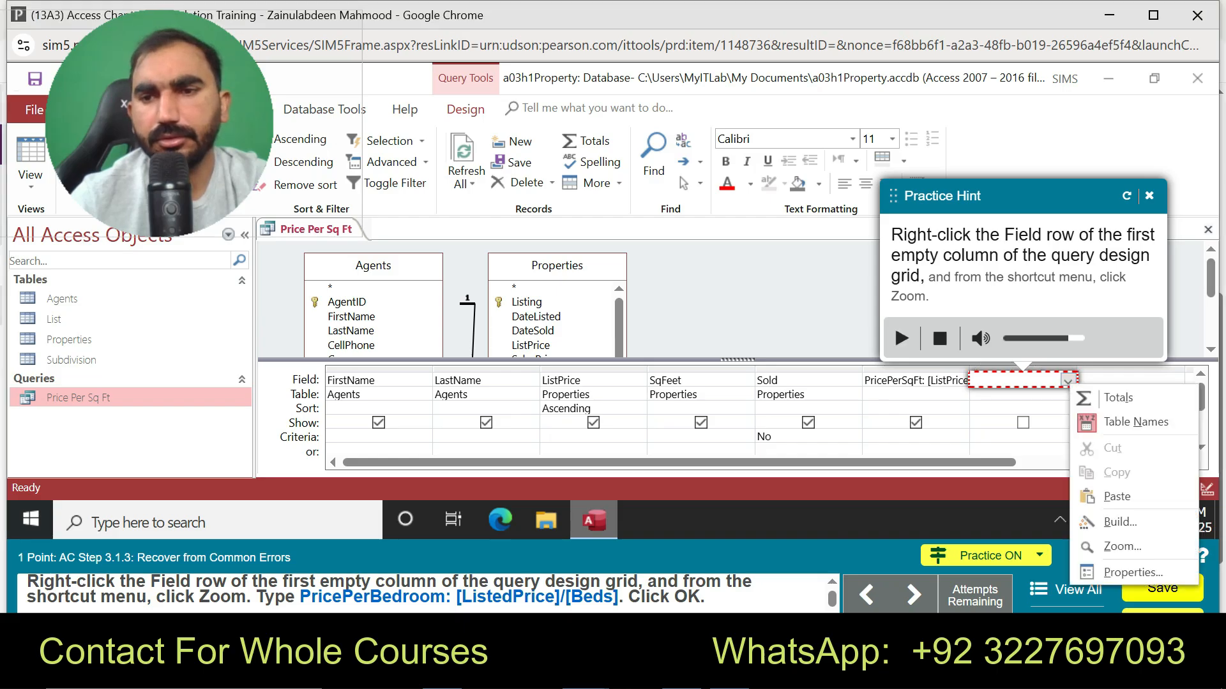
{"action": "left_click", "coordinate": [1067, 381]}
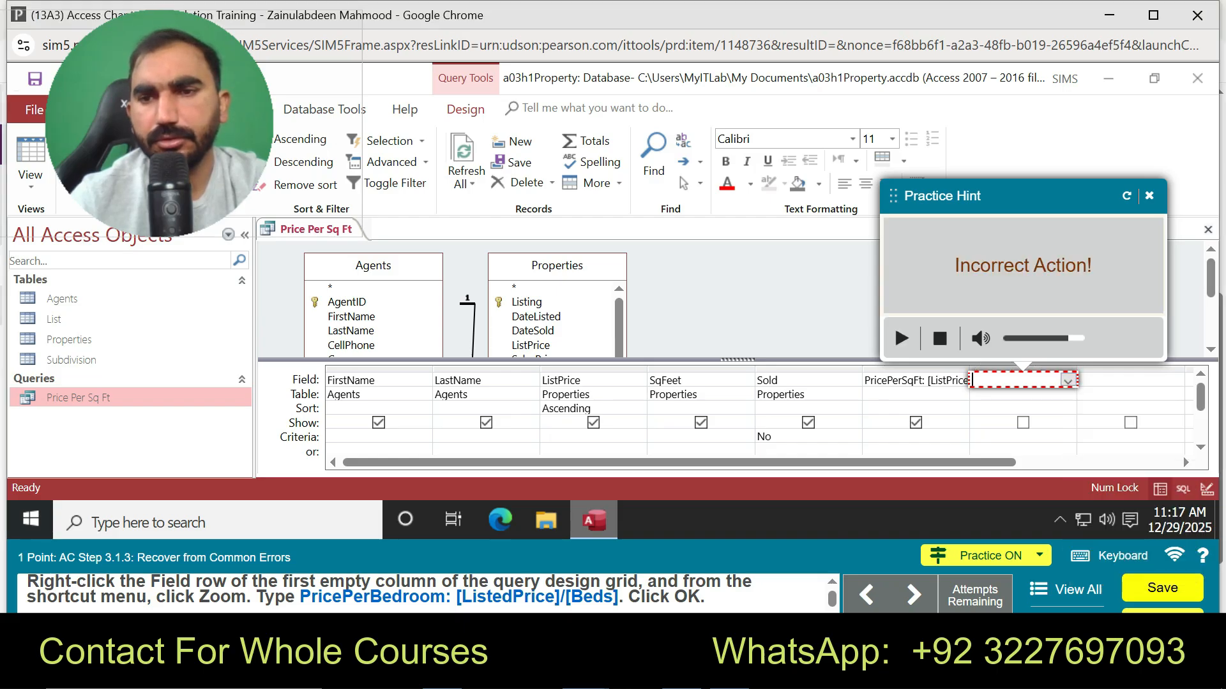
{"action": "left_click", "coordinate": [1068, 381]}
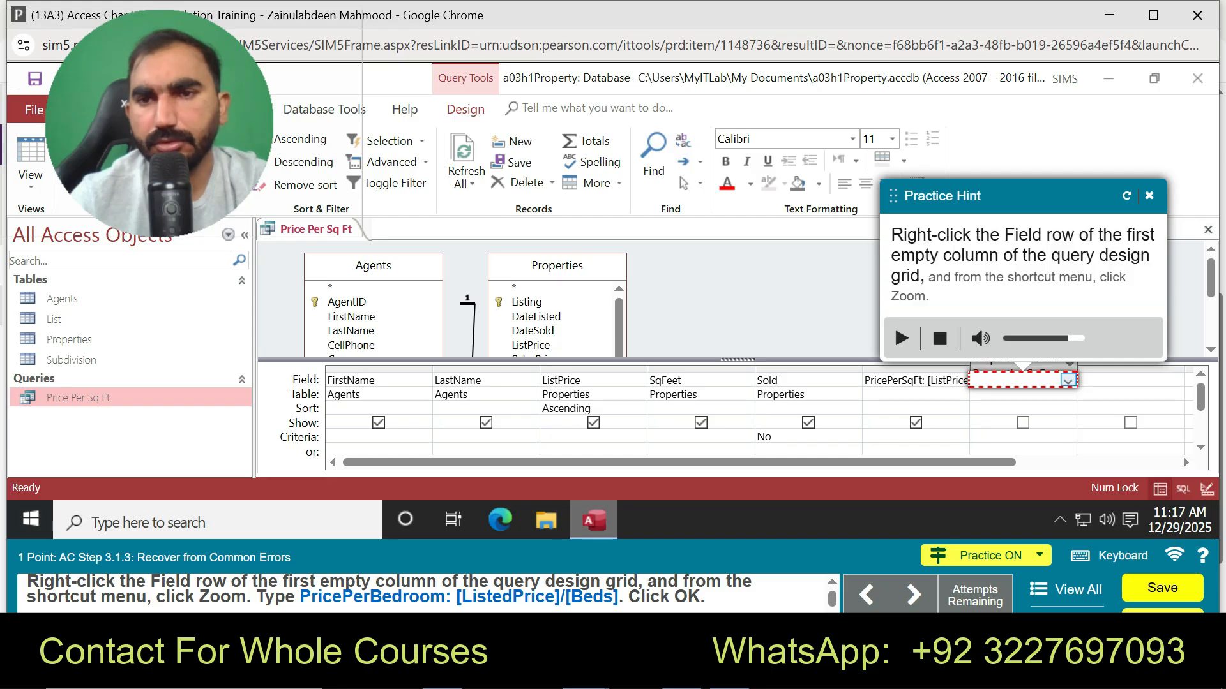
{"action": "right_click", "coordinate": [1071, 381]}
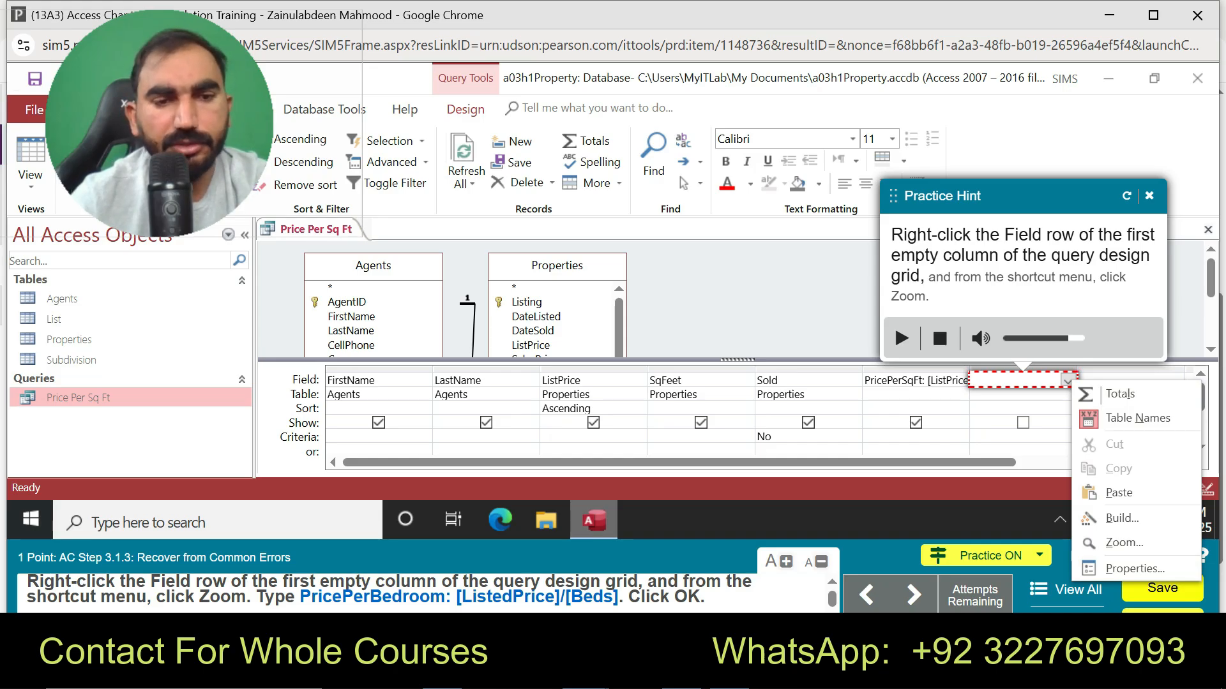
{"action": "left_click", "coordinate": [1124, 542]}
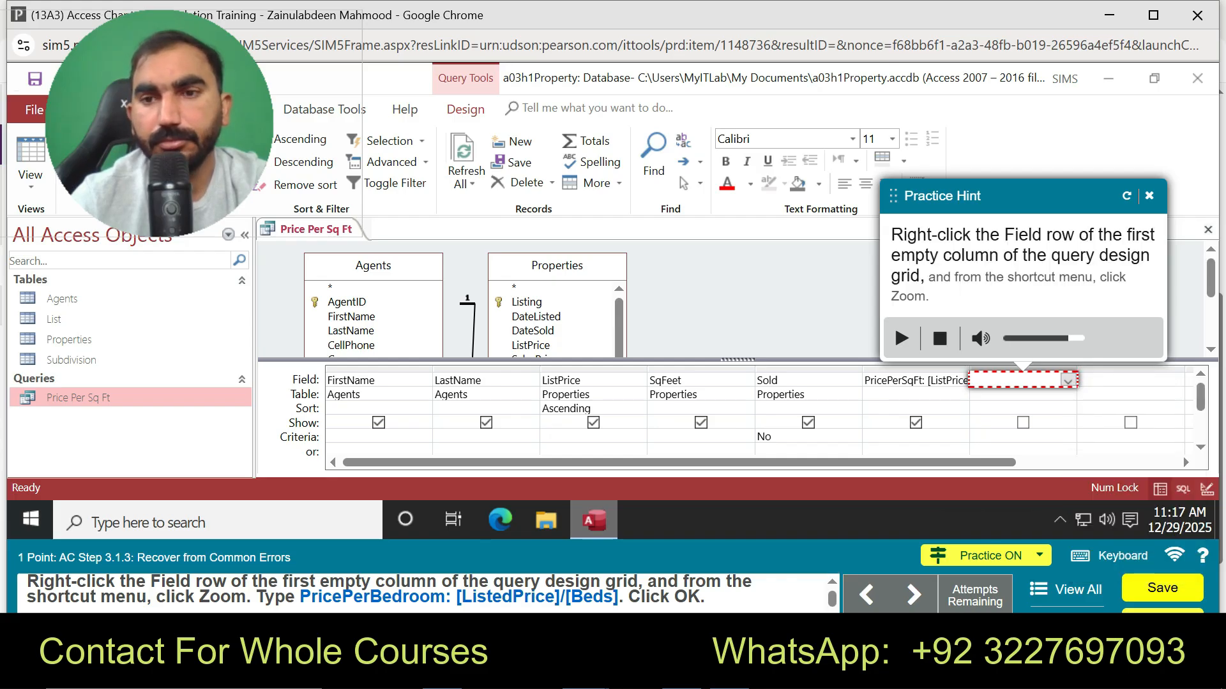
{"action": "left_click", "coordinate": [1149, 196]}
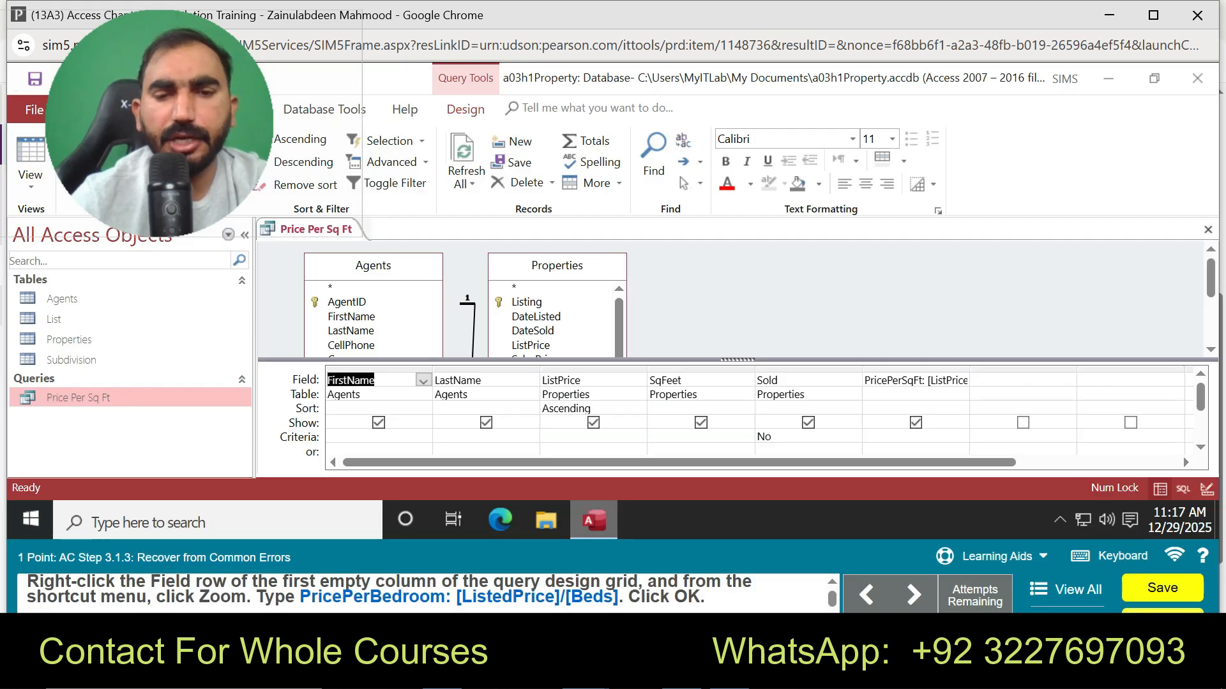
- Open the Zoom box for the Field row of the first empty column in the query design grid
{"action": "left_click", "coordinate": [1068, 380]}
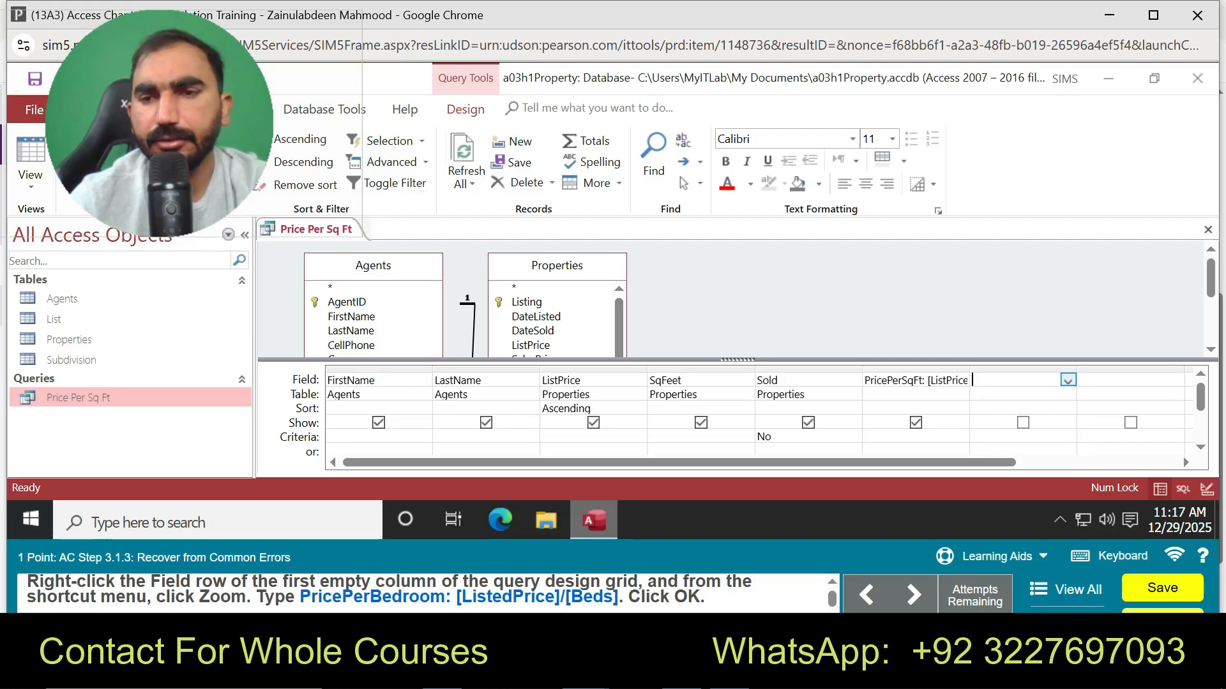
{"action": "right_click", "coordinate": [1064, 378]}
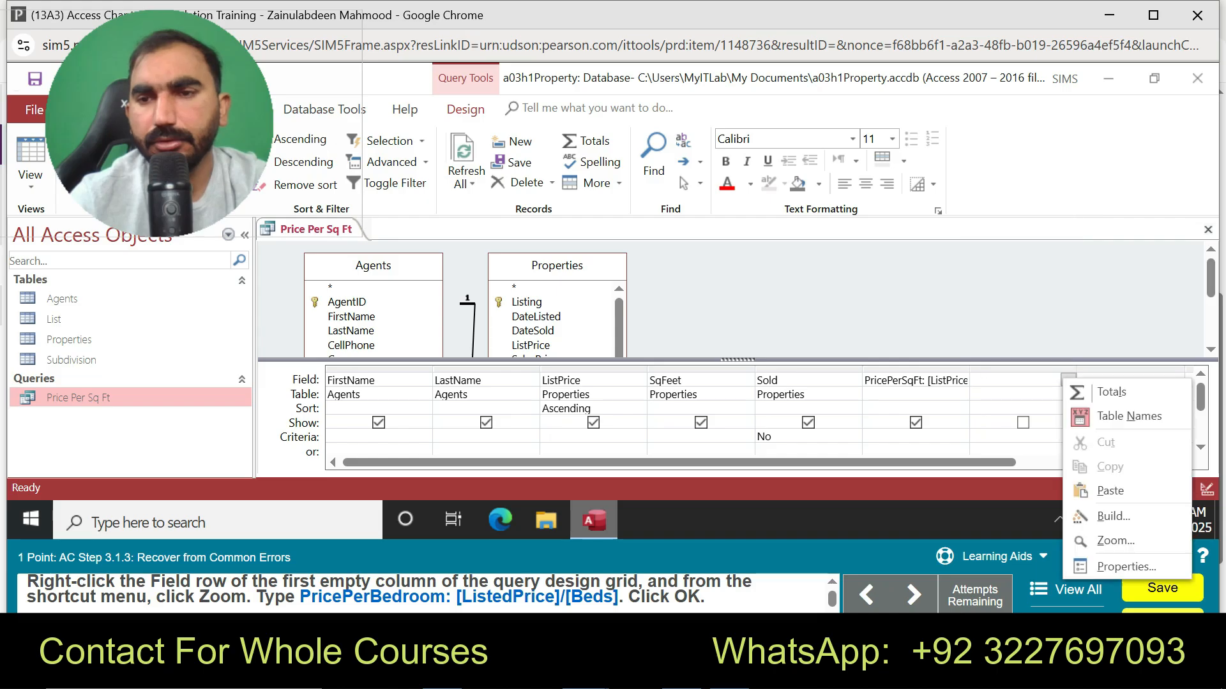
{"action": "left_click", "coordinate": [1113, 541]}
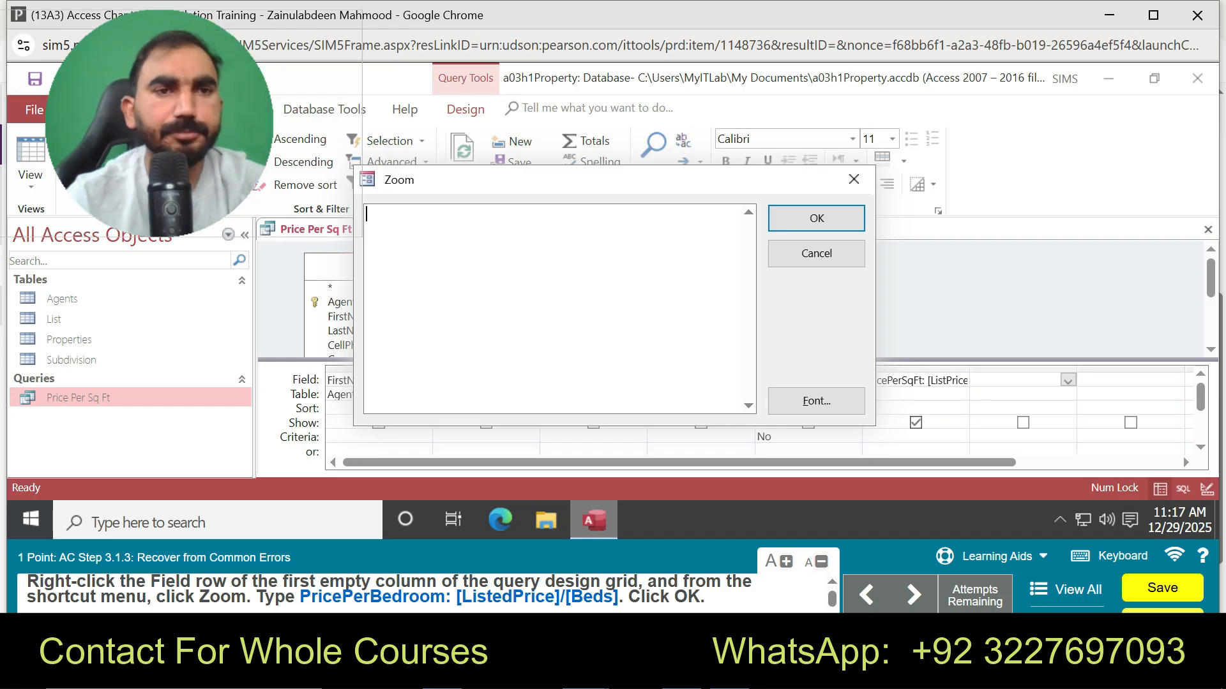
- Enter the expression PricePerBedroom: [ListedPrice]/[Beds] in the Zoom box and confirm it
{"action": "left_click_drag", "start_coordinate": [300, 596], "coordinate": [619, 597]}
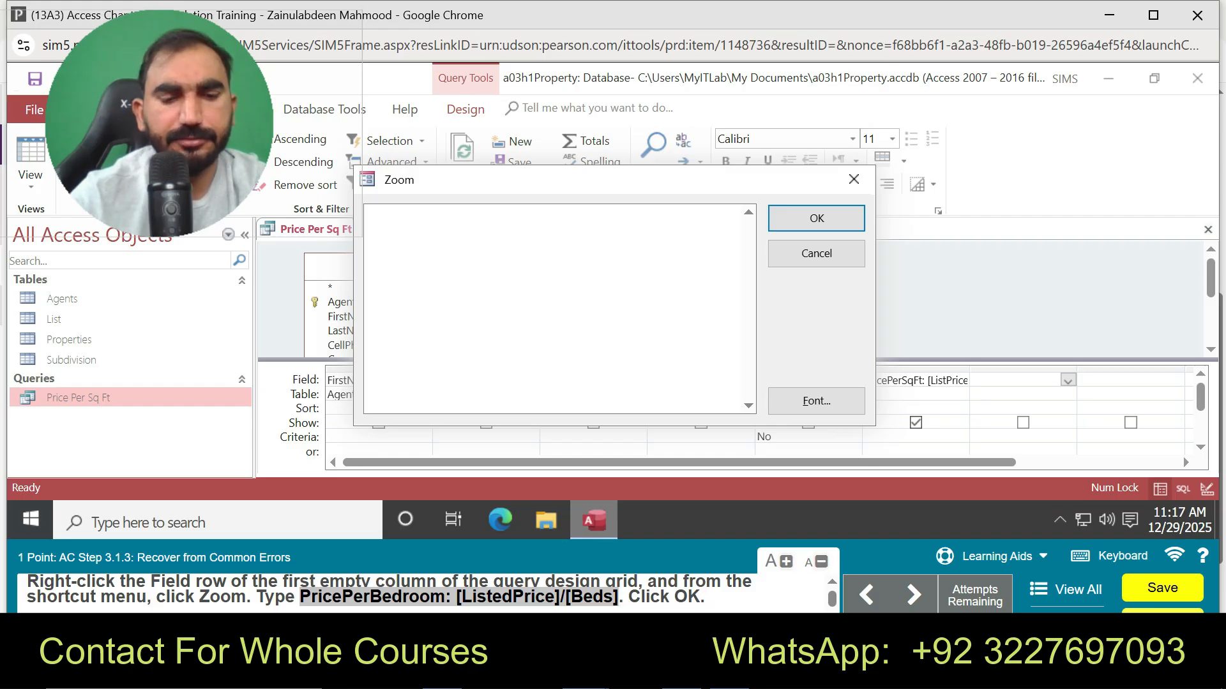
{"action": "left_click", "coordinate": [523, 287]}
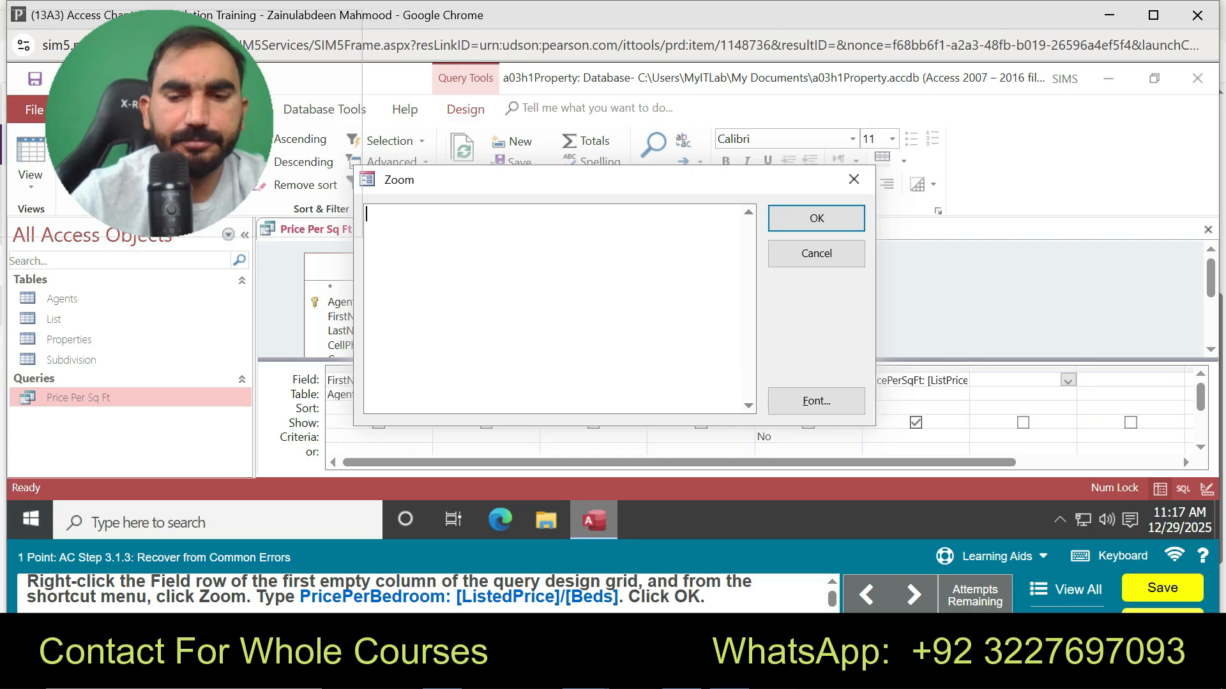
{"action": "type", "text": "P"}
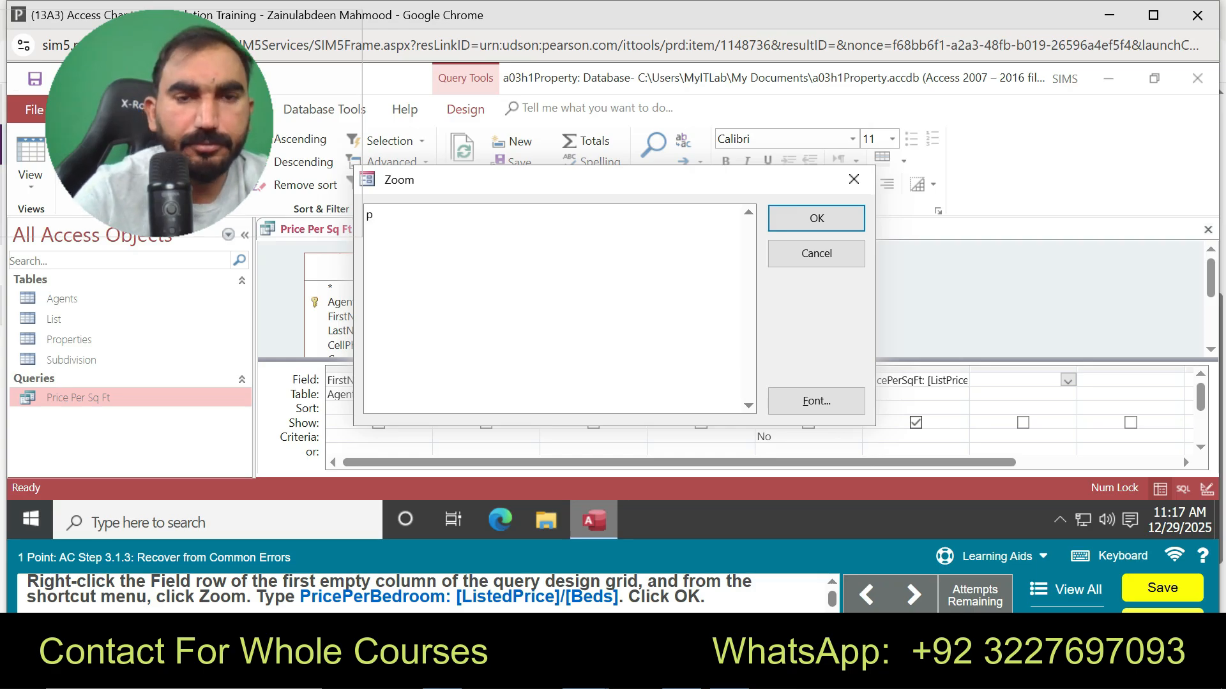
{"action": "key", "text": "BackSpace"}
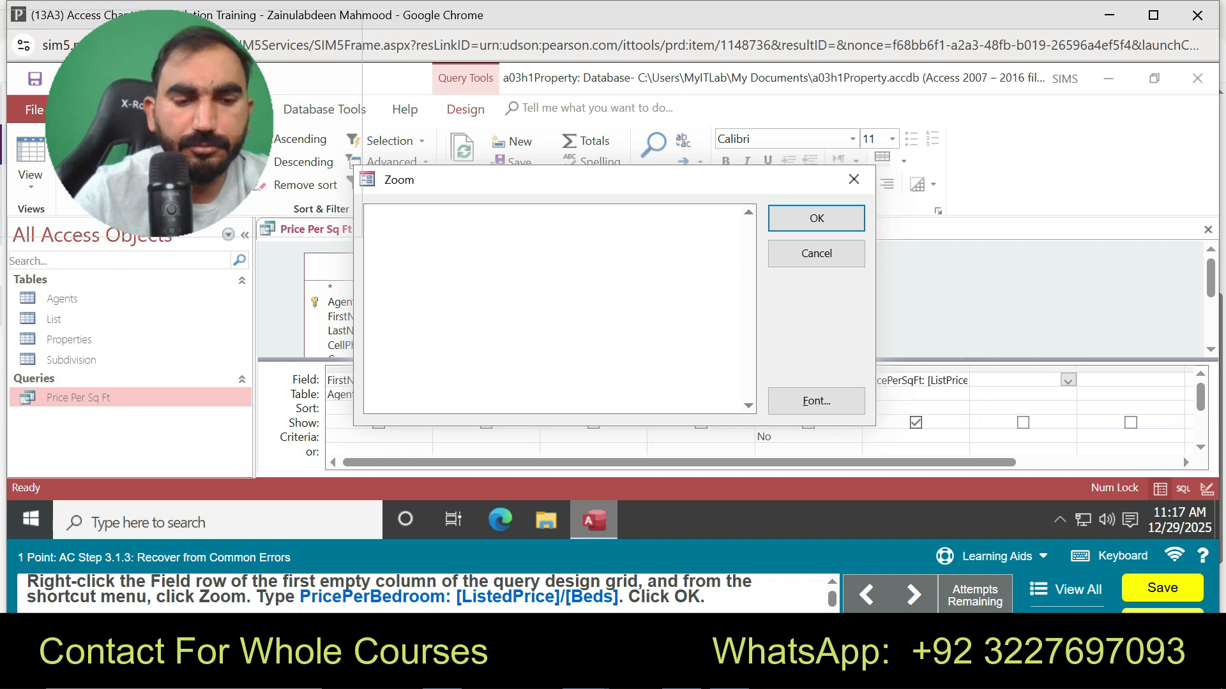
{"action": "type", "text": "P"}
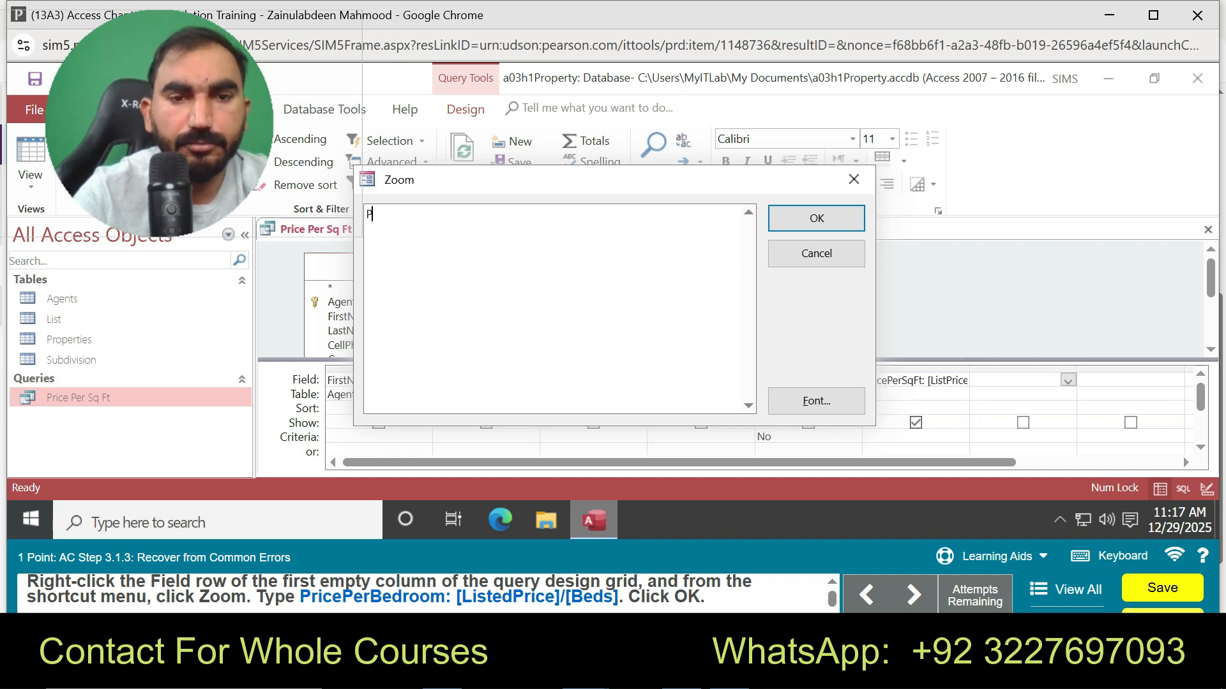
{"action": "type", "text": "rice"}
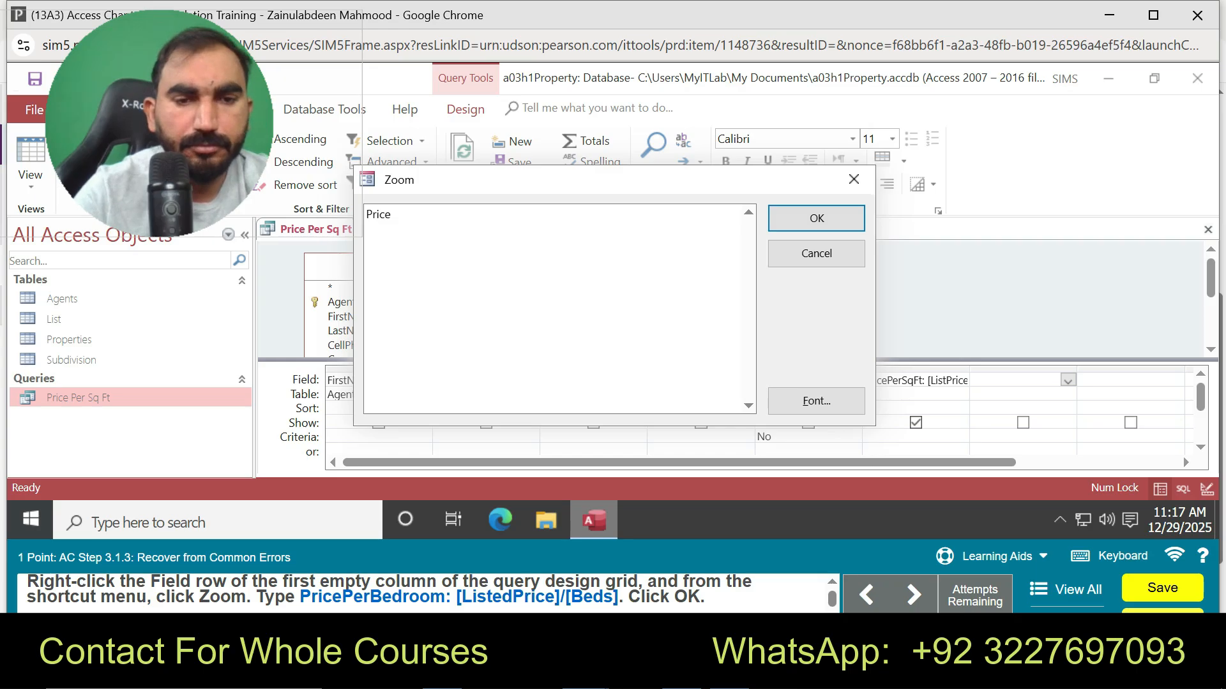
{"action": "type", "text": "Per"}
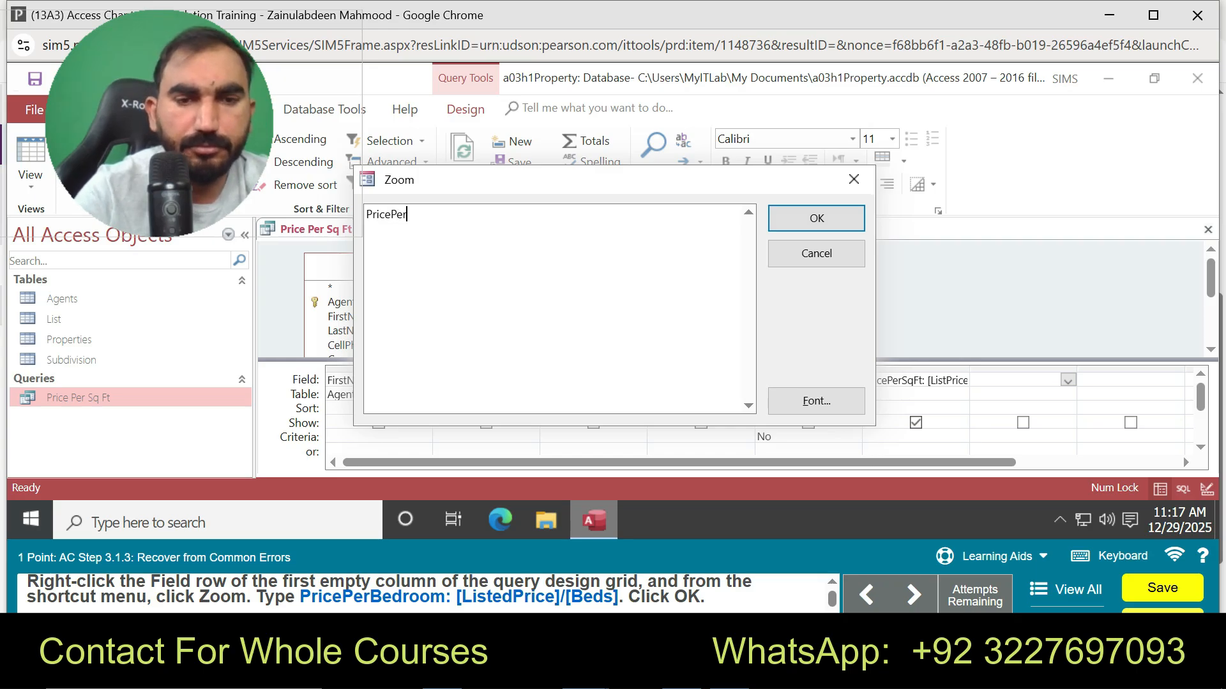
{"action": "type", "text": "Bedroo"}
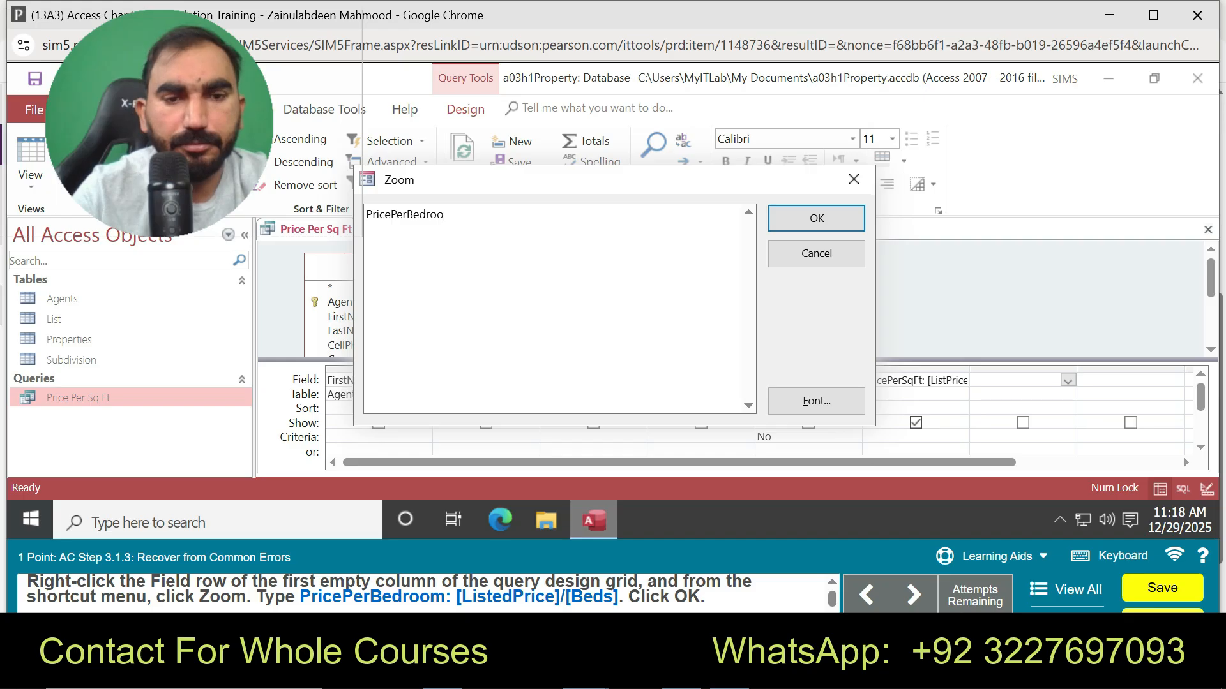
{"action": "type", "text": "m:"}
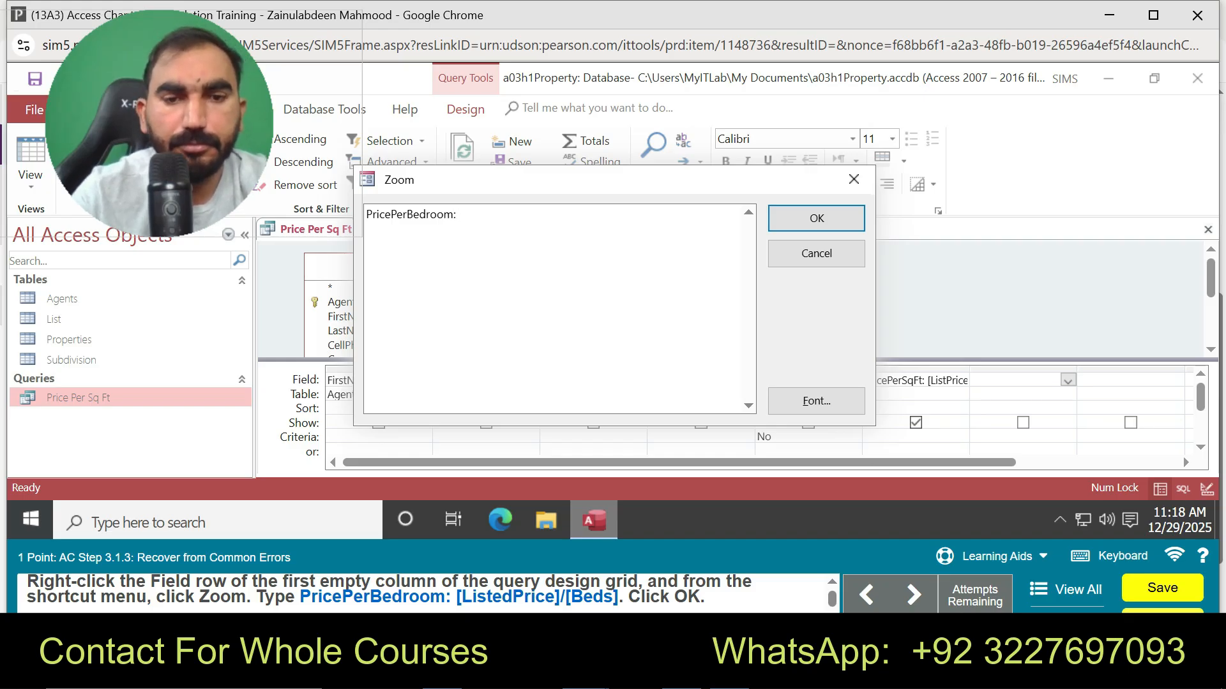
{"action": "type", "text": " ["}
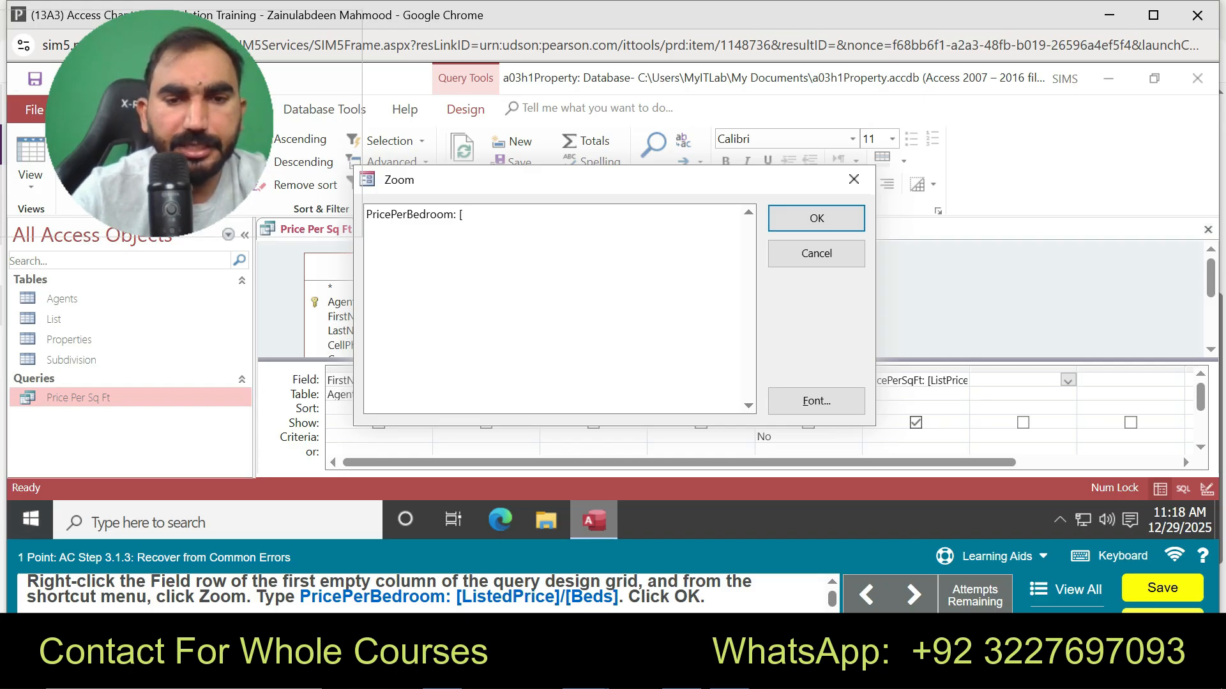
{"action": "type", "text": "Li"}
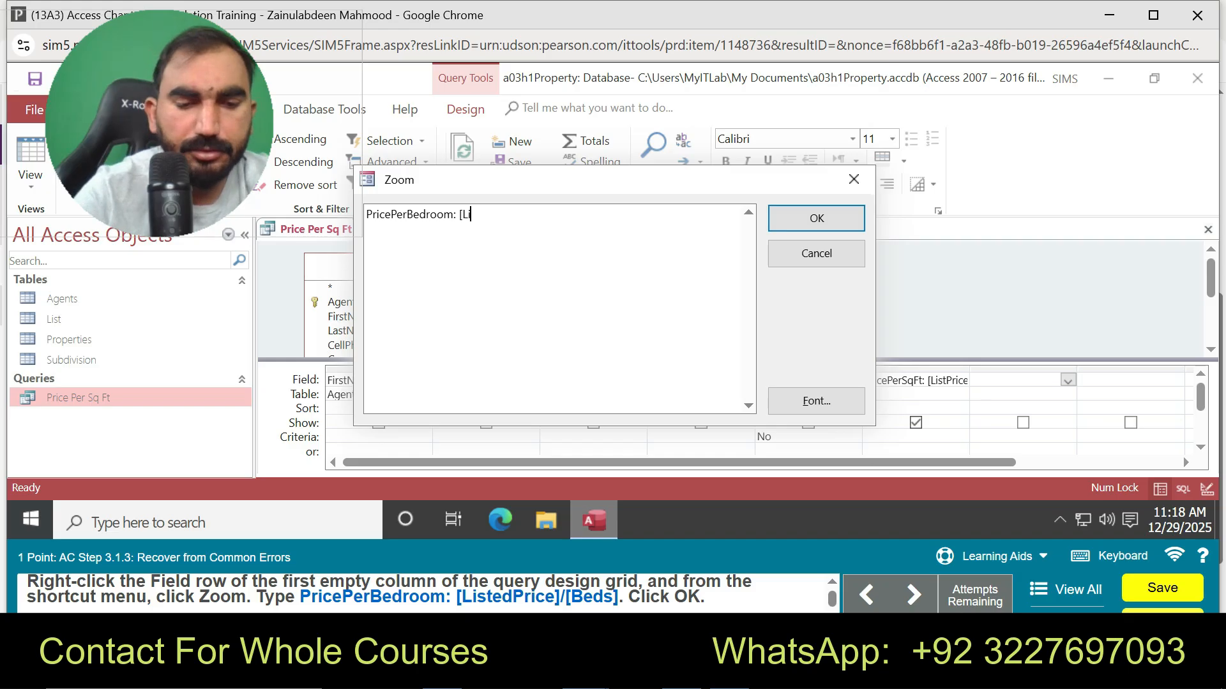
{"action": "type", "text": "sted"}
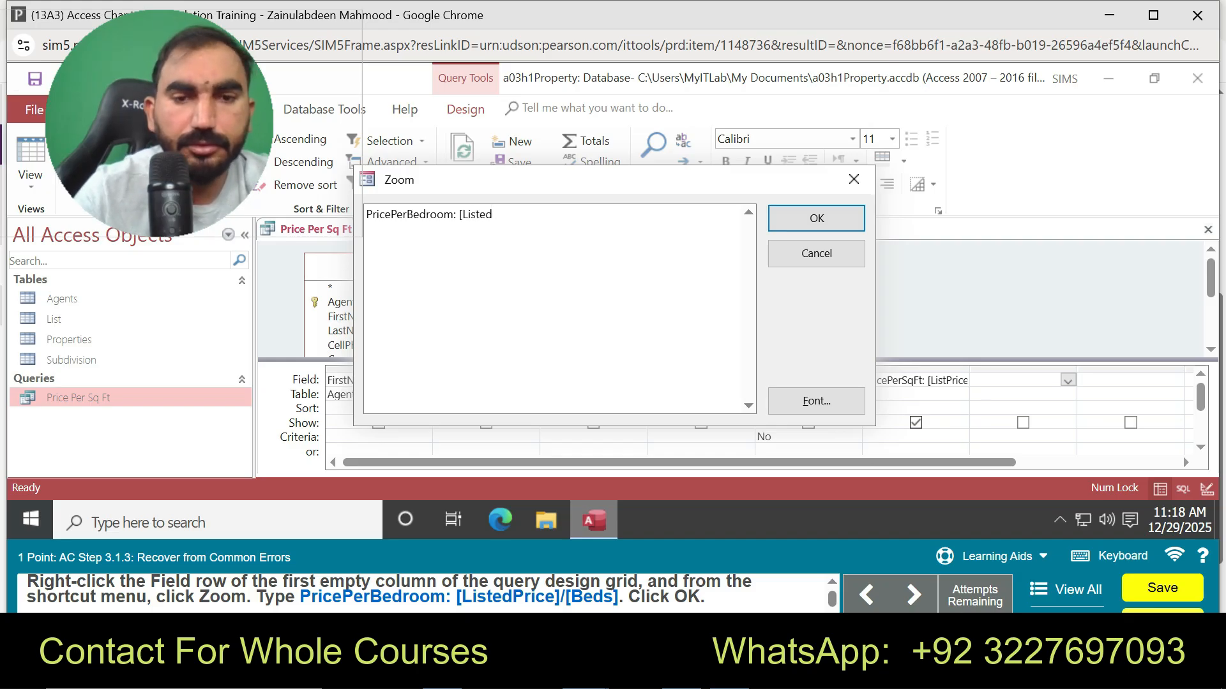
{"action": "type", "text": "Price"}
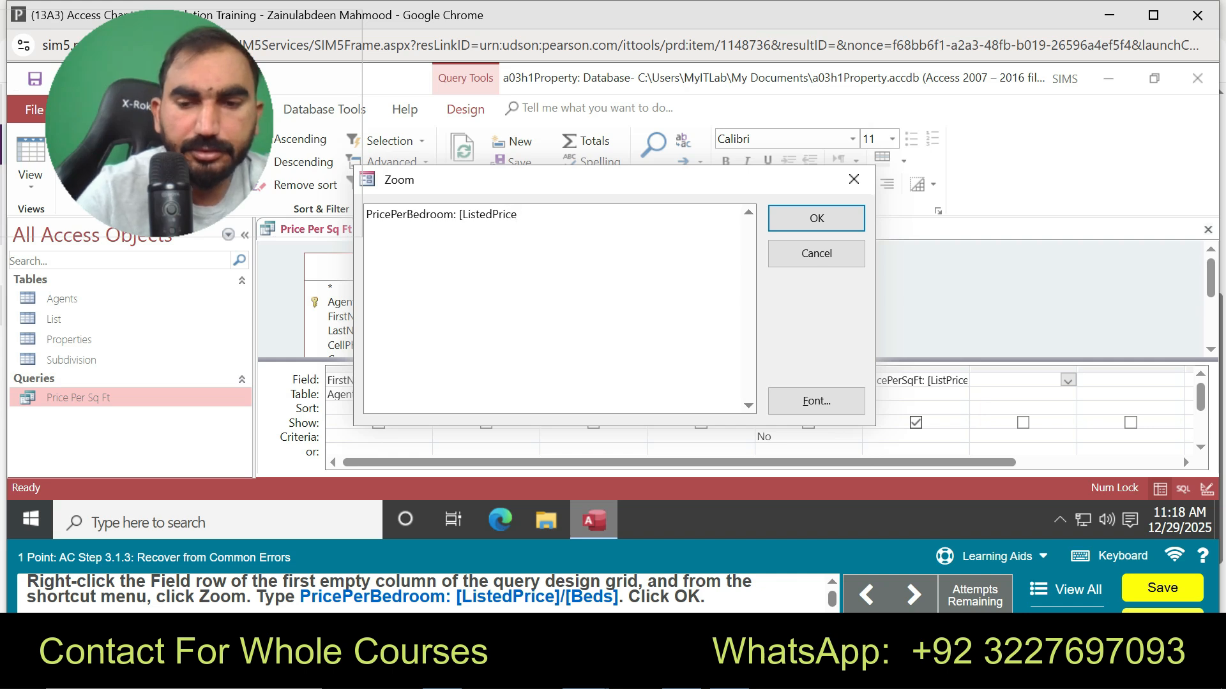
{"action": "type", "text": "]"}
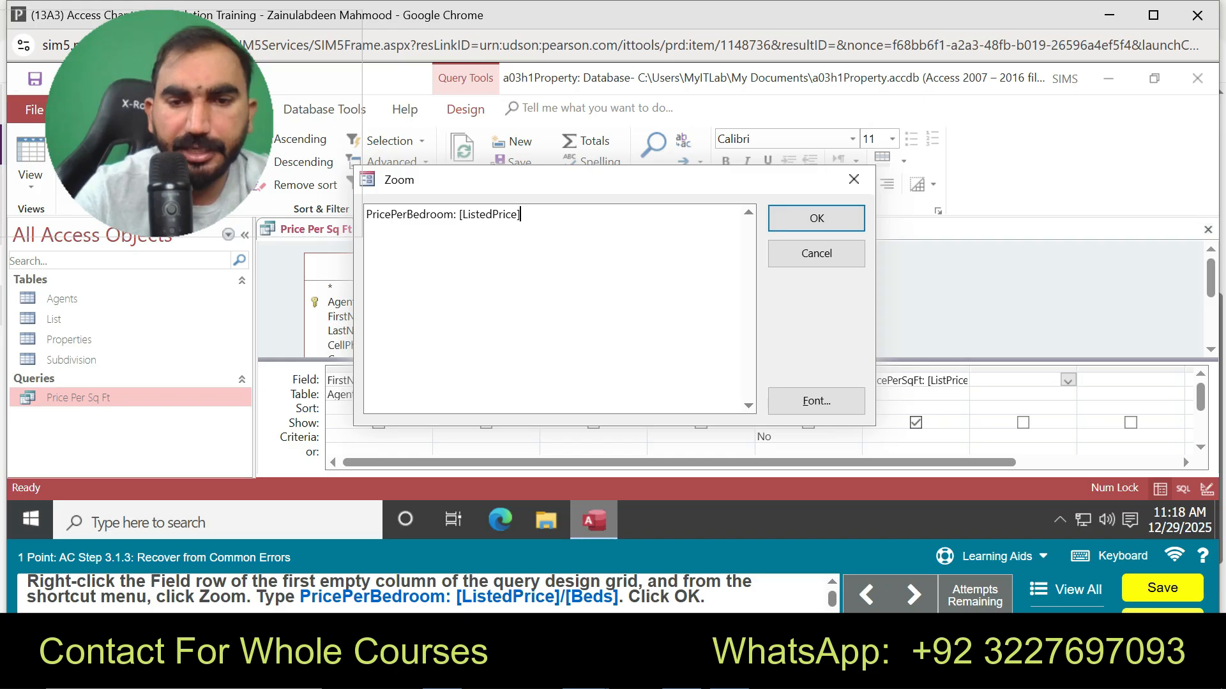
{"action": "type", "text": "/"}
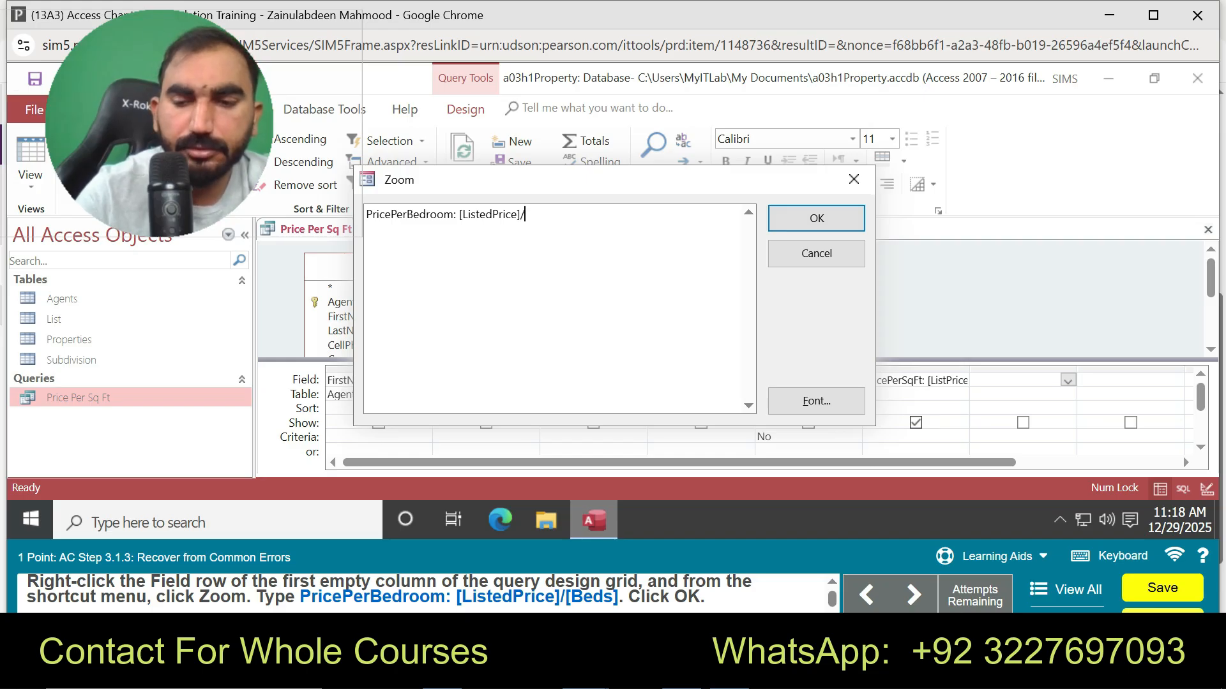
{"action": "type", "text": "[Bed"}
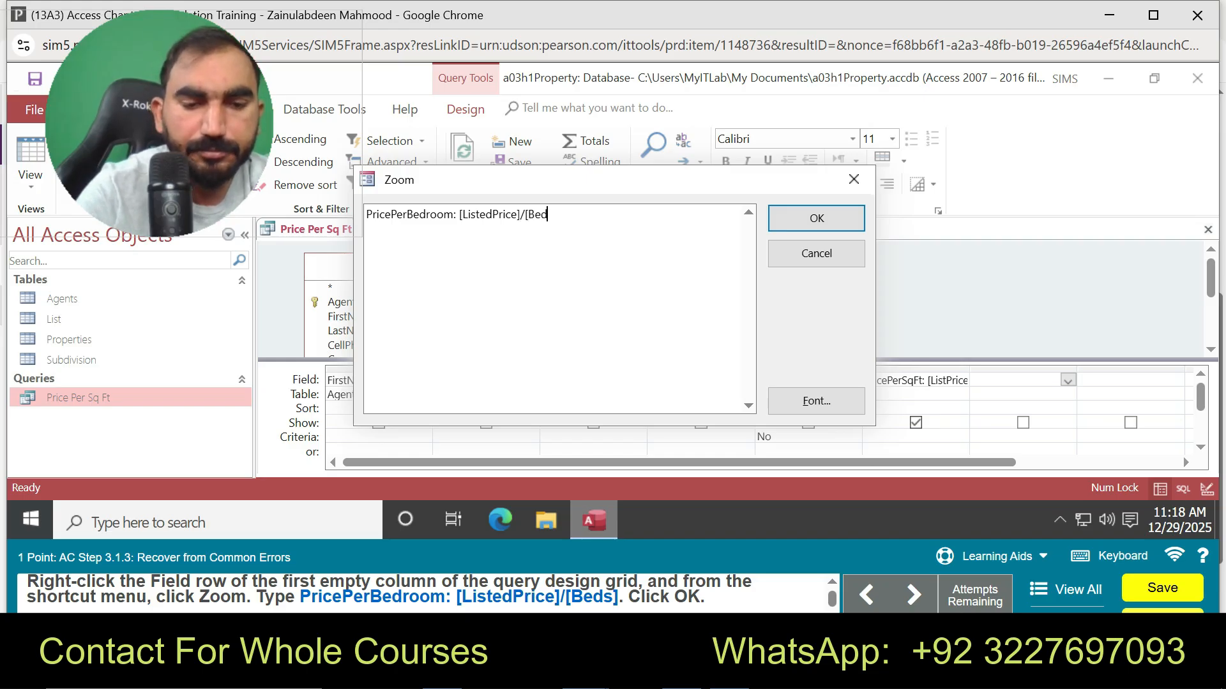
{"action": "type", "text": "s]"}
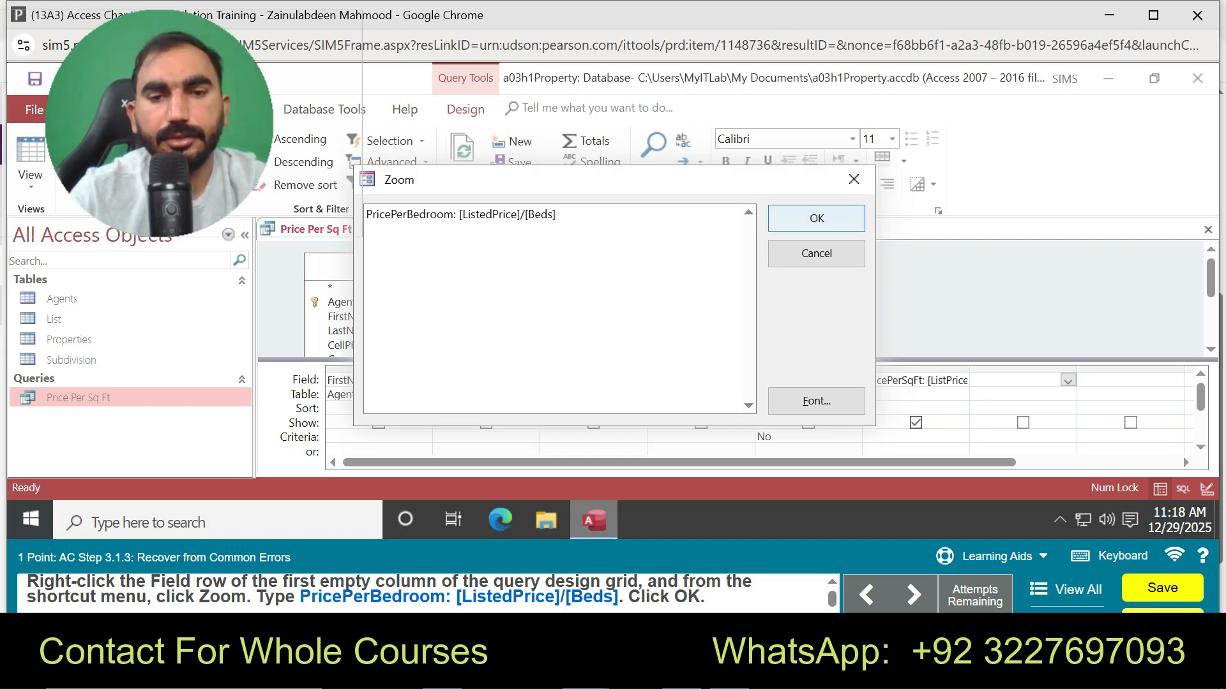
{"action": "key", "text": "Return"}
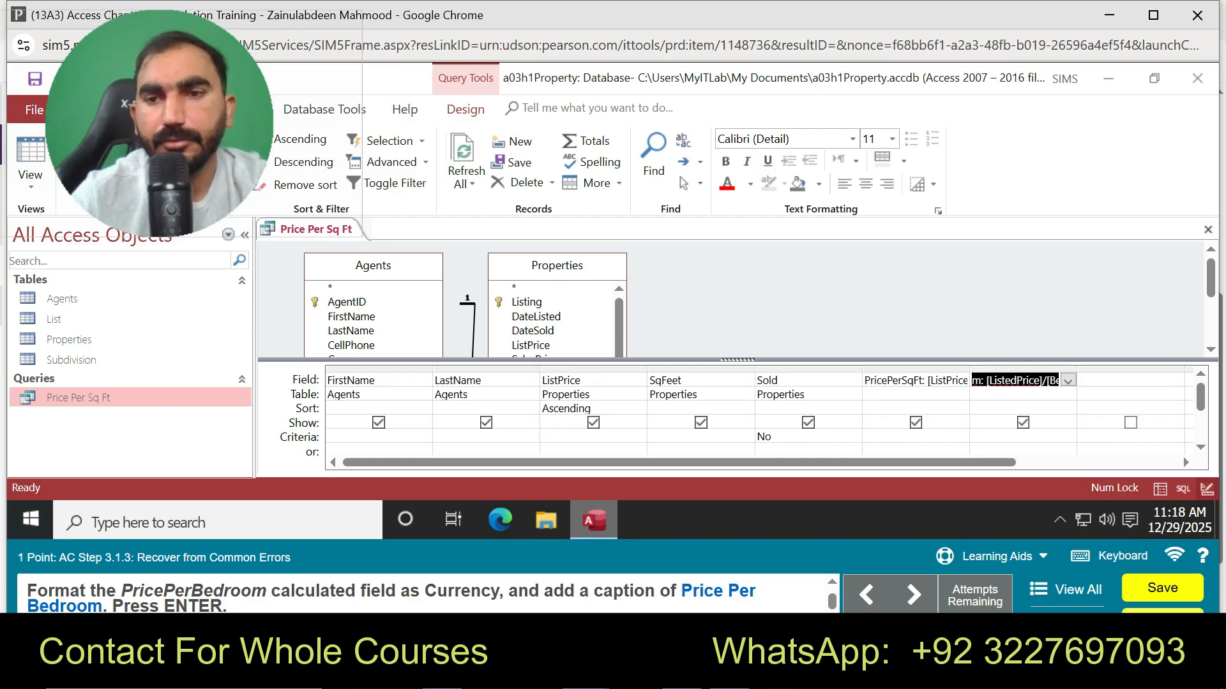
- Choose Properties.* as the field for the PricePerBedroom column in the query design grid
{"action": "left_click", "coordinate": [1004, 380]}
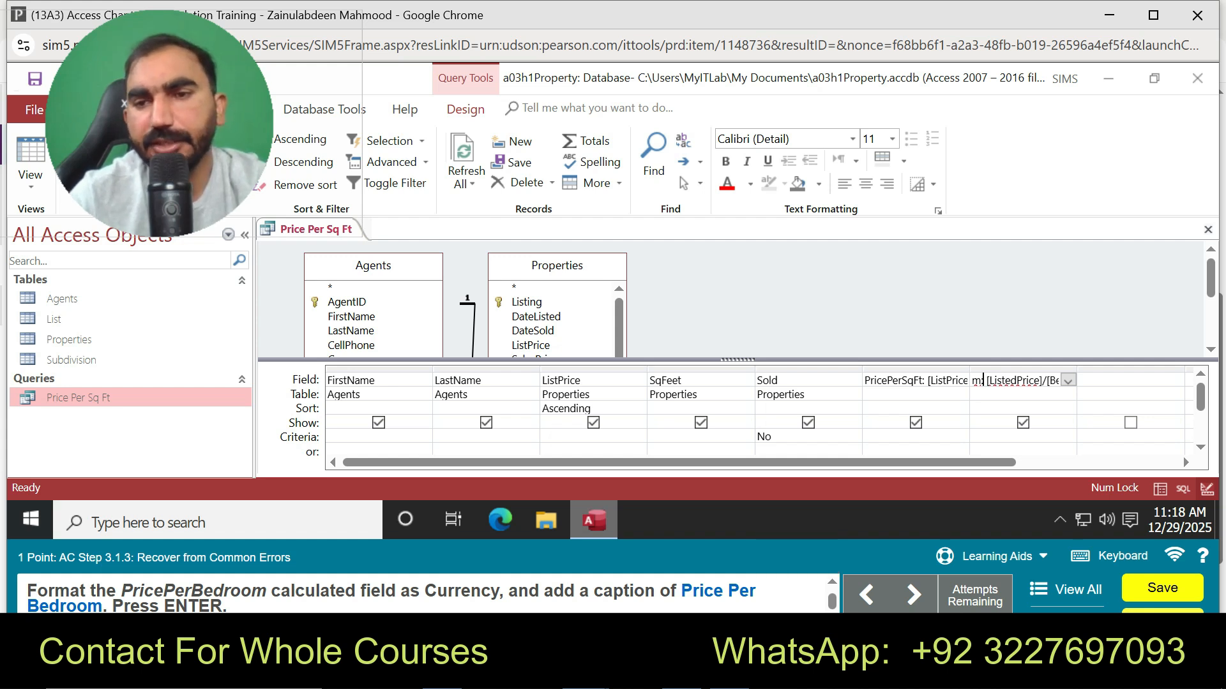
{"action": "left_click_drag", "start_coordinate": [1026, 380], "coordinate": [968, 381]}
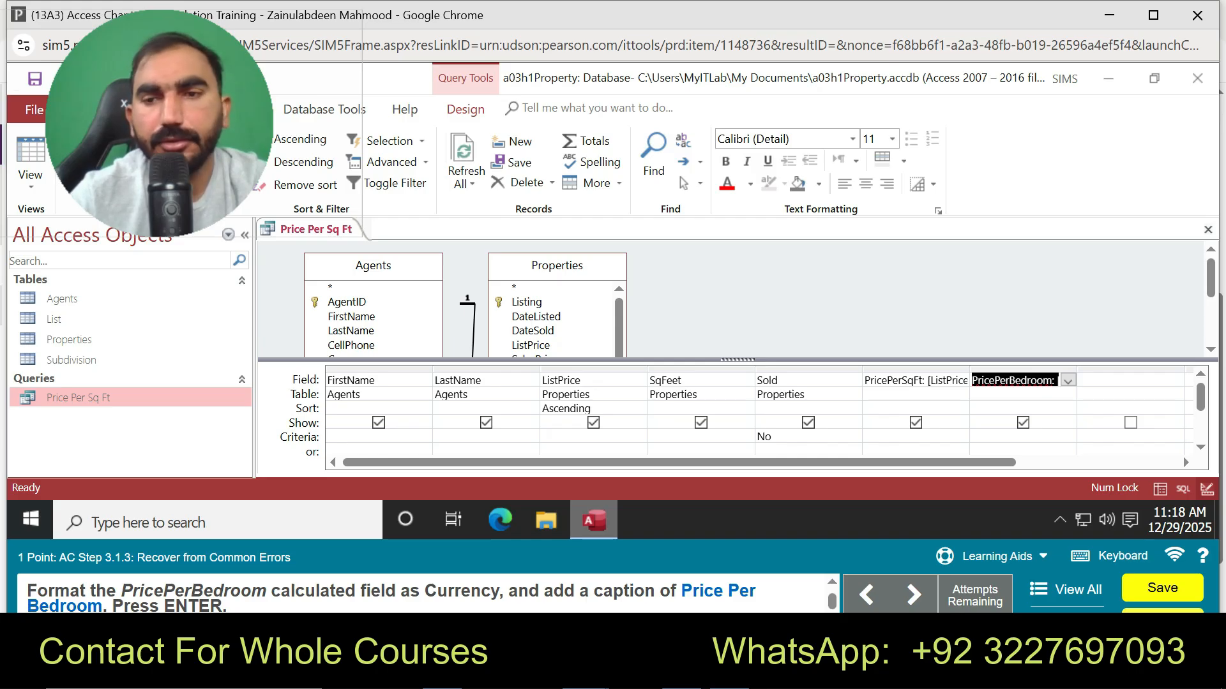
{"action": "left_click", "coordinate": [1067, 380]}
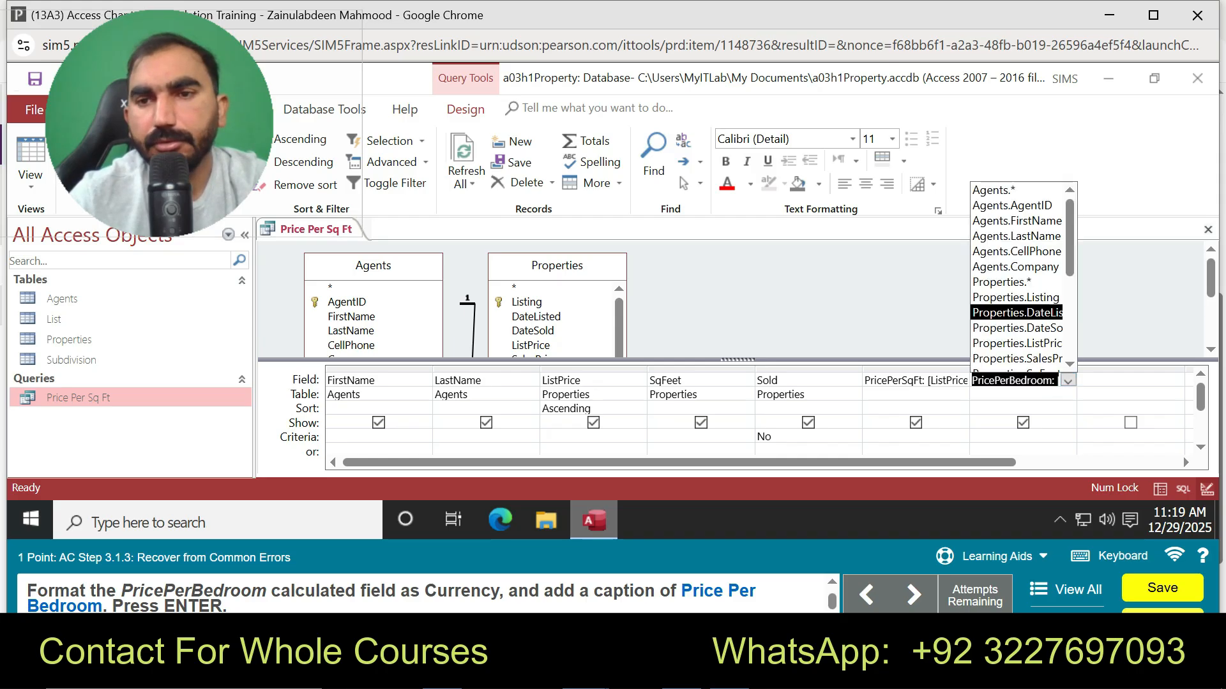
{"action": "left_click", "coordinate": [1015, 282]}
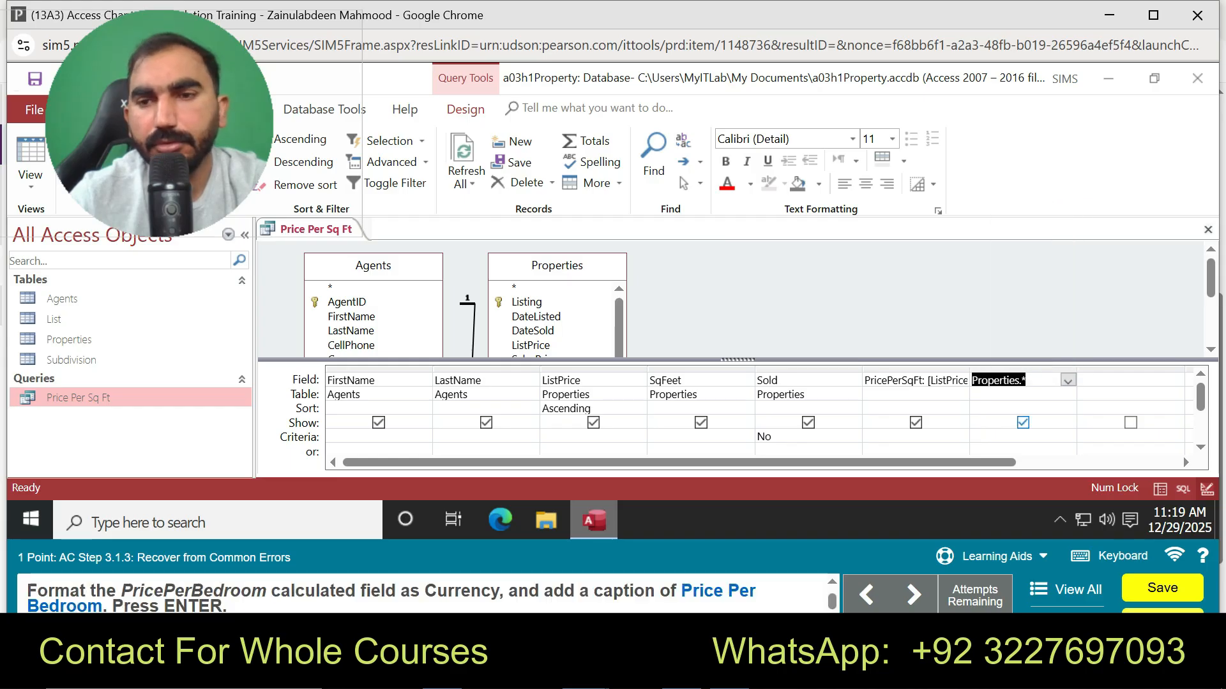
{"action": "left_click", "coordinate": [1017, 394]}
{"action": "left_click", "coordinate": [1028, 381]}
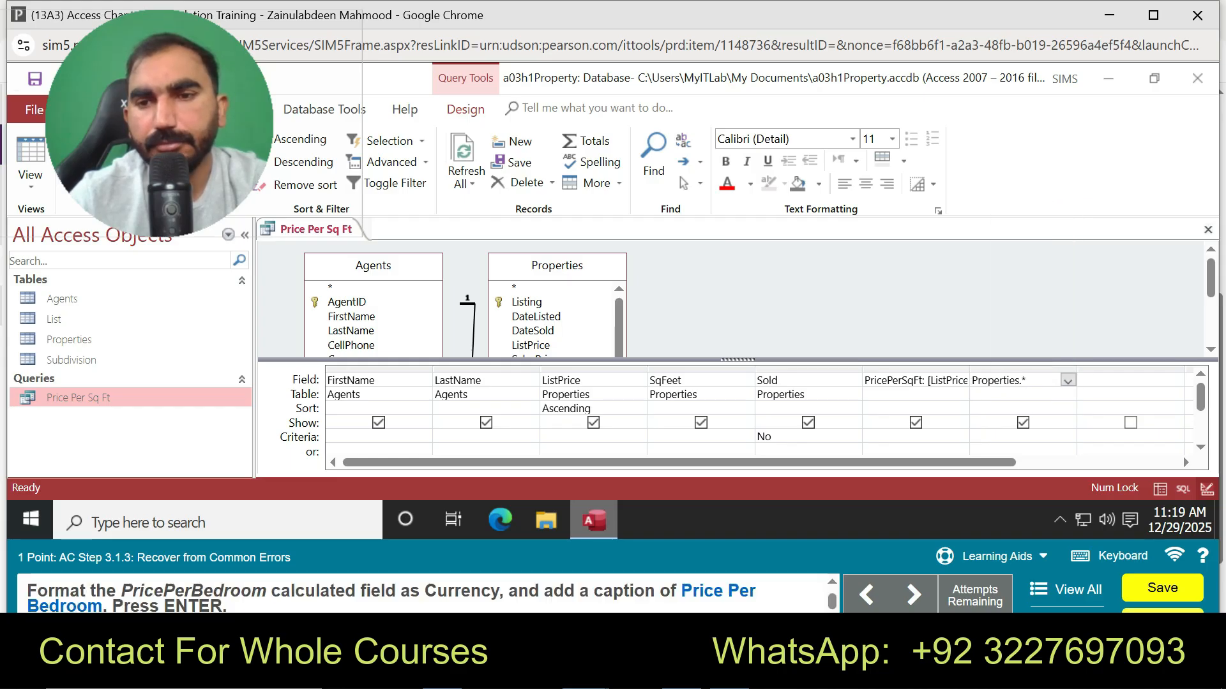
{"action": "left_click", "coordinate": [1017, 395]}
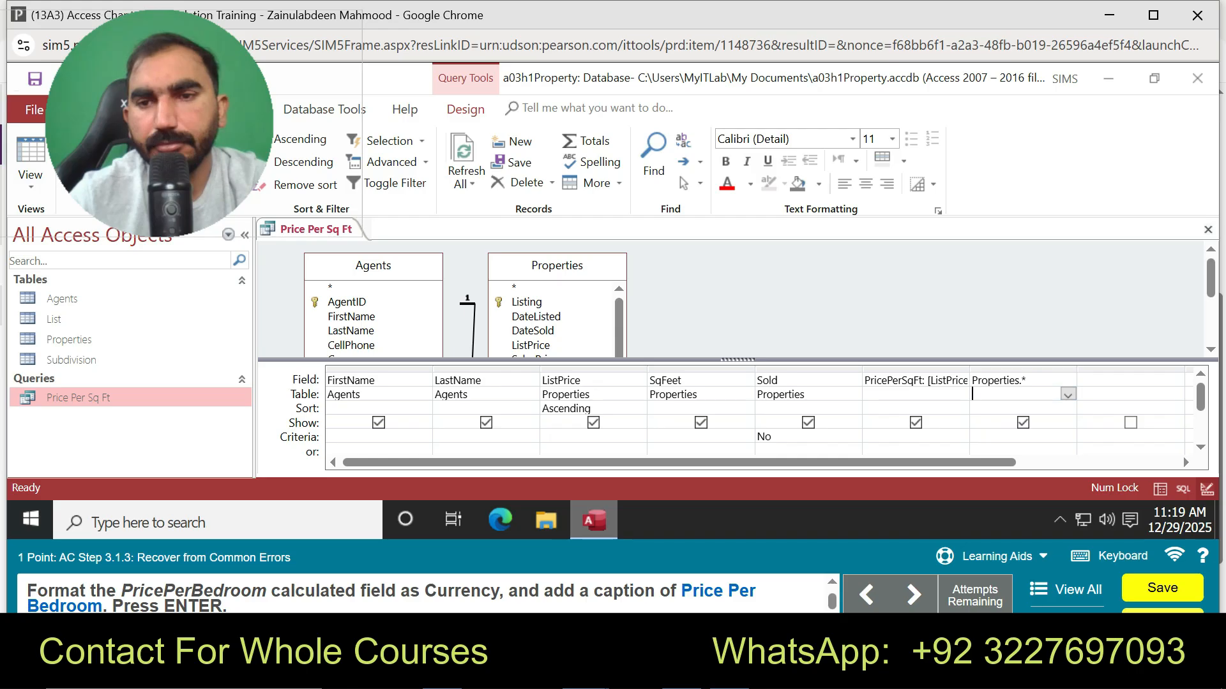
{"action": "double_click", "coordinate": [1008, 380]}
{"action": "left_click", "coordinate": [913, 380]}
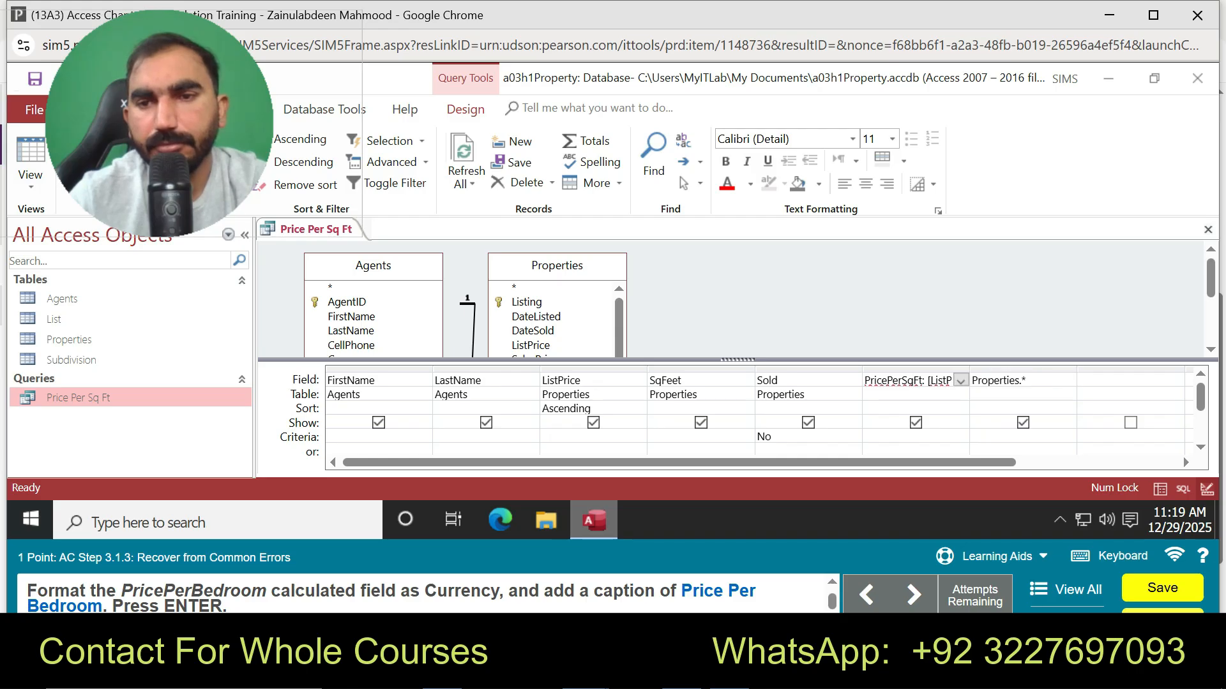
- Show the Property Sheet for the column after PricePerSqFt and set its format to Currency
{"action": "left_click", "coordinate": [1027, 381]}
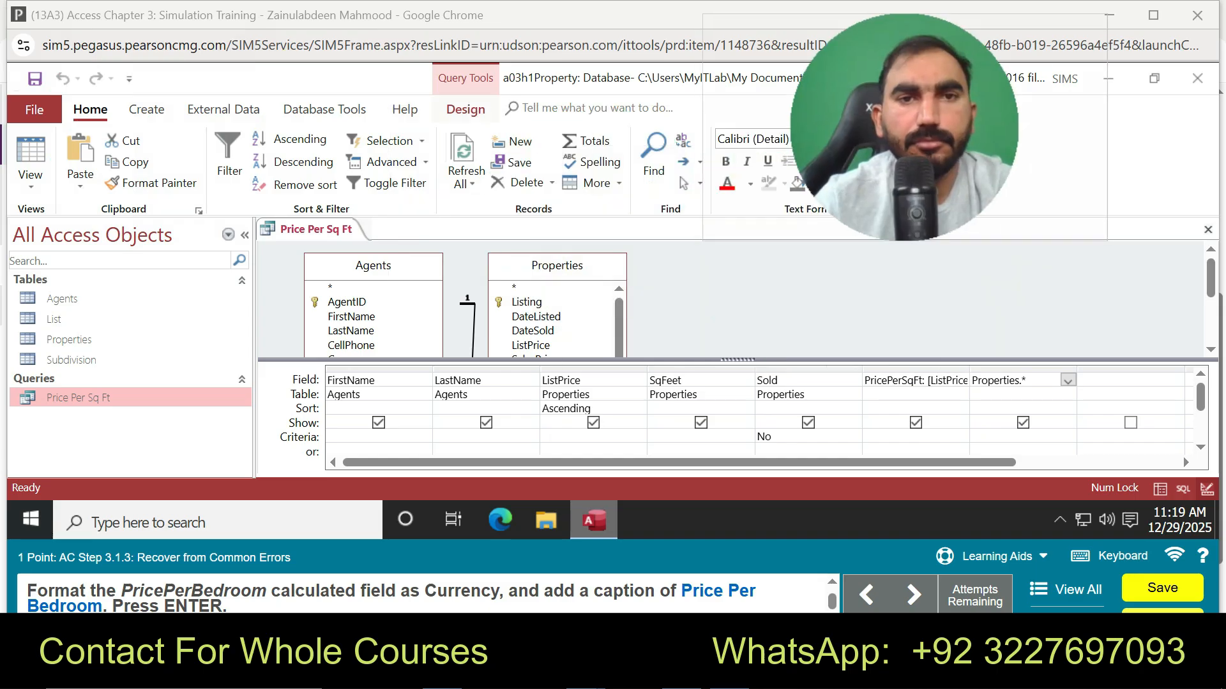
{"action": "left_click", "coordinate": [466, 109]}
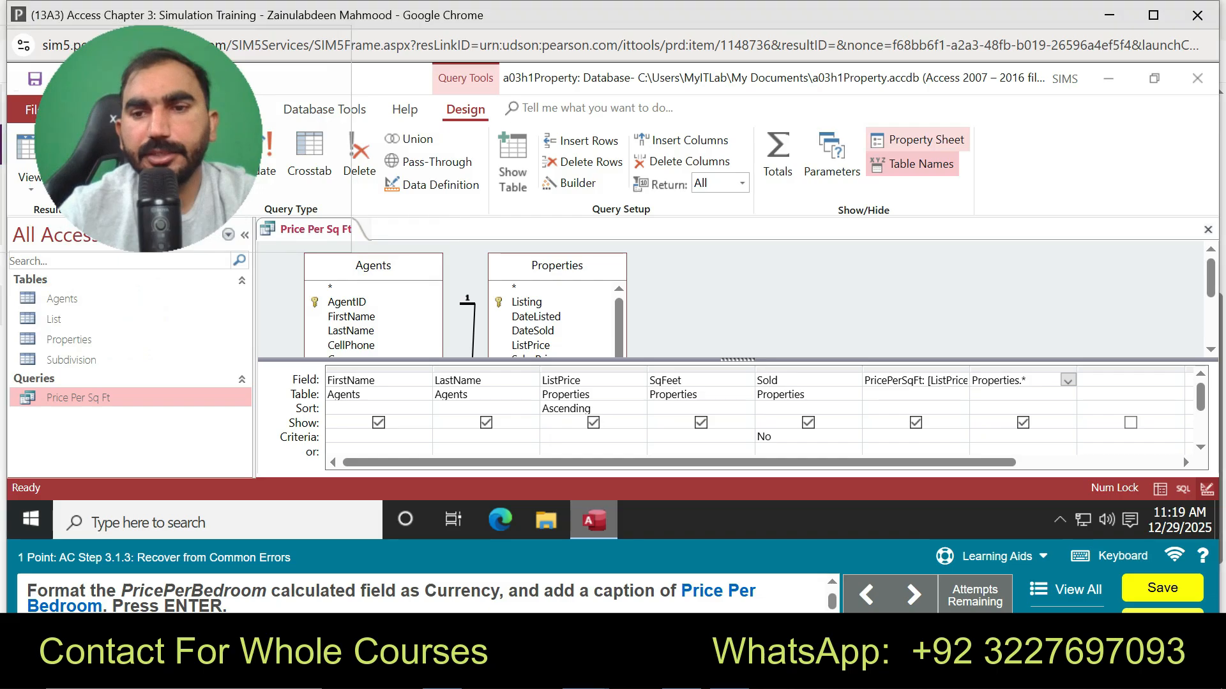
{"action": "left_click", "coordinate": [919, 139]}
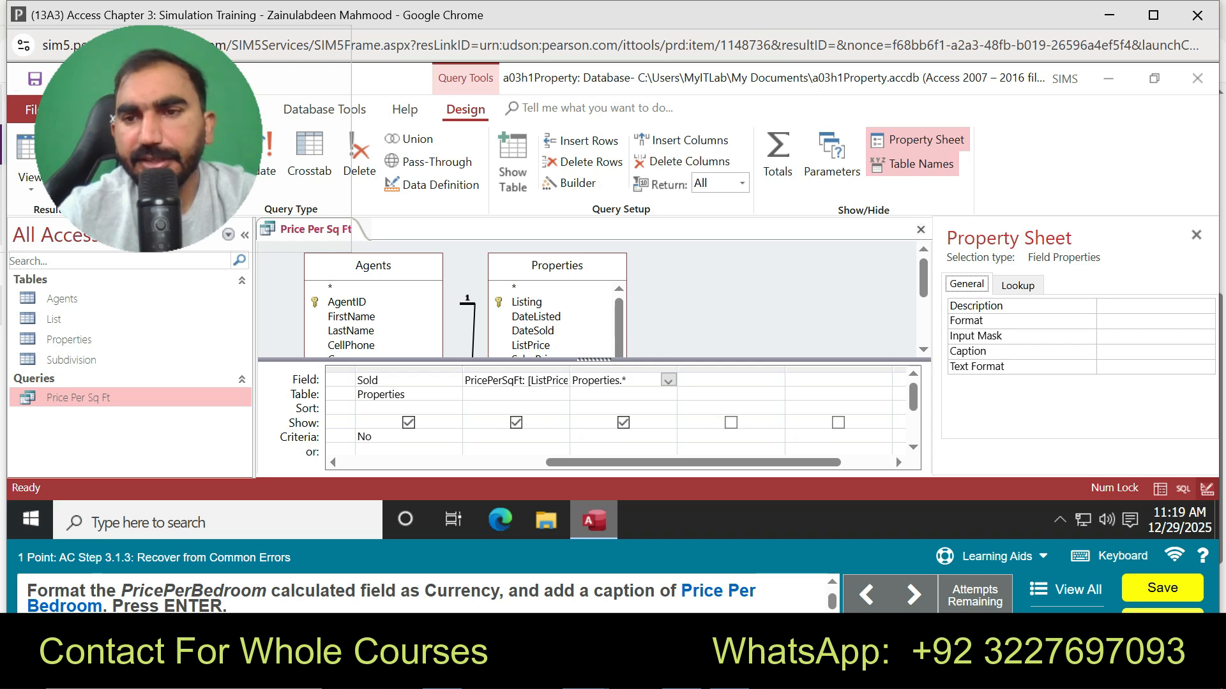
{"action": "left_click", "coordinate": [1154, 321]}
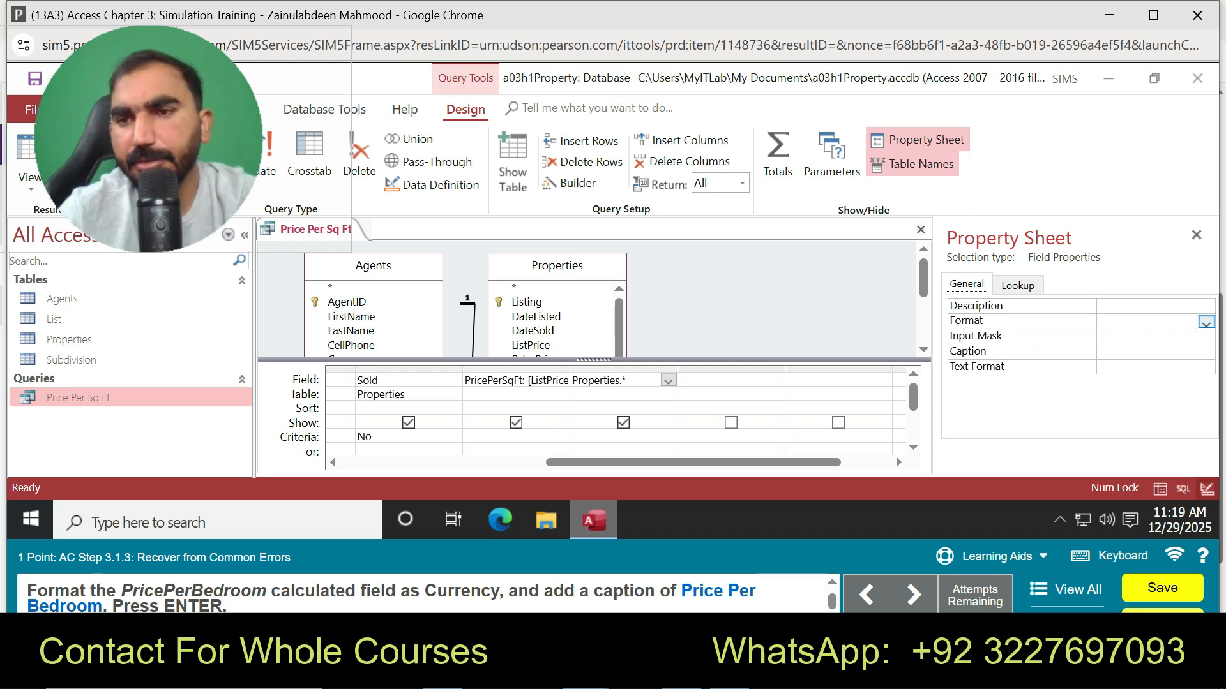
{"action": "left_click", "coordinate": [1206, 323]}
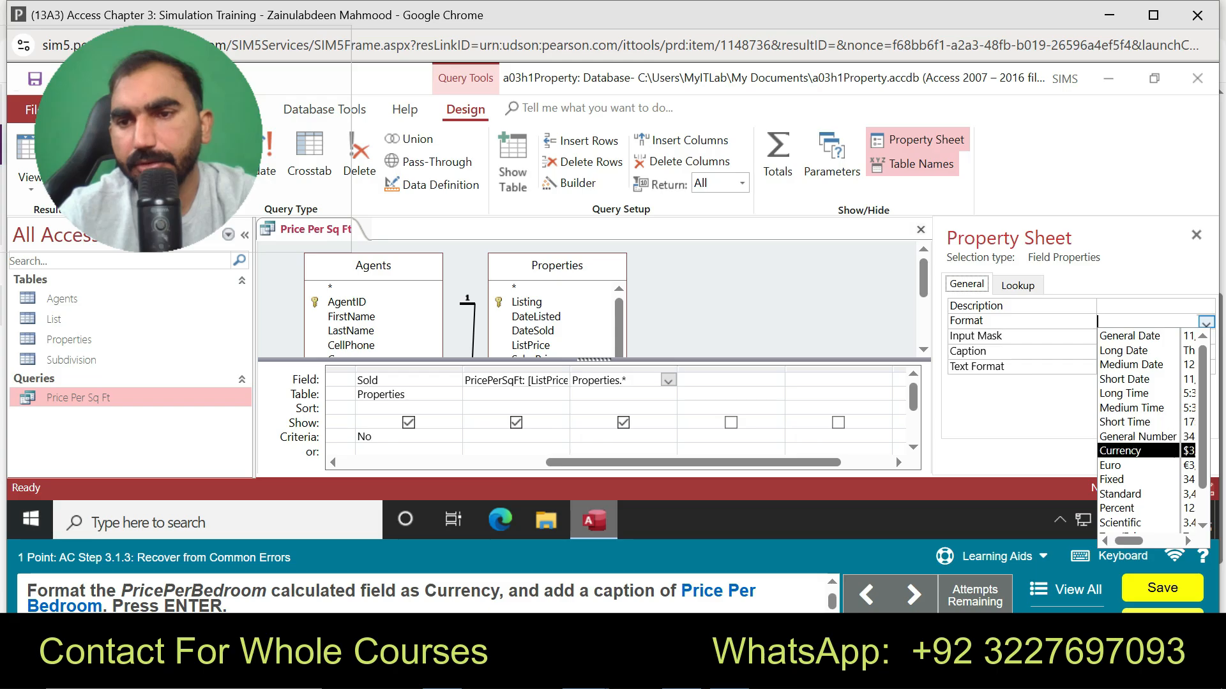
{"action": "left_click", "coordinate": [1142, 451]}
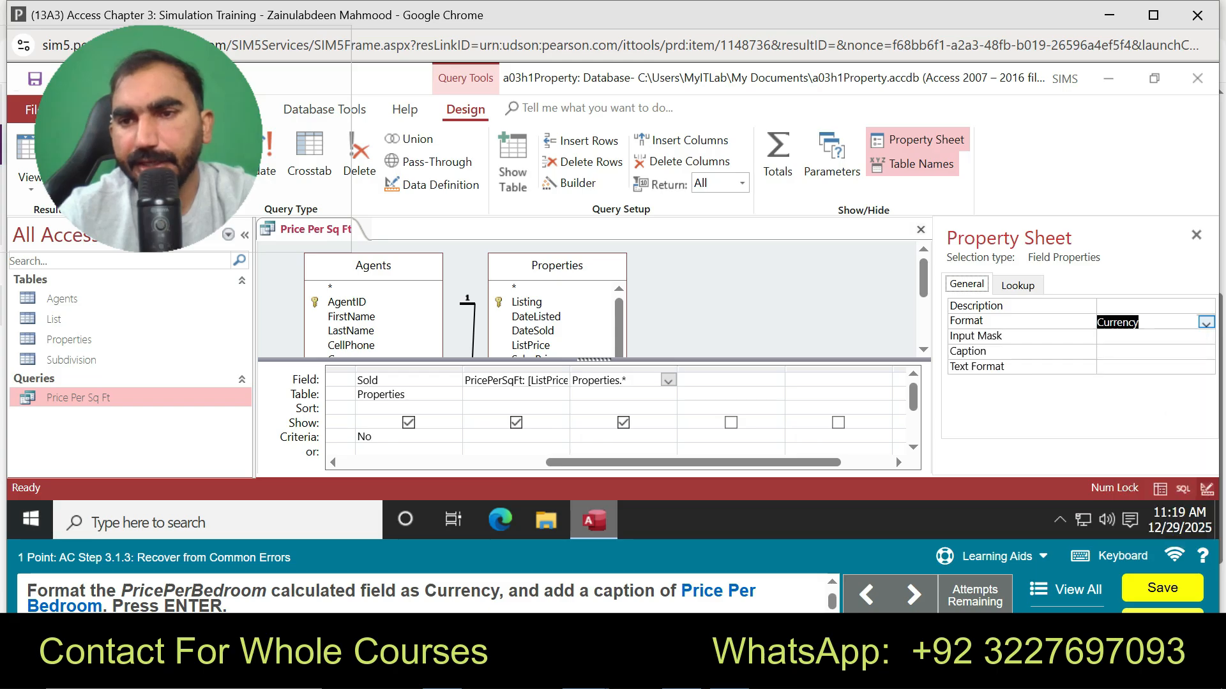
- Set the caption of the same column to Price Per Bedroom in the Property Sheet
{"action": "left_click", "coordinate": [1154, 352]}
{"action": "type", "text": "Price"}
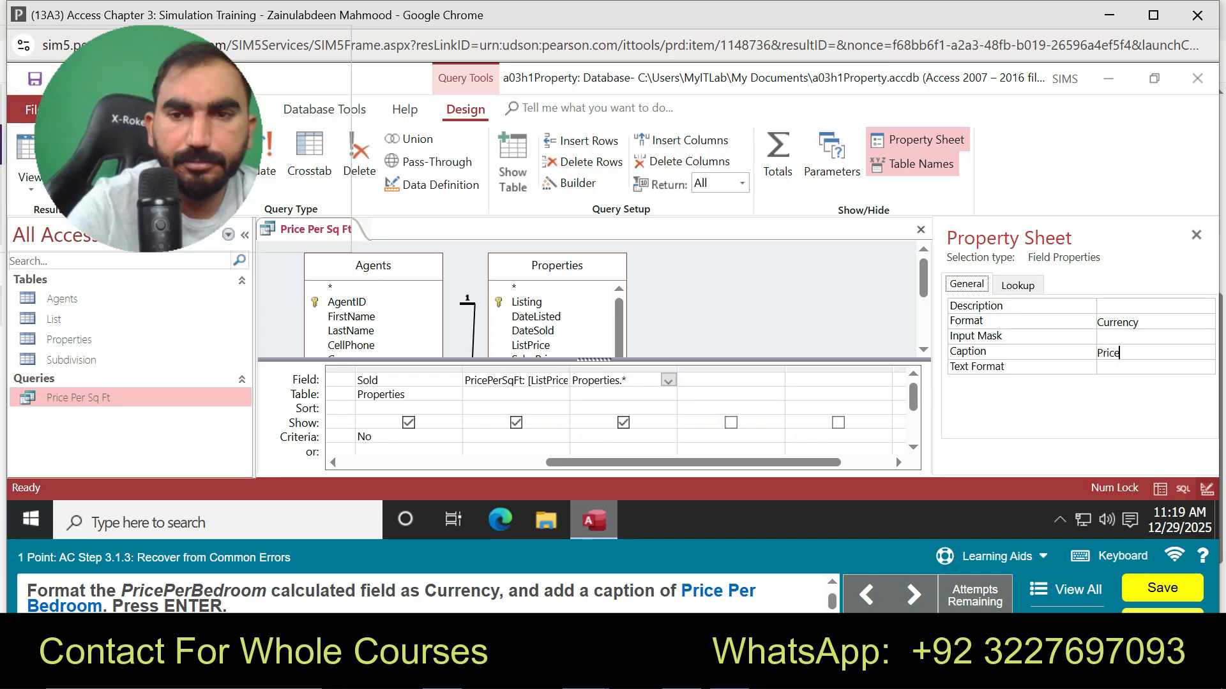
{"action": "type", "text": " Per"}
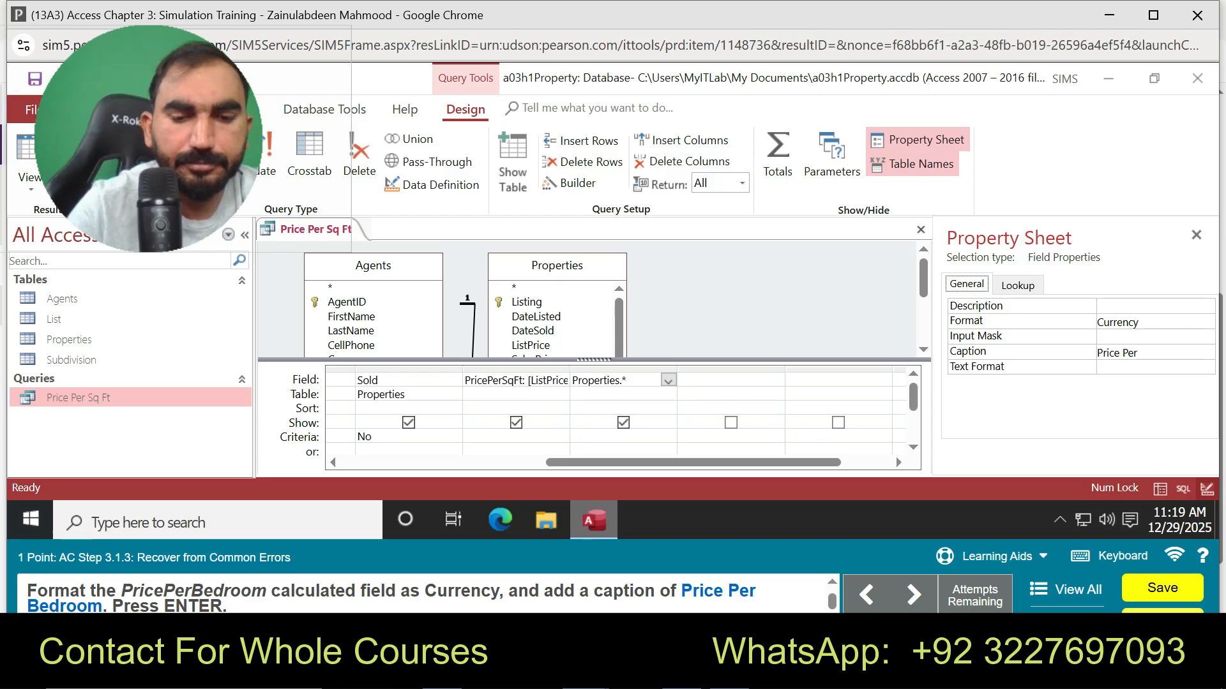
{"action": "type", "text": "Bedroom"}
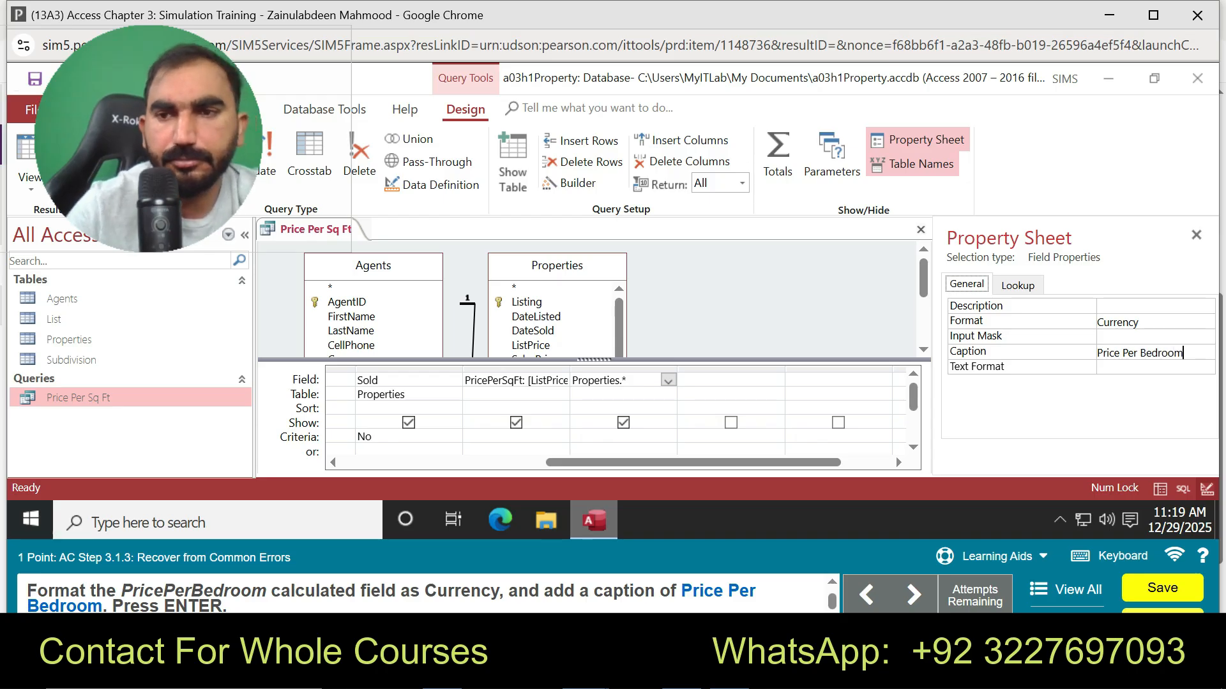
{"action": "key", "text": "Return"}
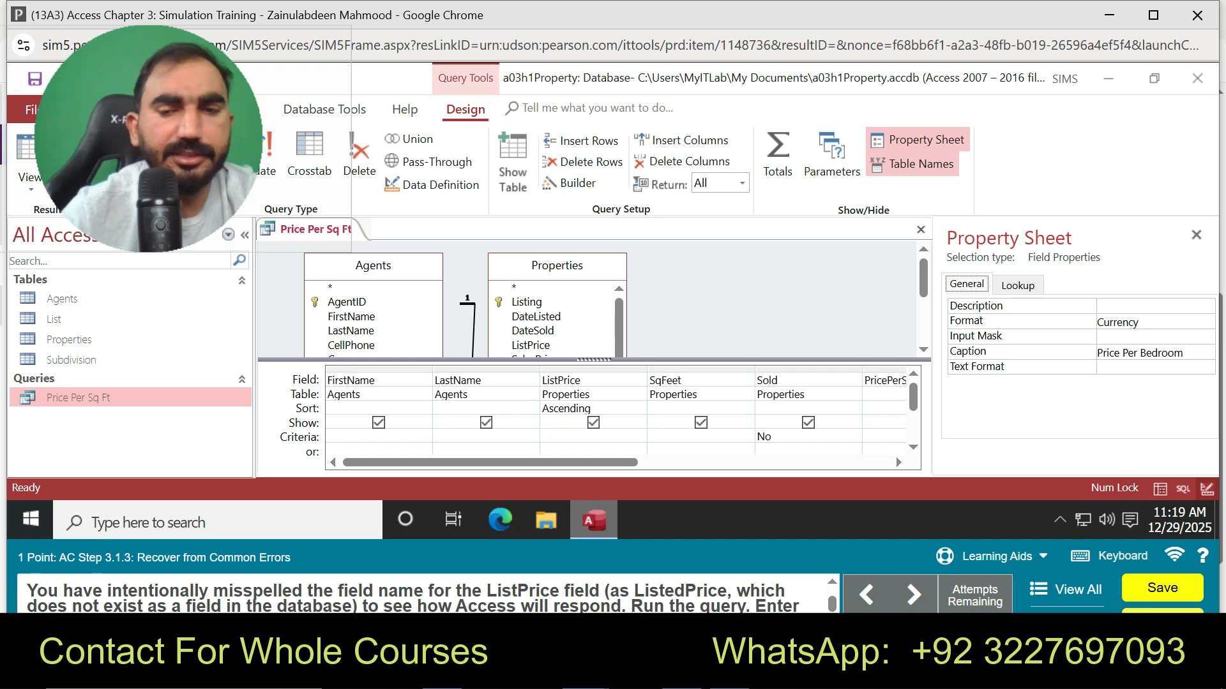
- Turn on Practice mode for the current task and run the query with 100000 as the ListedPrice parameter value
{"action": "left_click", "coordinate": [990, 556]}
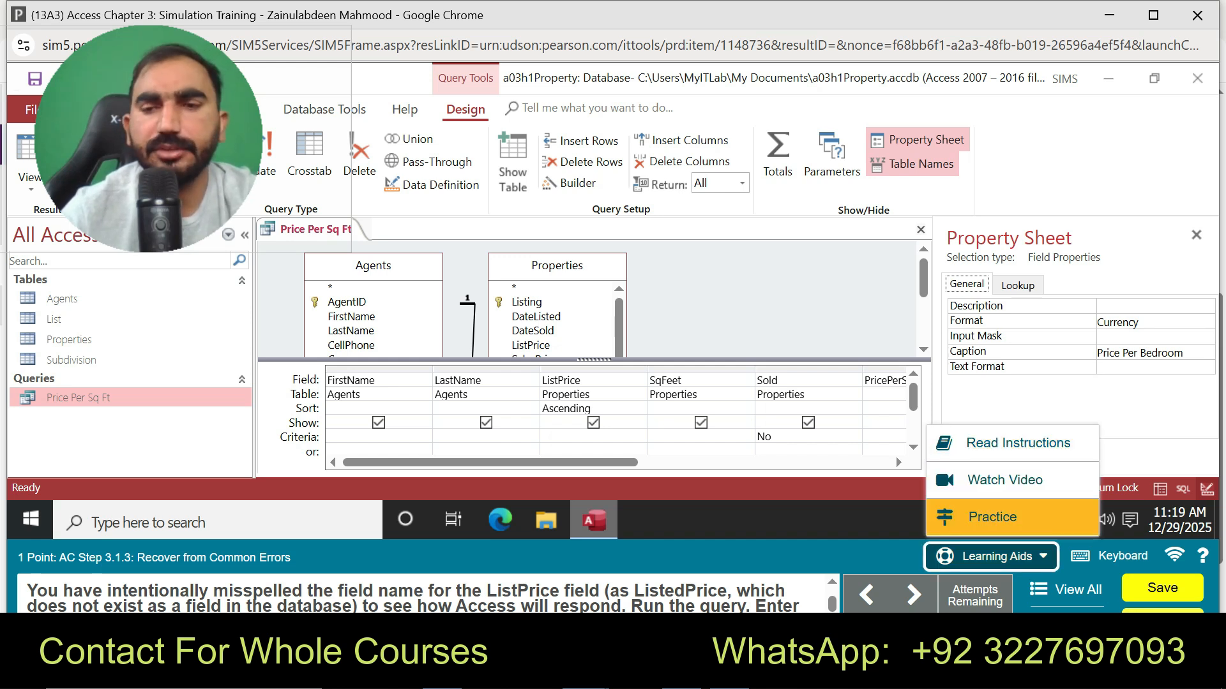
{"action": "left_click", "coordinate": [990, 515]}
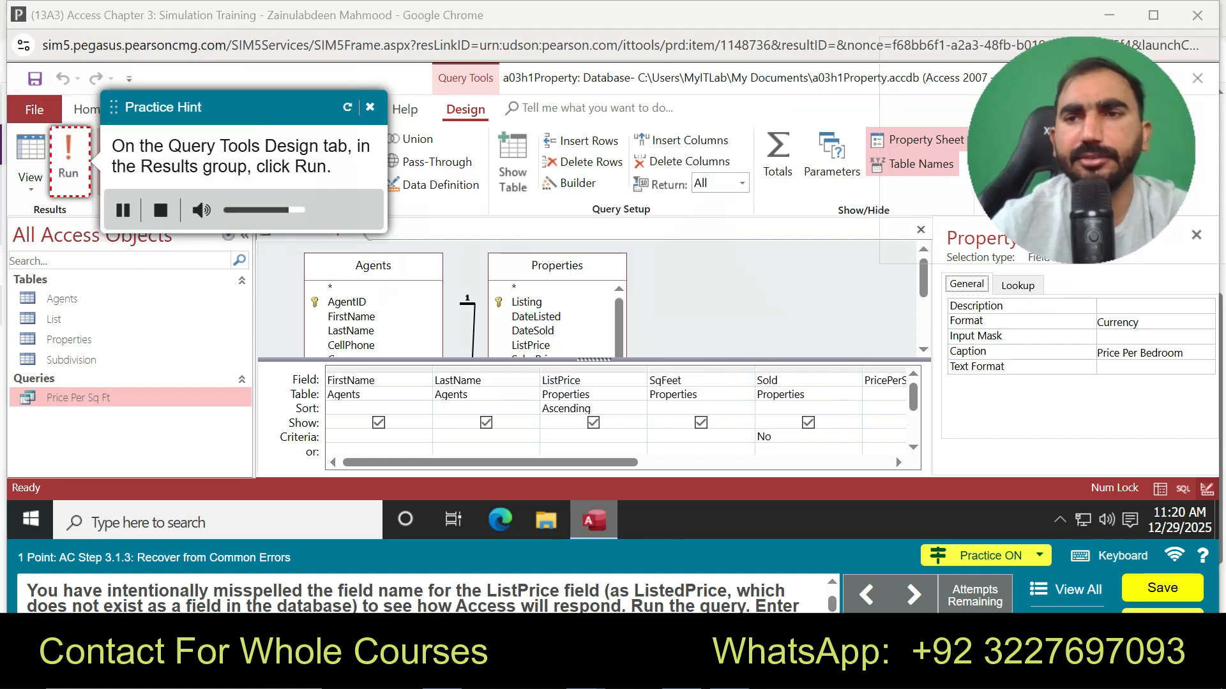
{"action": "left_click", "coordinate": [68, 159]}
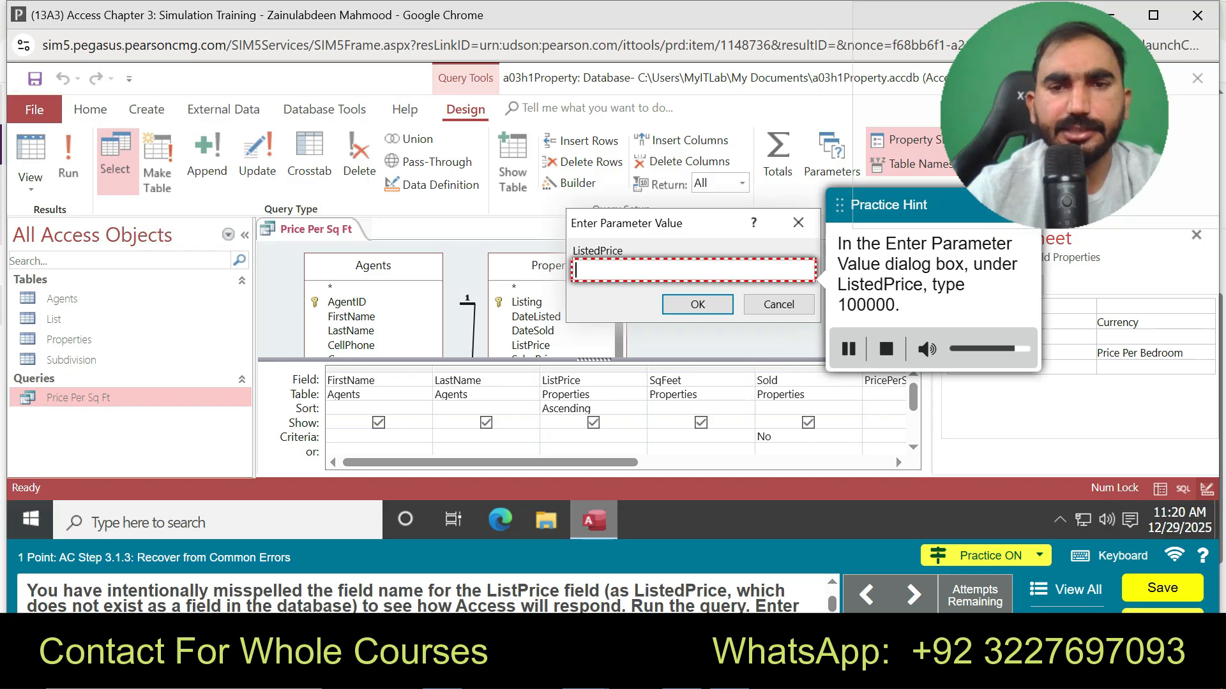
{"action": "type", "text": "10000"}
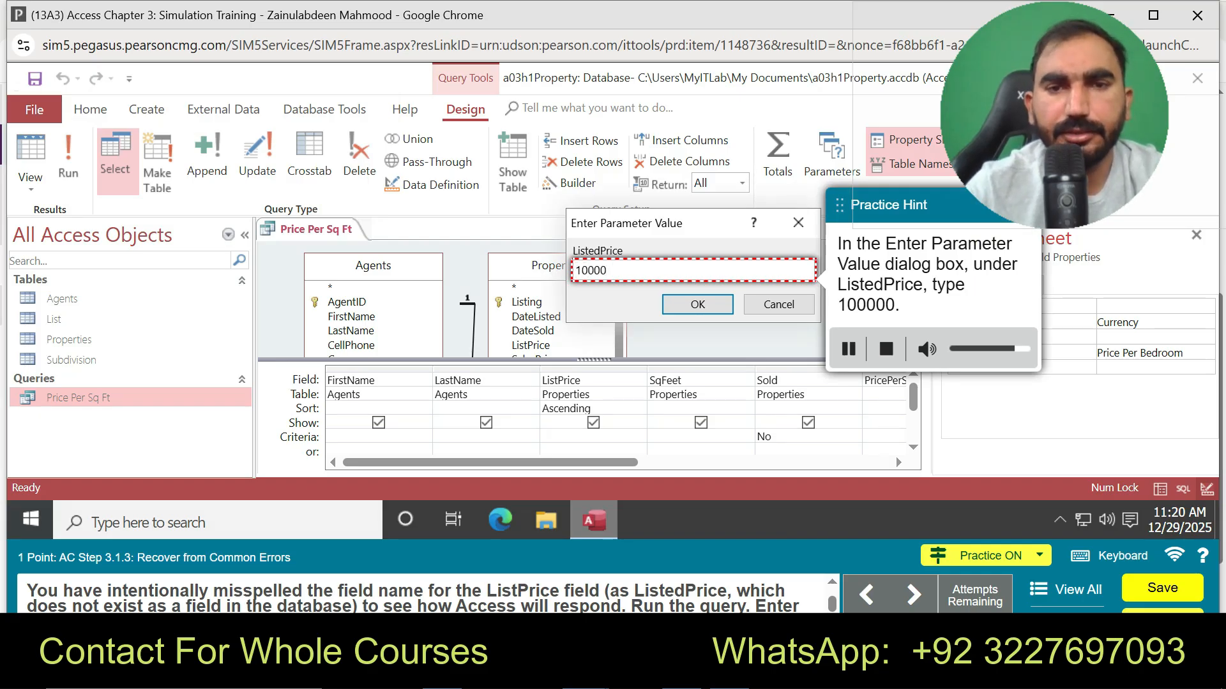
{"action": "type", "text": "0"}
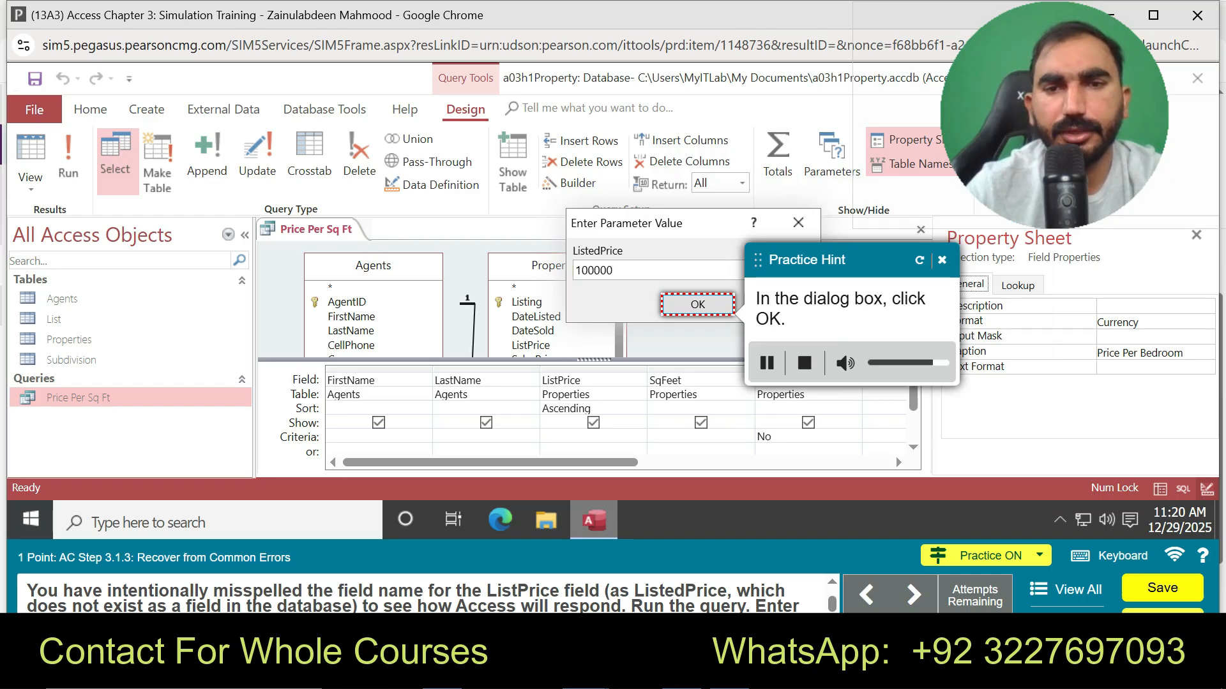
{"action": "left_click", "coordinate": [698, 305]}
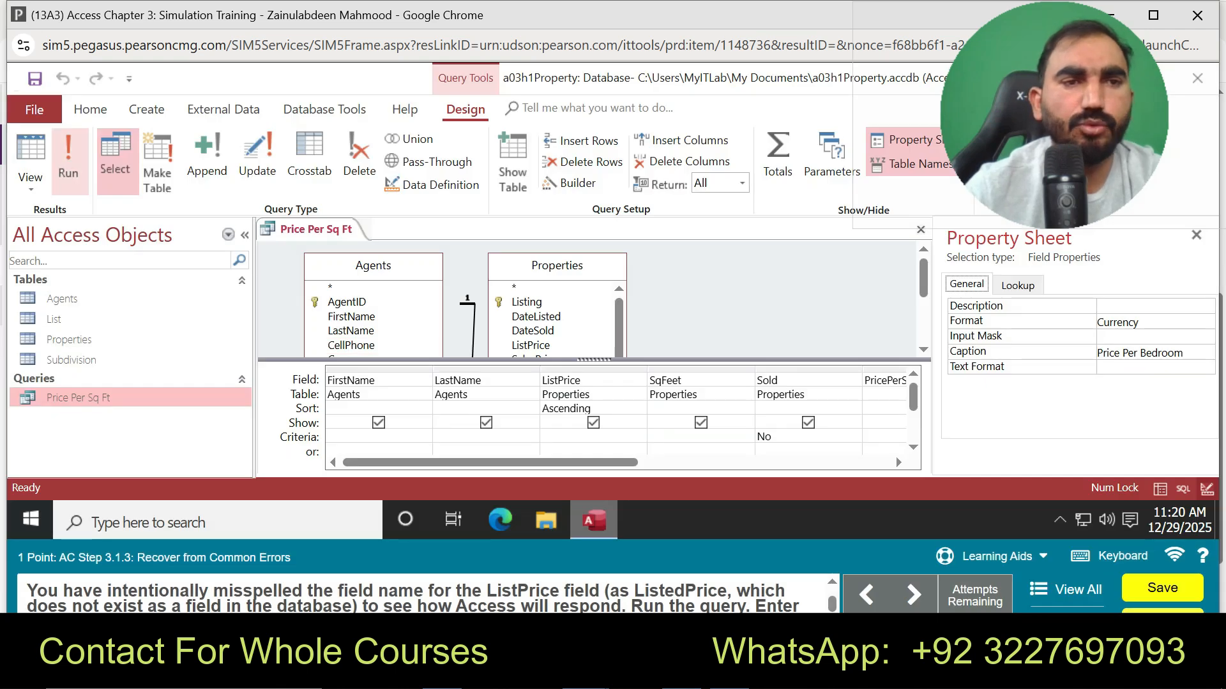
- Run the Price Per Sq Ft query, entering 100000 for the ListedPrice parameter
{"action": "left_click", "coordinate": [68, 160]}
{"action": "type", "text": "100000"}
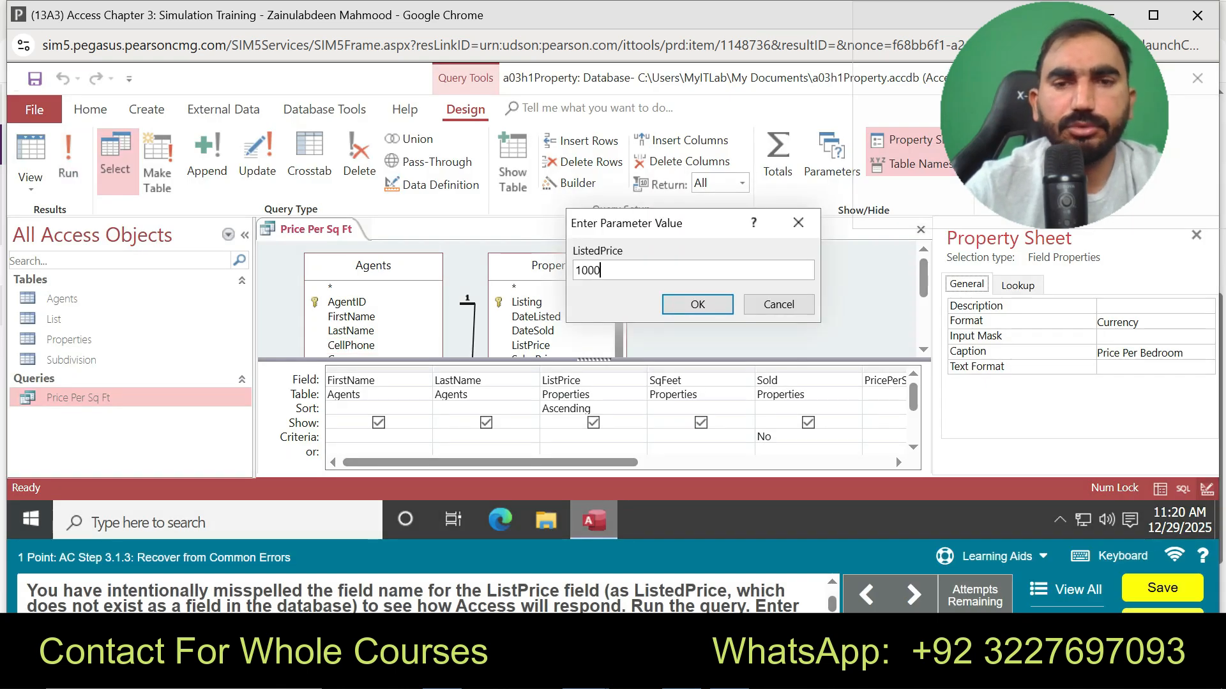
{"action": "key", "text": "Return"}
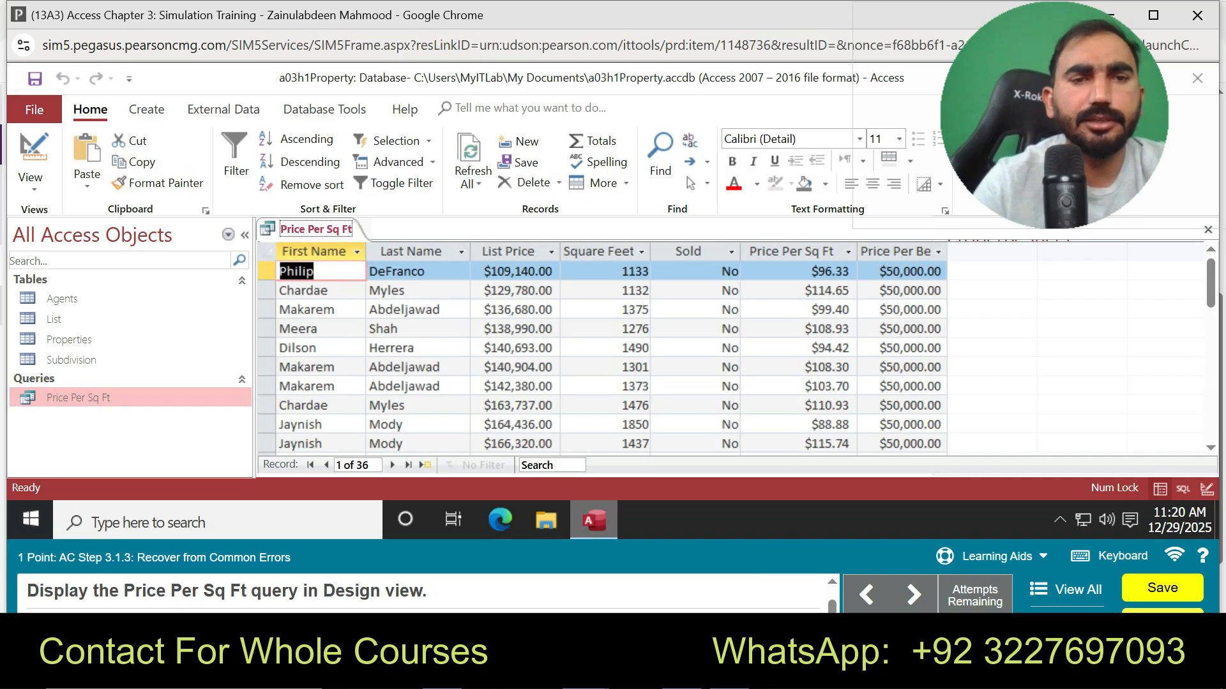
- In Design view, correct the calculated field to PricePerBedroom: [ListPrice]/[Beds] in the Zoom box and run the query
{"action": "right_click", "coordinate": [323, 229]}
{"action": "left_click", "coordinate": [385, 313]}
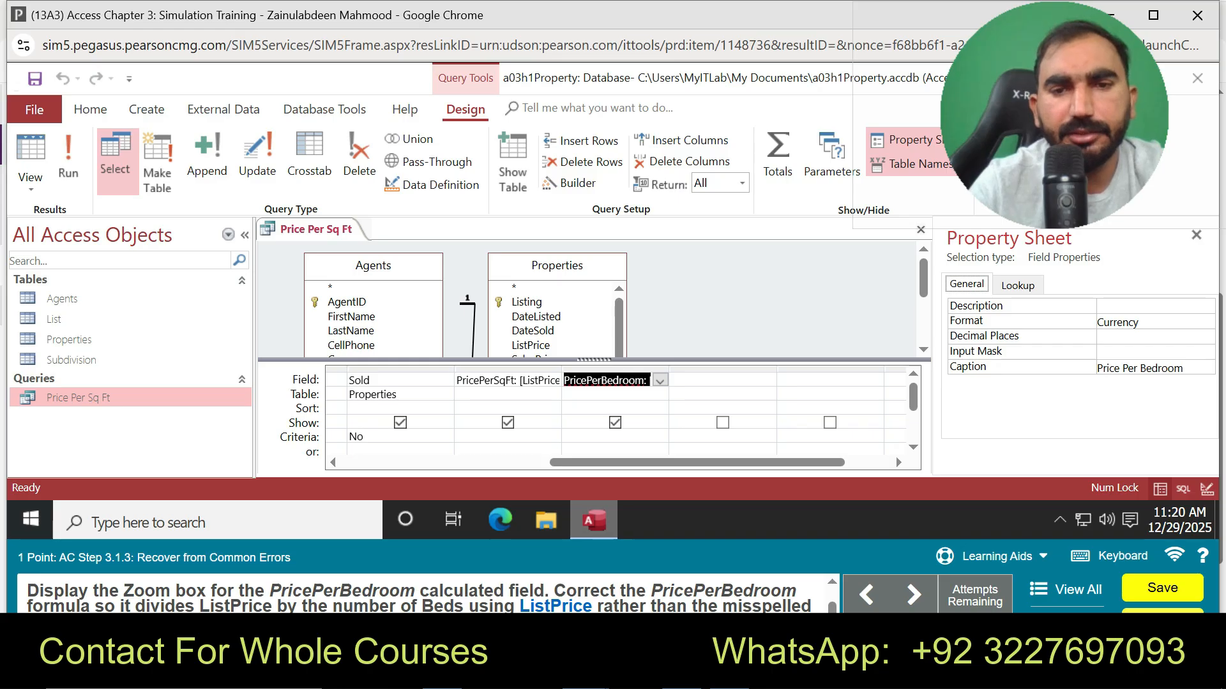
{"action": "right_click", "coordinate": [659, 382]}
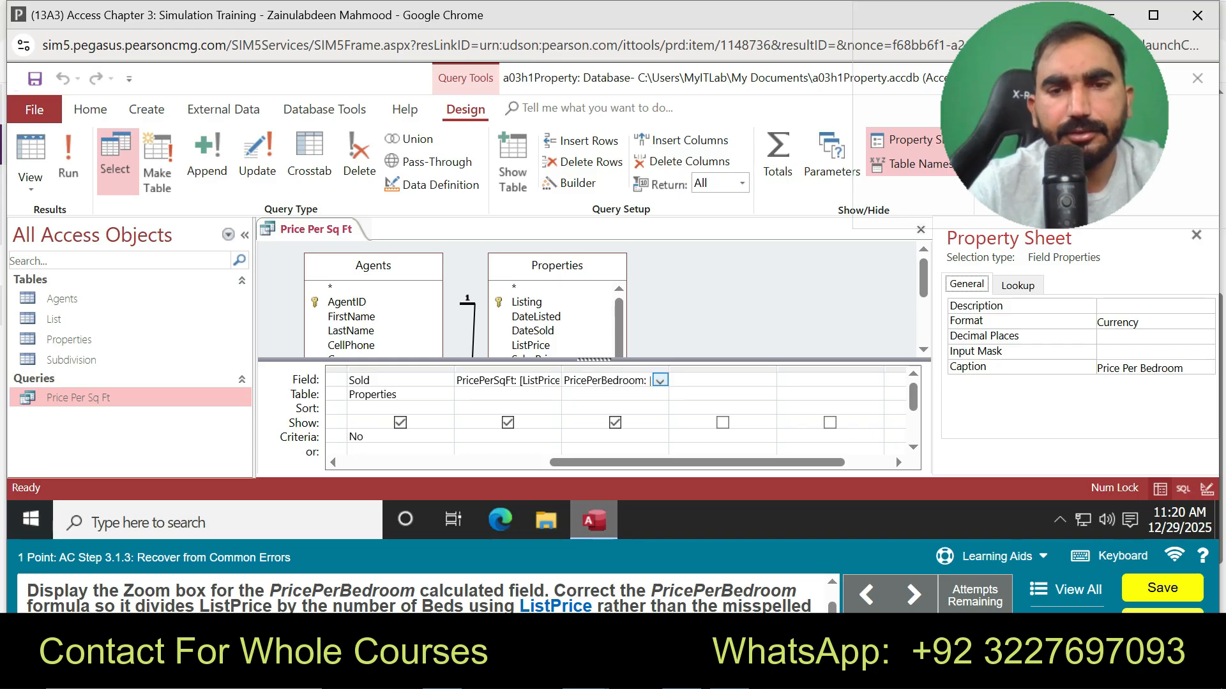
{"action": "left_click", "coordinate": [708, 545]}
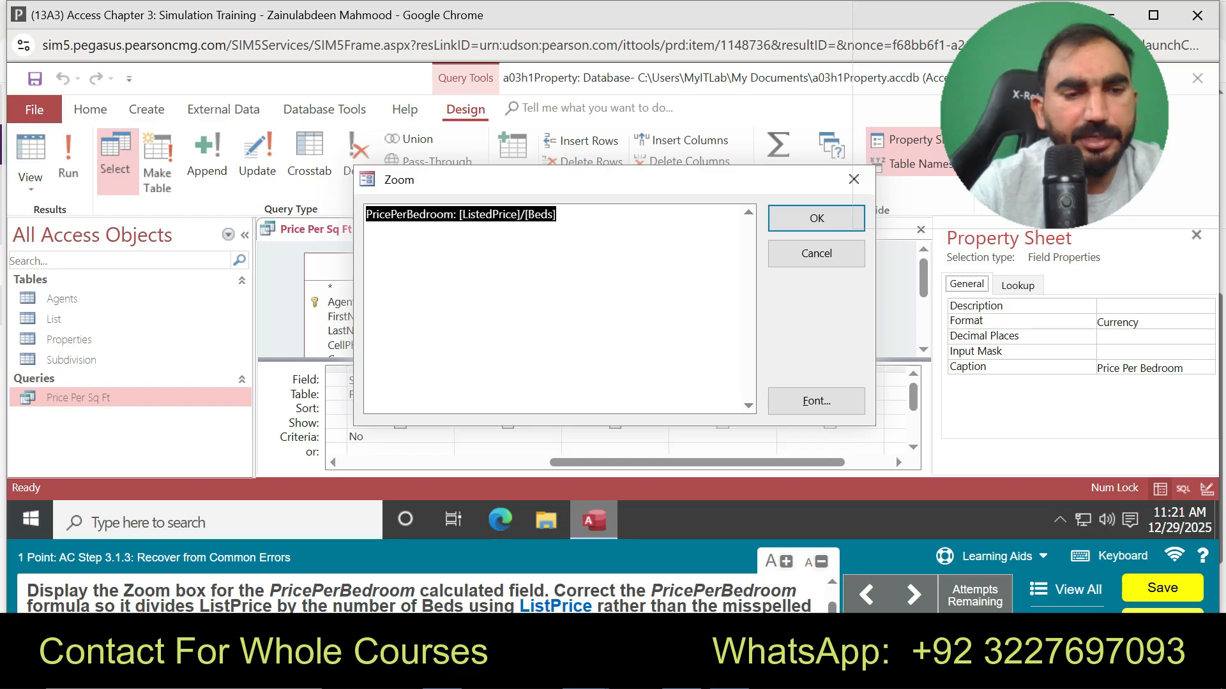
{"action": "left_click", "coordinate": [485, 216]}
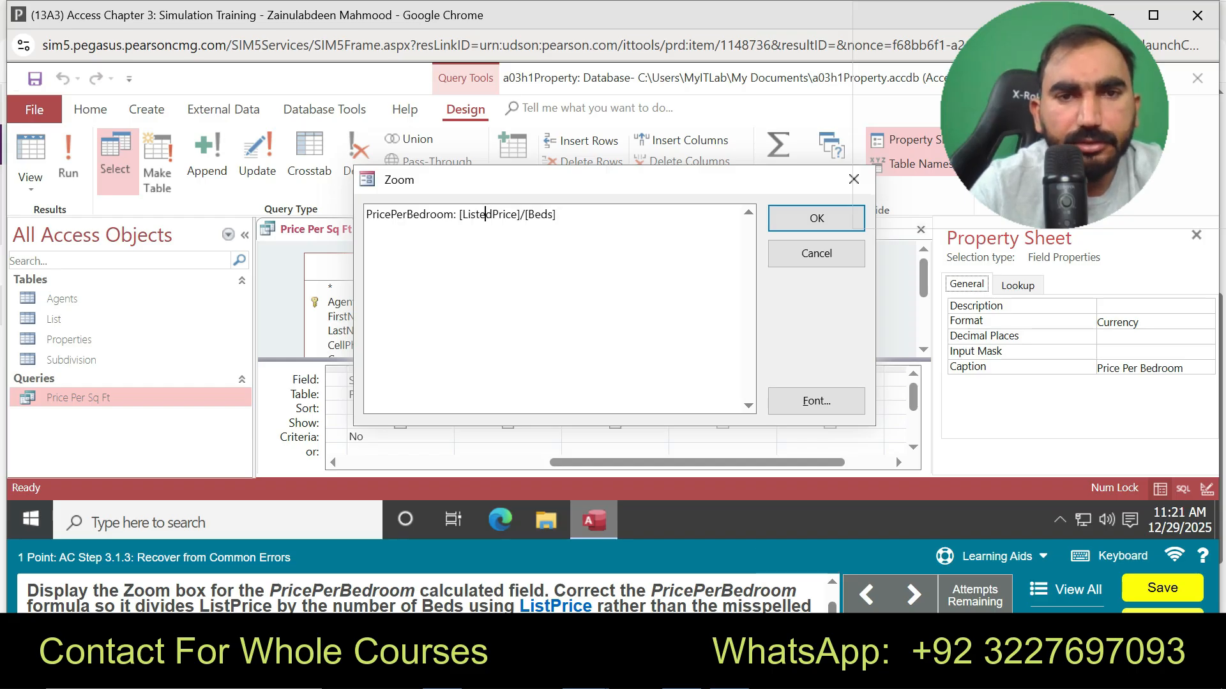
{"action": "key", "text": "Delete"}
{"action": "key", "text": "BackSpace"}
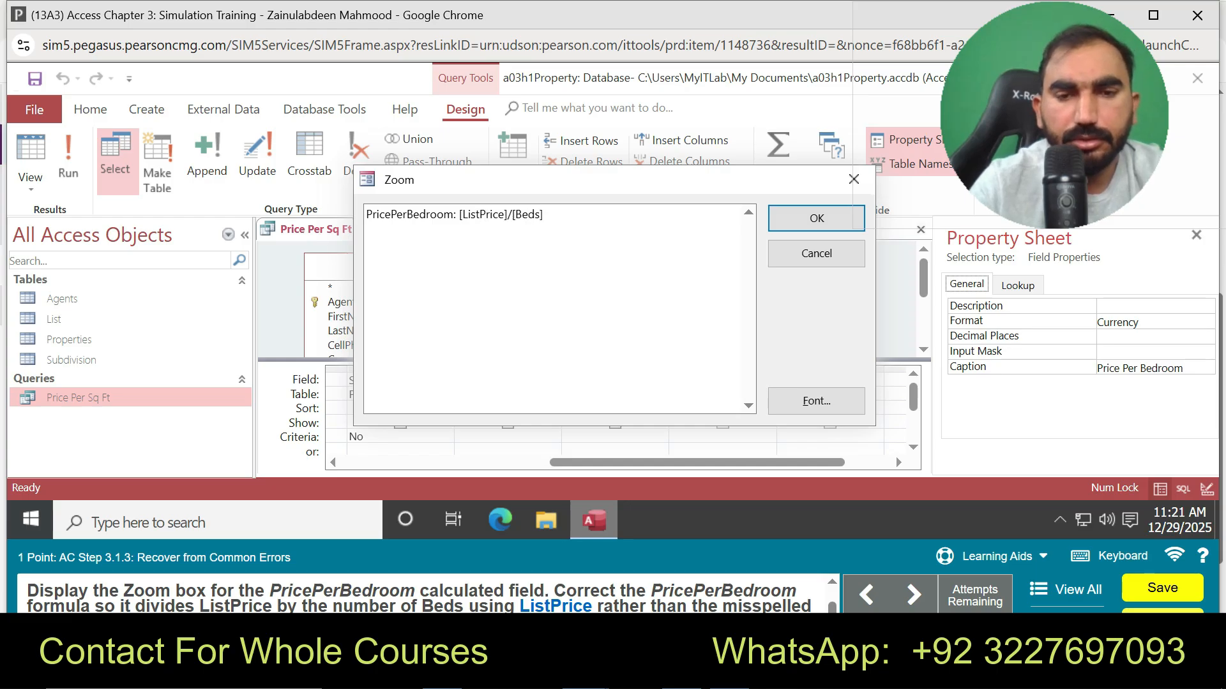
{"action": "left_click", "coordinate": [817, 218]}
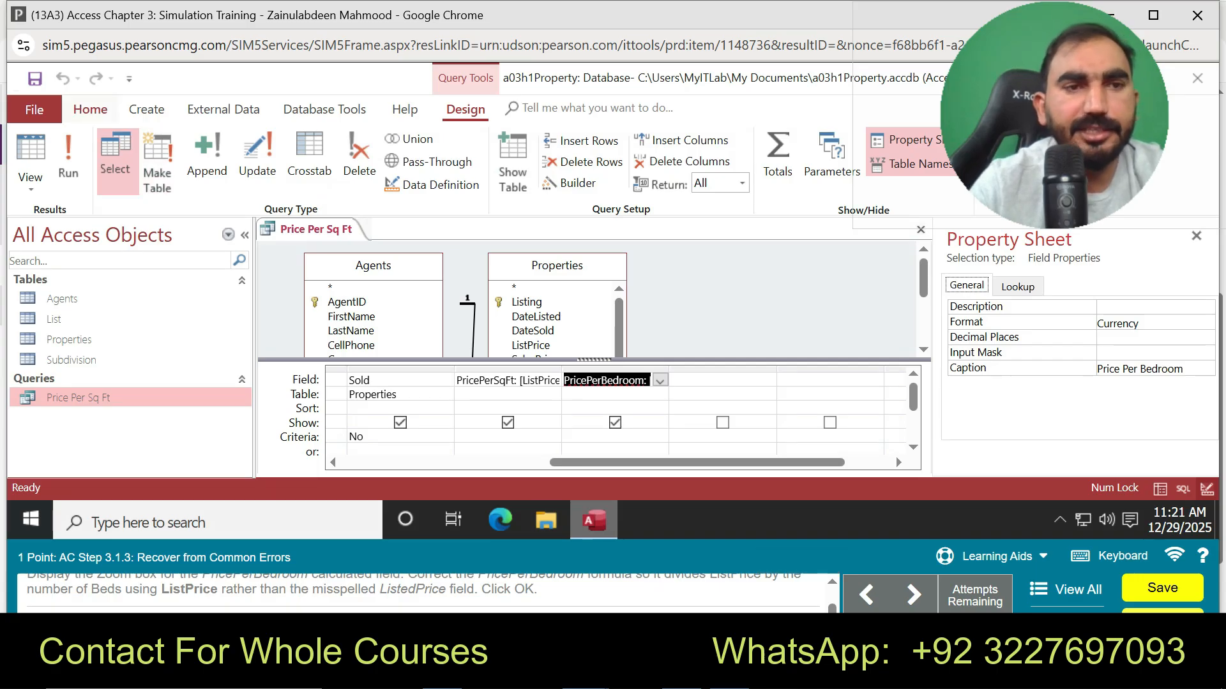
{"action": "left_click", "coordinate": [68, 160]}
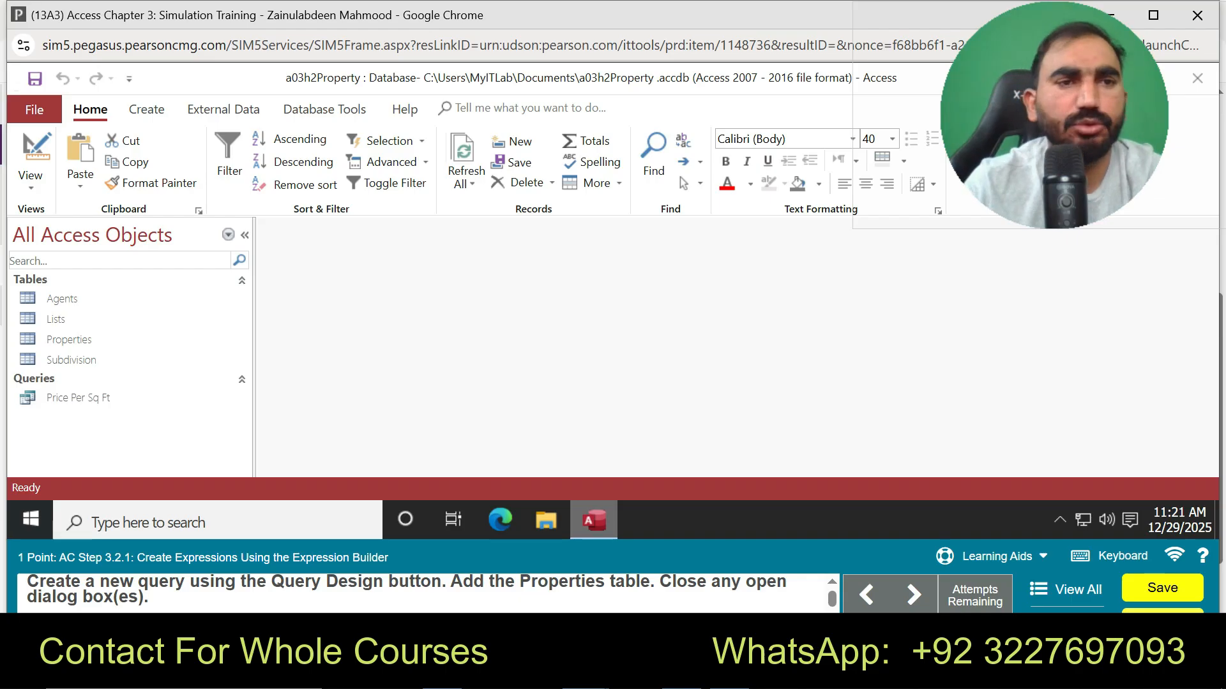
- Create a new query in Query Design, add the Properties table and close the Show Table dialog
{"action": "left_click", "coordinate": [146, 109]}
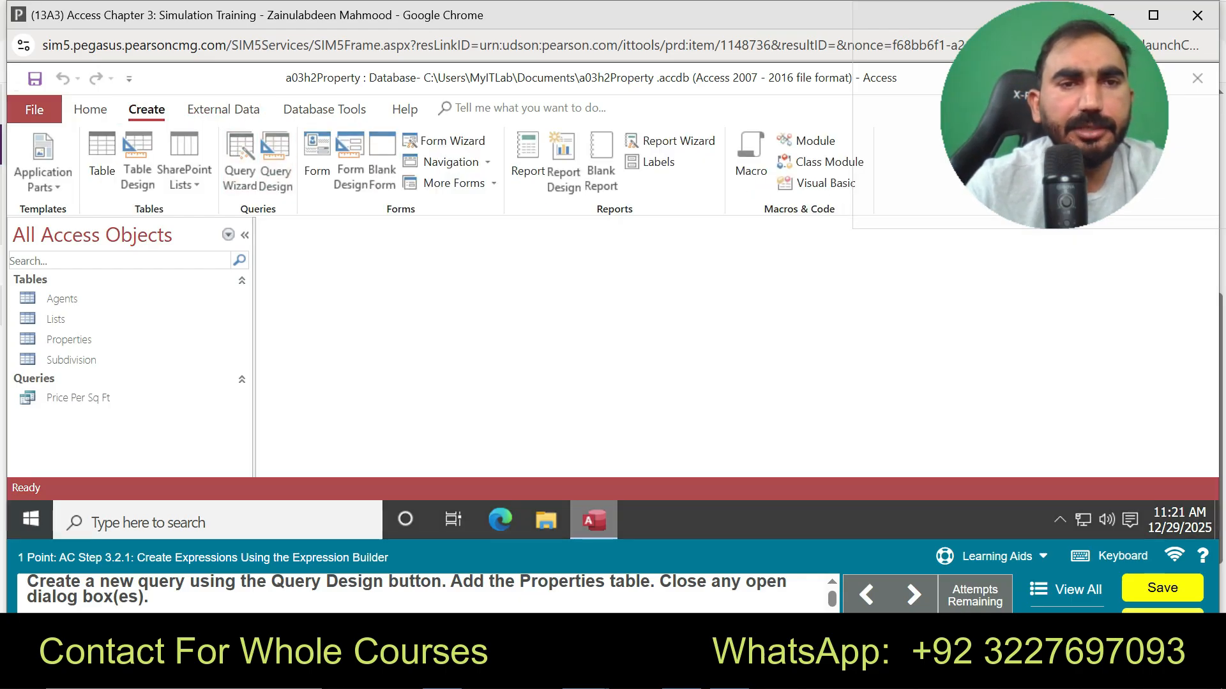
{"action": "left_click", "coordinate": [275, 162]}
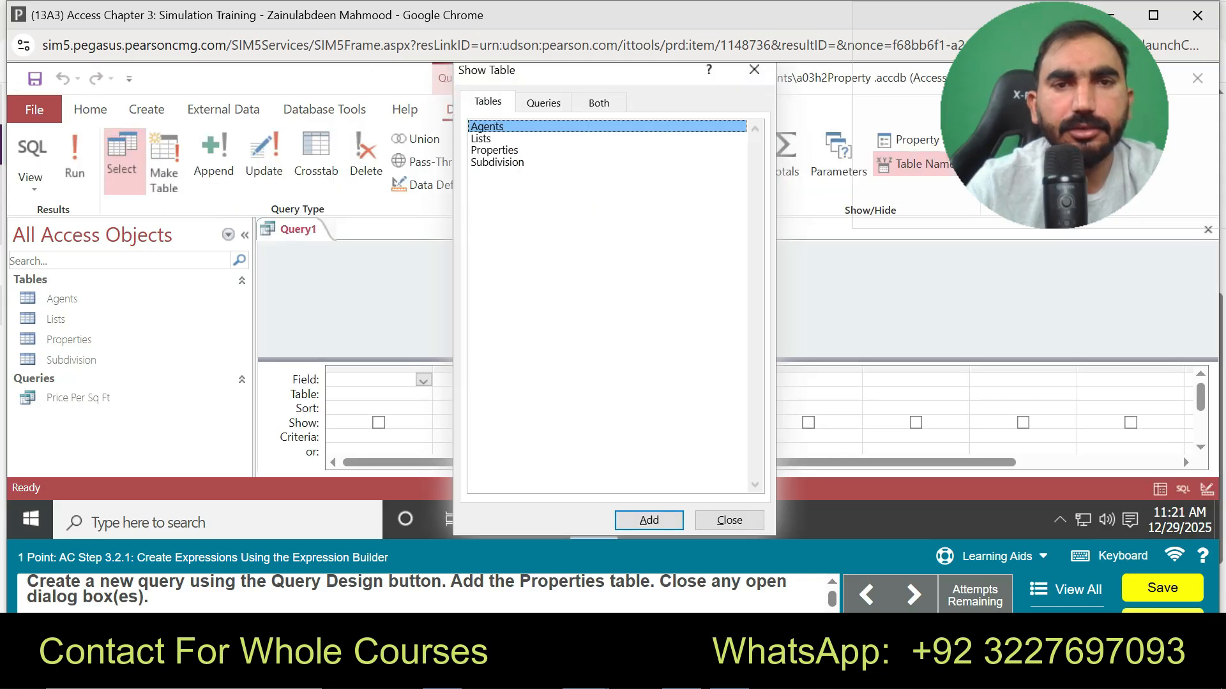
{"action": "left_click", "coordinate": [494, 150]}
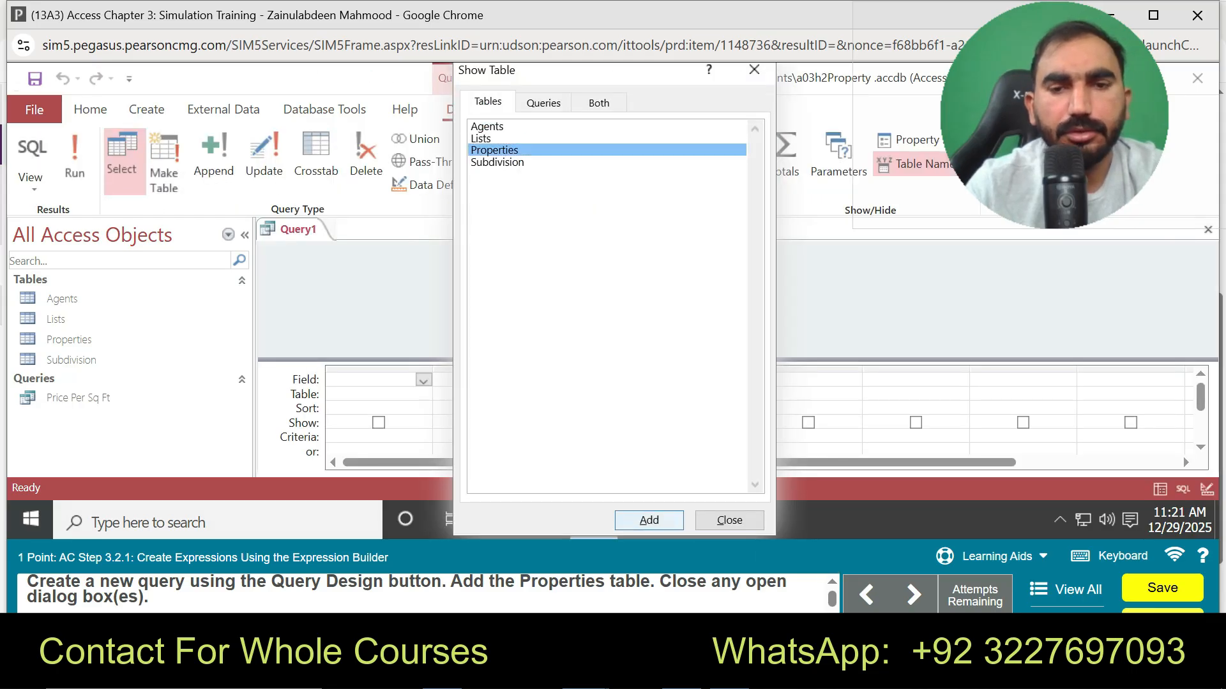
{"action": "left_click", "coordinate": [649, 520]}
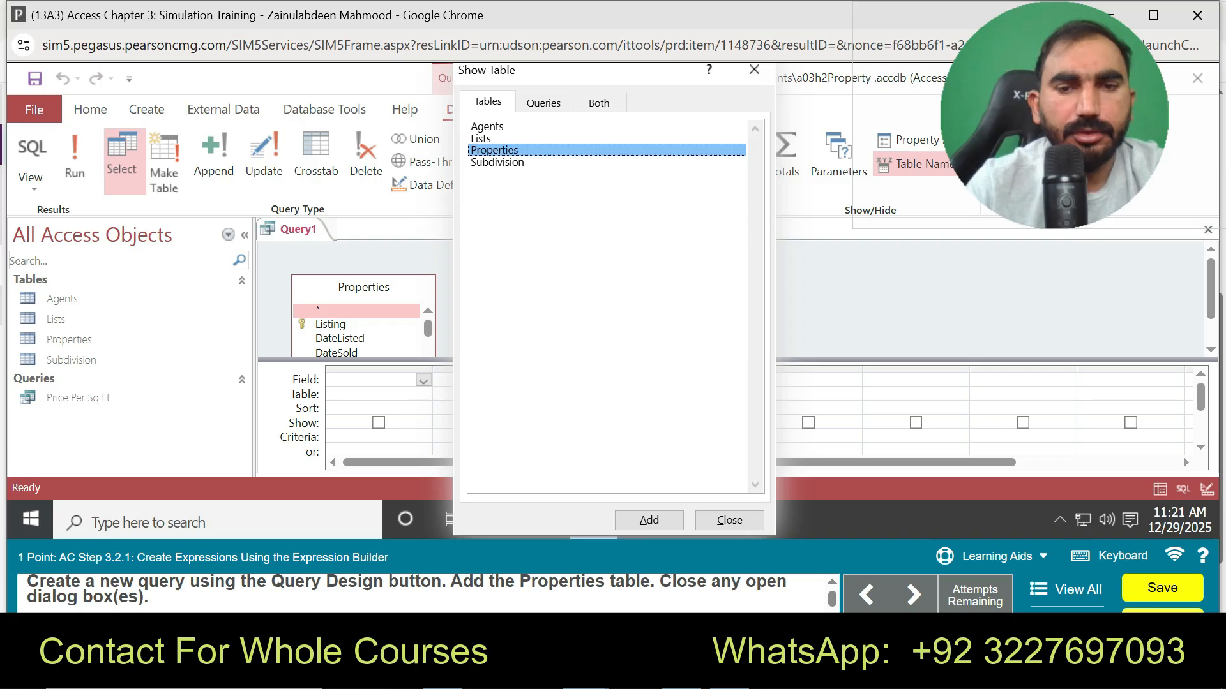
{"action": "left_click", "coordinate": [729, 520]}
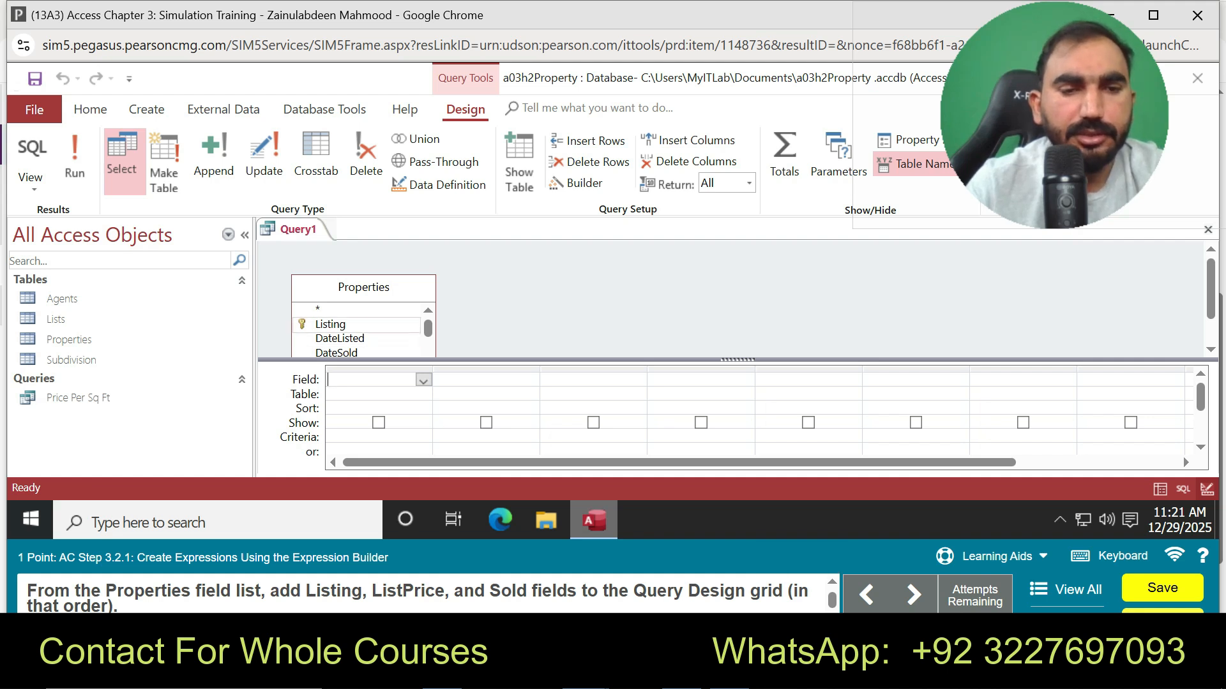
- Add the Listing, ListPrice and Sold fields from the Properties table to the query design grid
{"action": "double_click", "coordinate": [330, 325]}
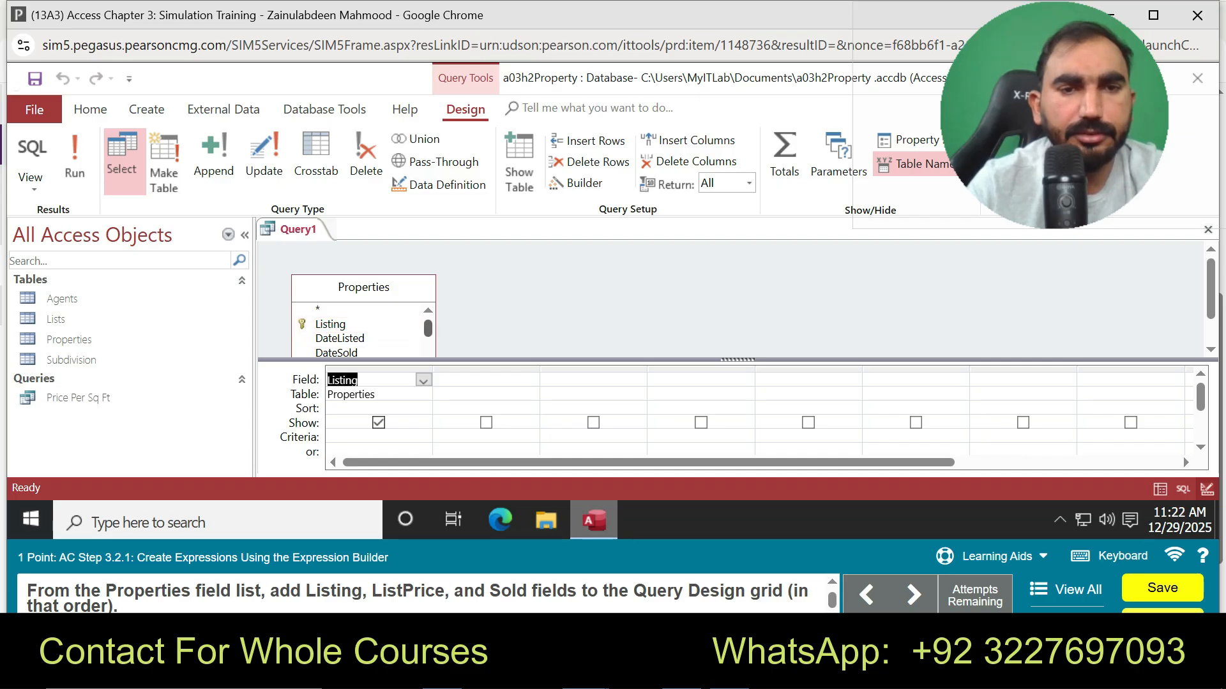
{"action": "left_click_drag", "start_coordinate": [428, 328], "coordinate": [427, 335]}
{"action": "double_click", "coordinate": [334, 333]}
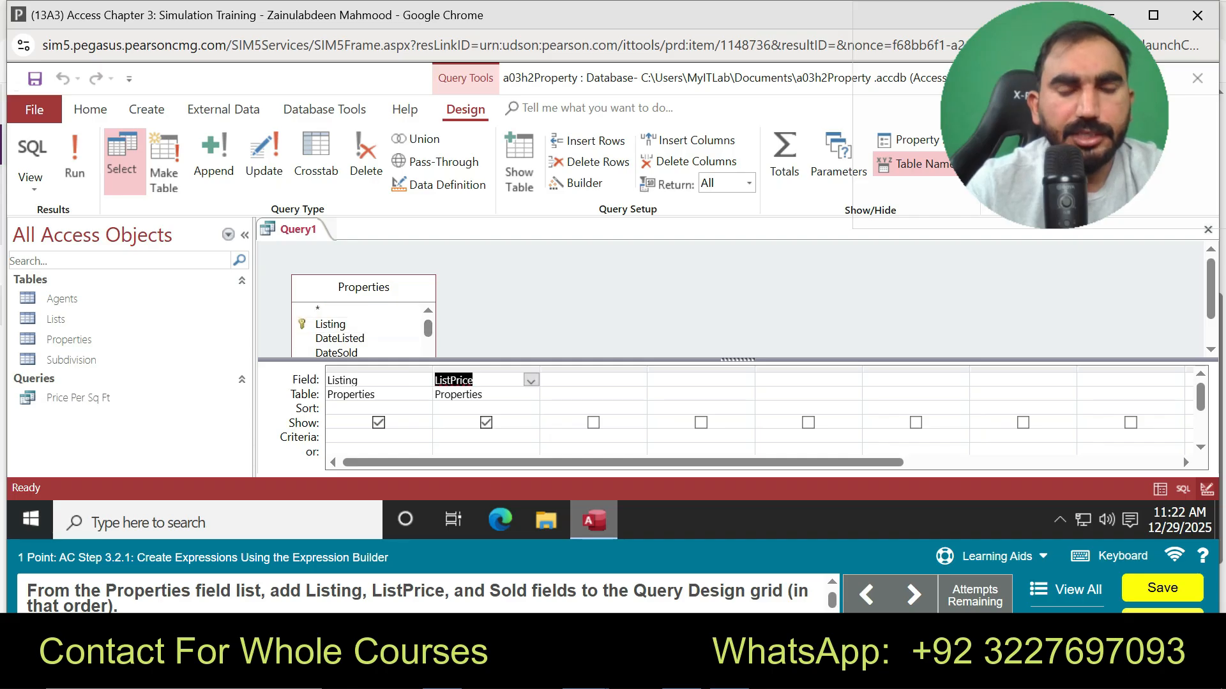
{"action": "left_click_drag", "start_coordinate": [427, 329], "coordinate": [428, 359]}
{"action": "double_click", "coordinate": [332, 327]}
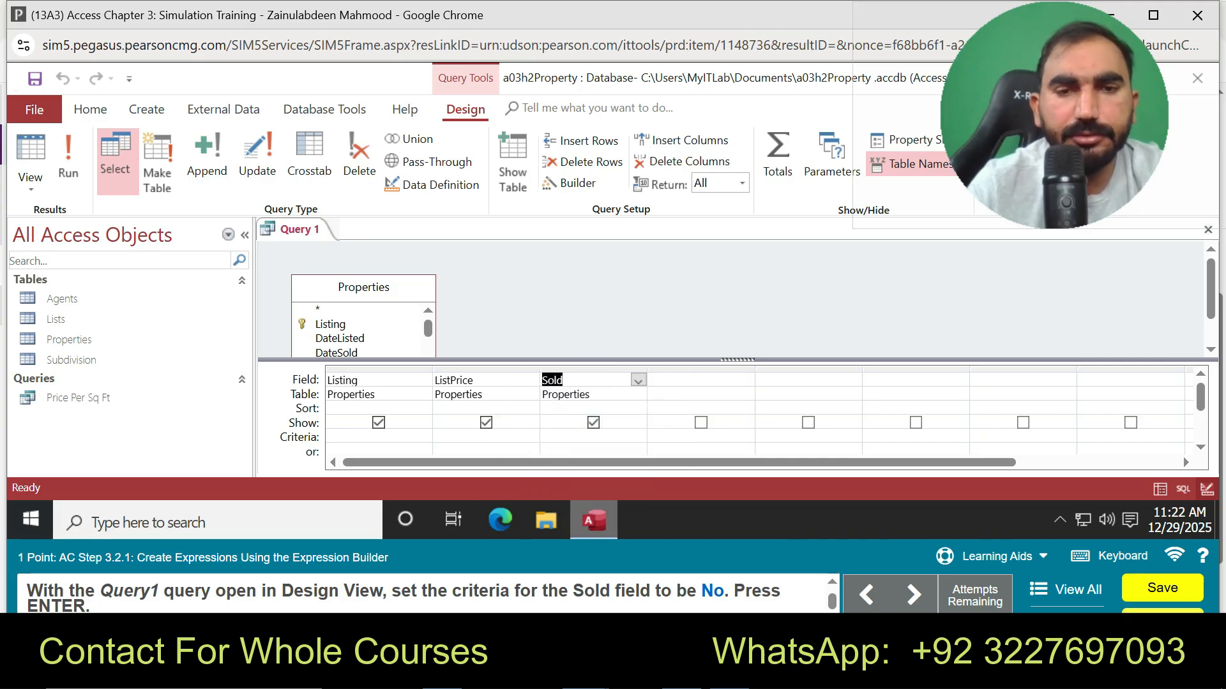
- Enter "No as the Sold field's criterion and move on to the Calculate a Loan Payment with the PMT Function task
{"action": "left_click", "coordinate": [578, 449]}
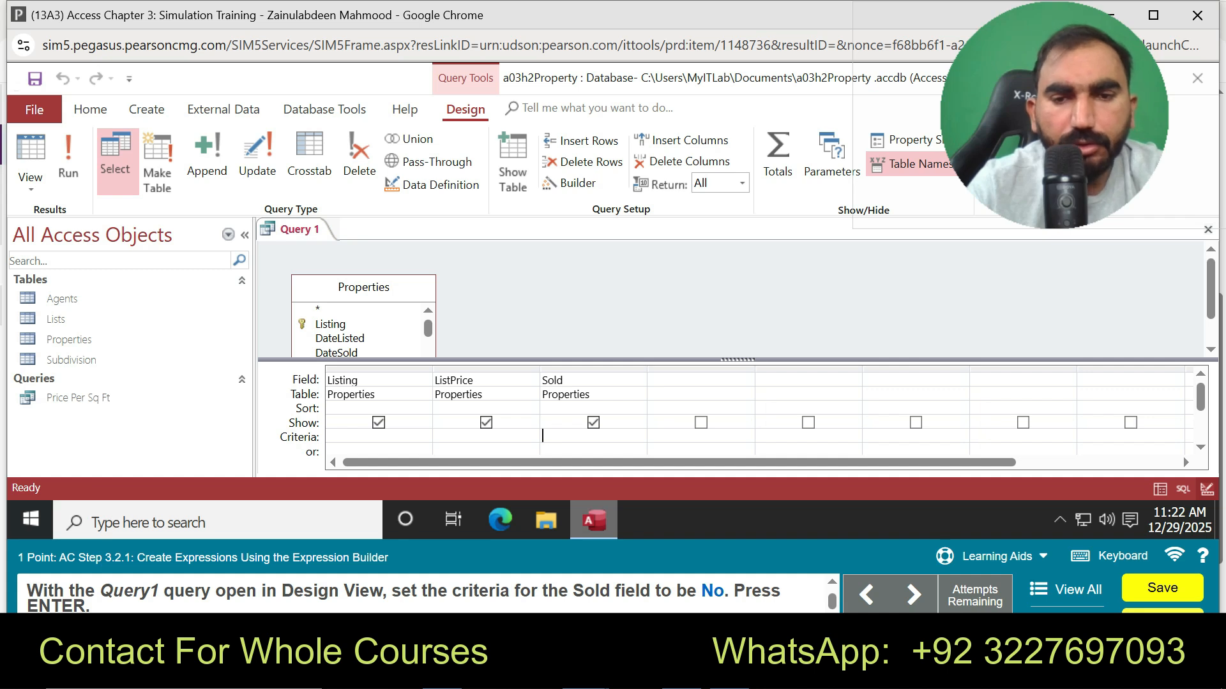
{"action": "left_click", "coordinate": [577, 436]}
{"action": "type", "text": "\"No"}
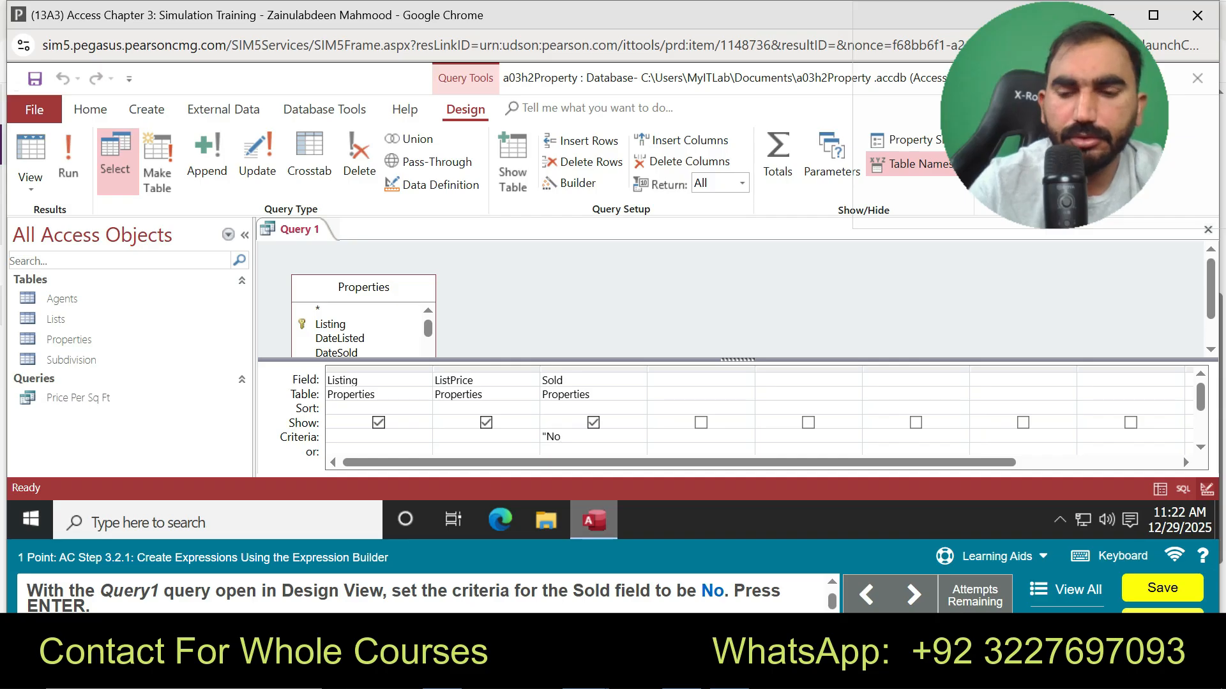
{"action": "left_click", "coordinate": [914, 594]}
{"action": "left_click", "coordinate": [914, 595]}
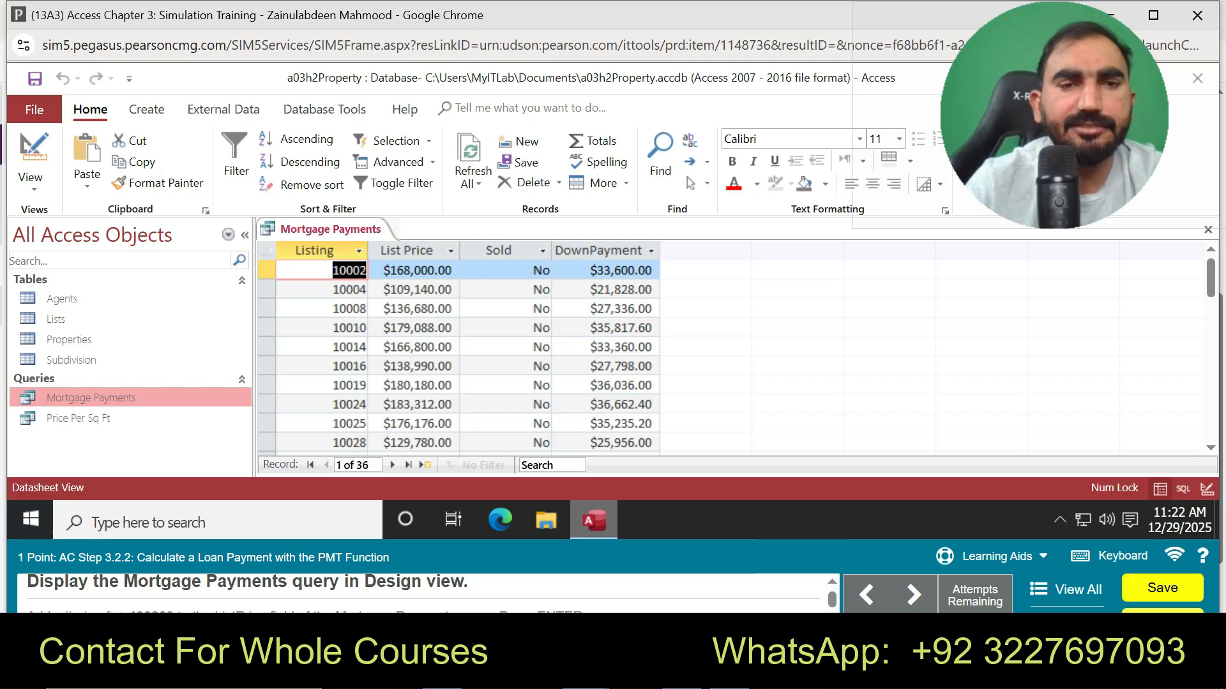
- Display the Mortgage Payments query in Design view and set the ListPrice field's criterion to <=190000
{"action": "right_click", "coordinate": [348, 230]}
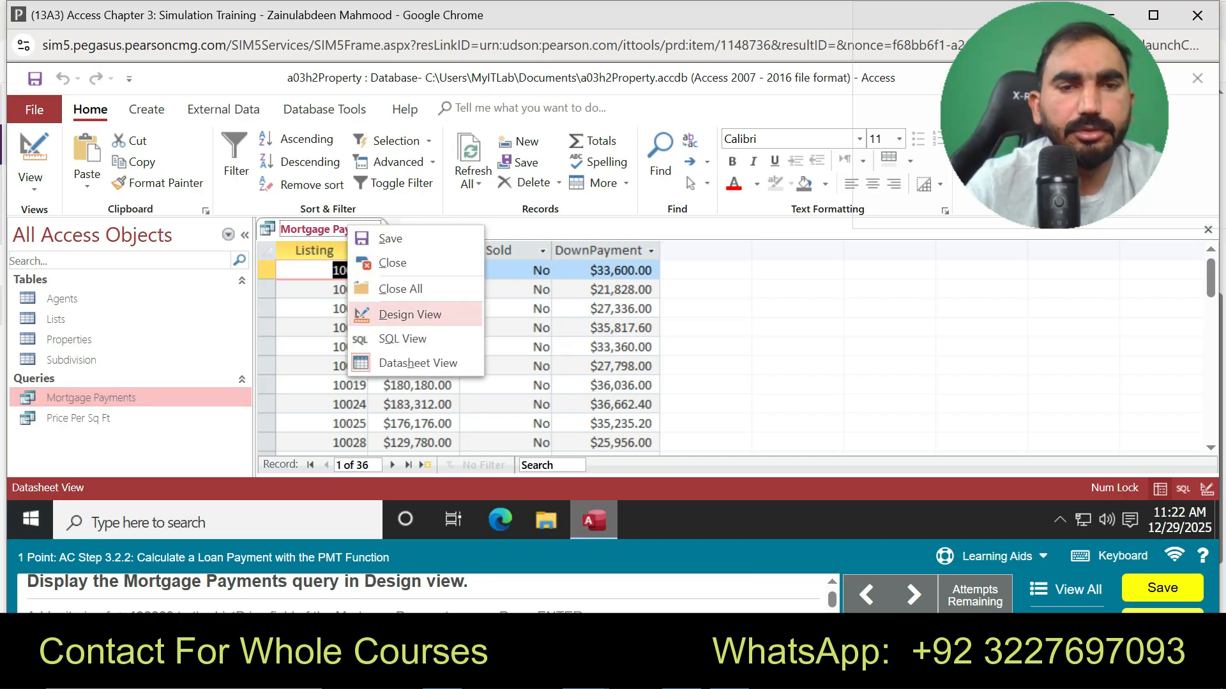
{"action": "left_click", "coordinate": [410, 314]}
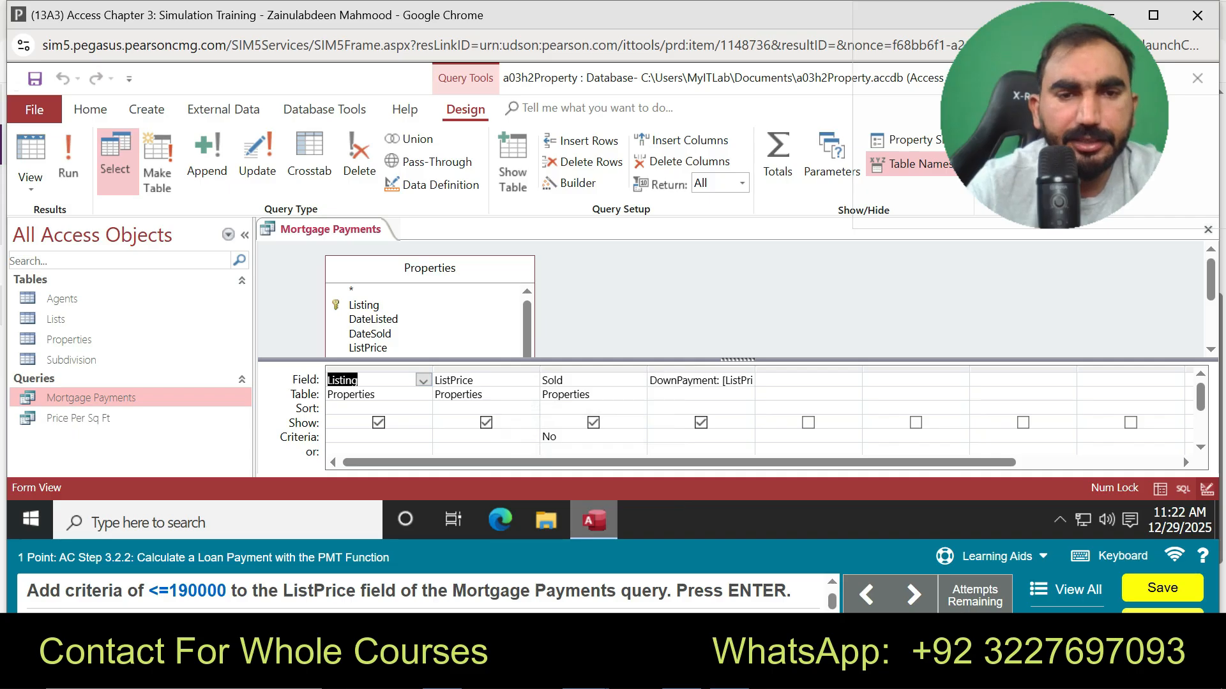
{"action": "left_click", "coordinate": [485, 437]}
{"action": "type", "text": "<"}
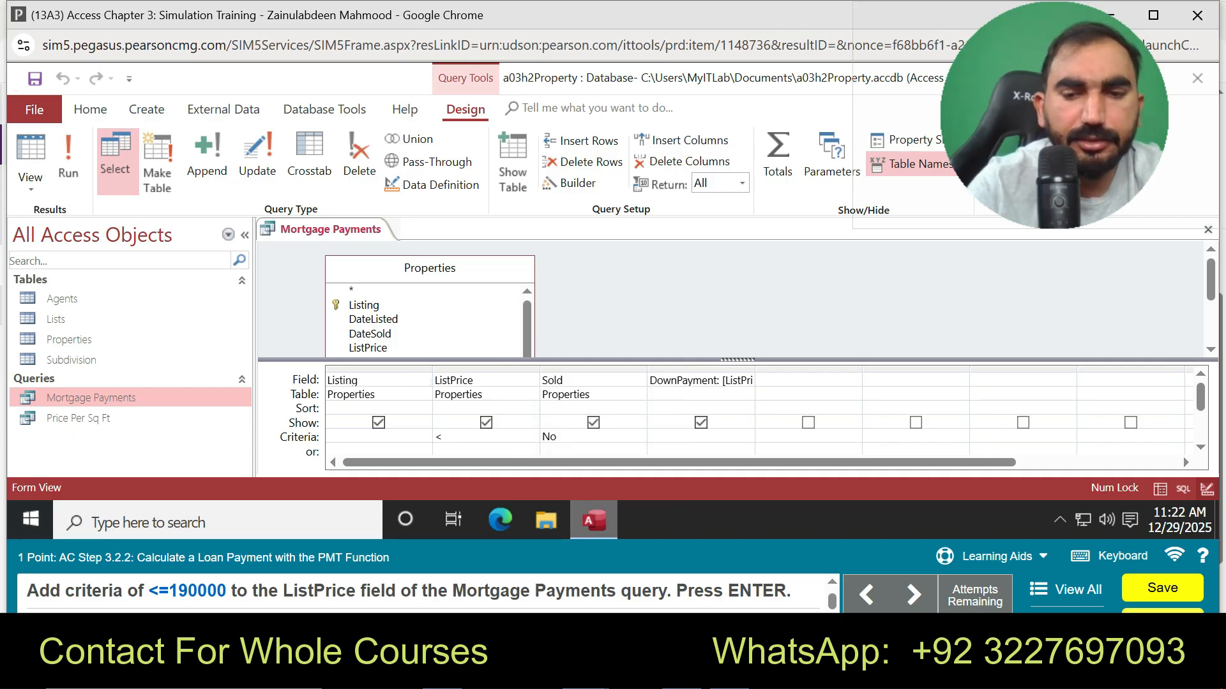
{"action": "key", "text": "BackSpace"}
{"action": "type", "text": "="}
{"action": "key", "text": "BackSpace"}
{"action": "type", "text": "<="}
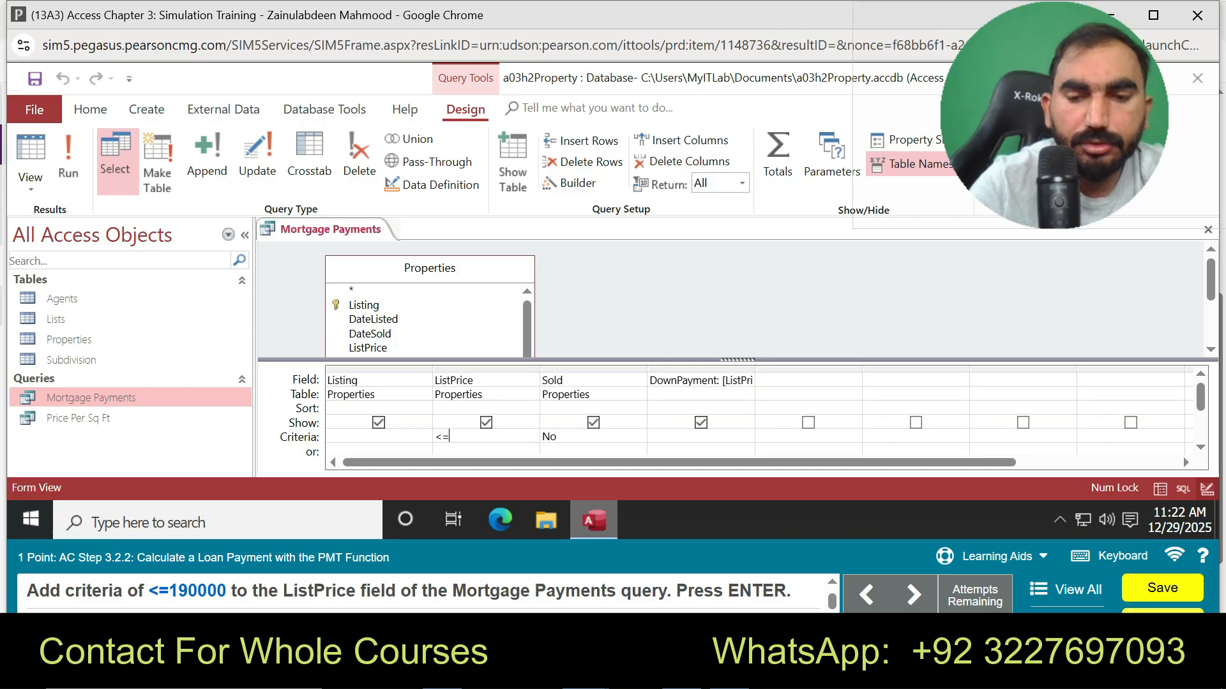
{"action": "type", "text": "90000"}
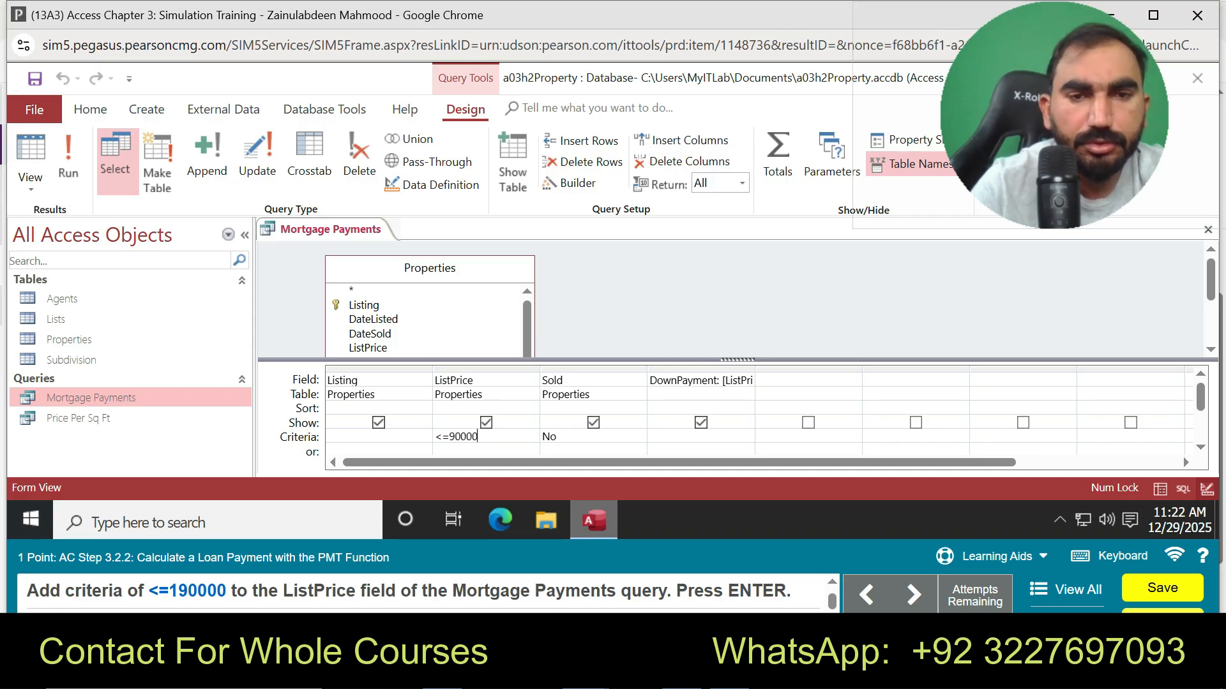
{"action": "type", "text": "1"}
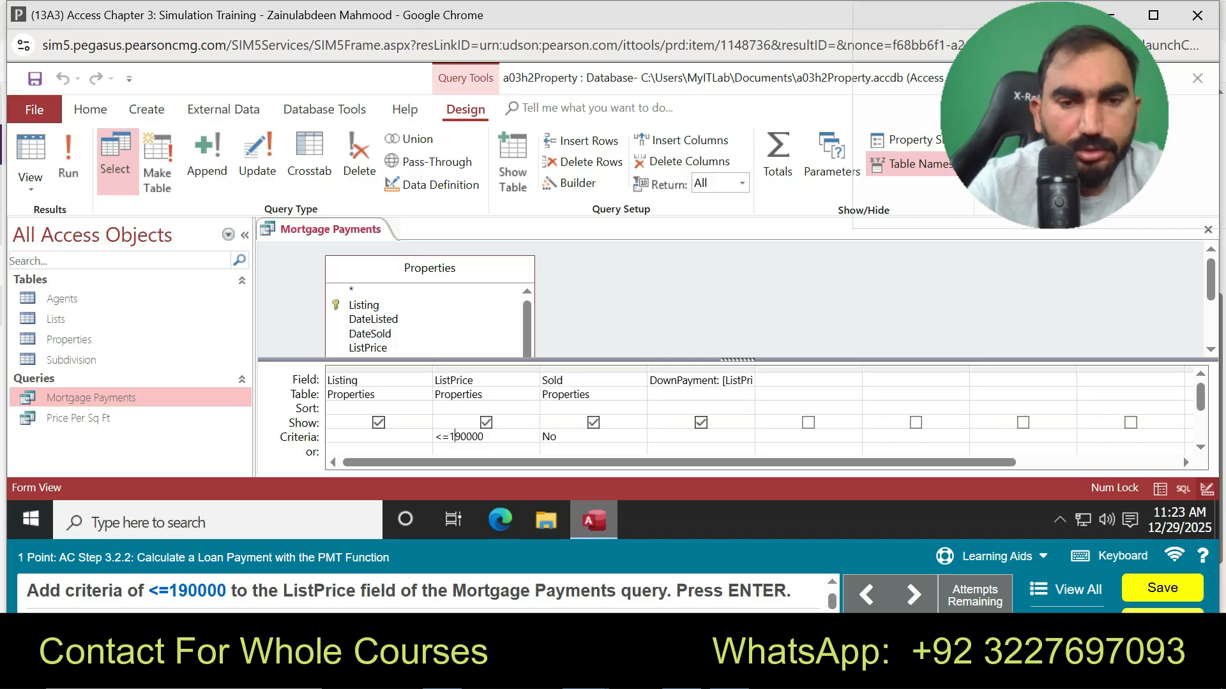
{"action": "key", "text": "Return"}
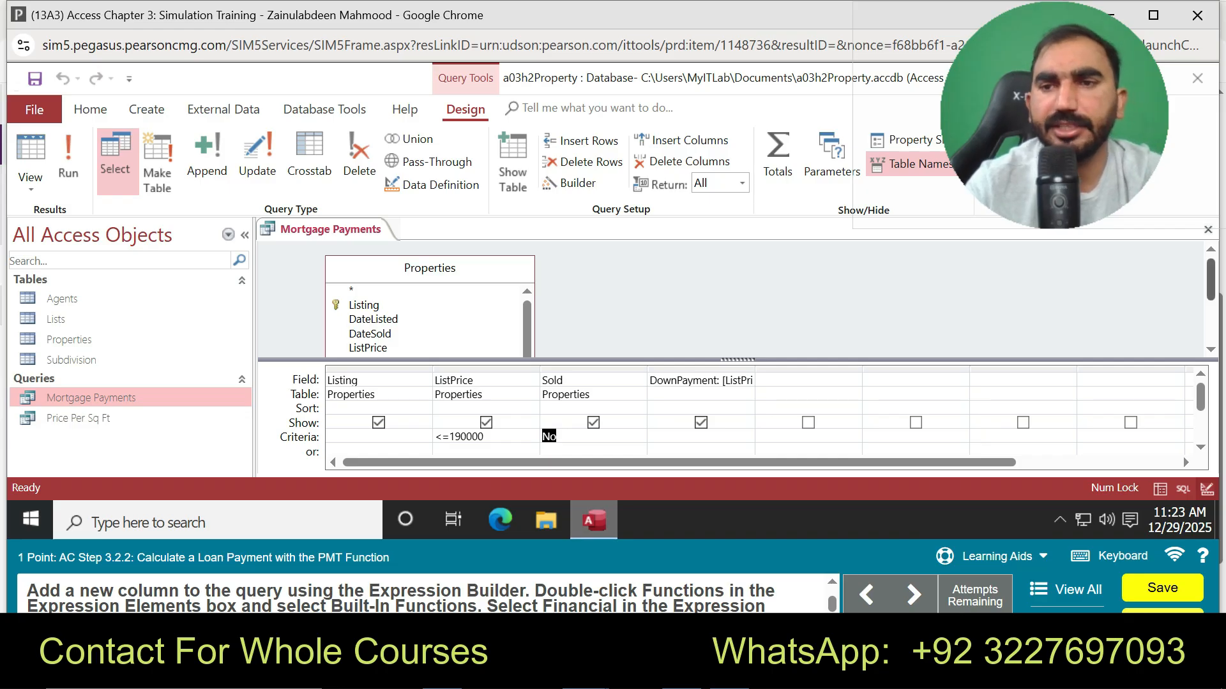
- Turn on Practice mode for the instruction about adding a column with the Expression Builder
{"action": "left_click_drag", "start_coordinate": [1210, 281], "coordinate": [1210, 289]}
{"action": "left_click", "coordinate": [991, 555]}
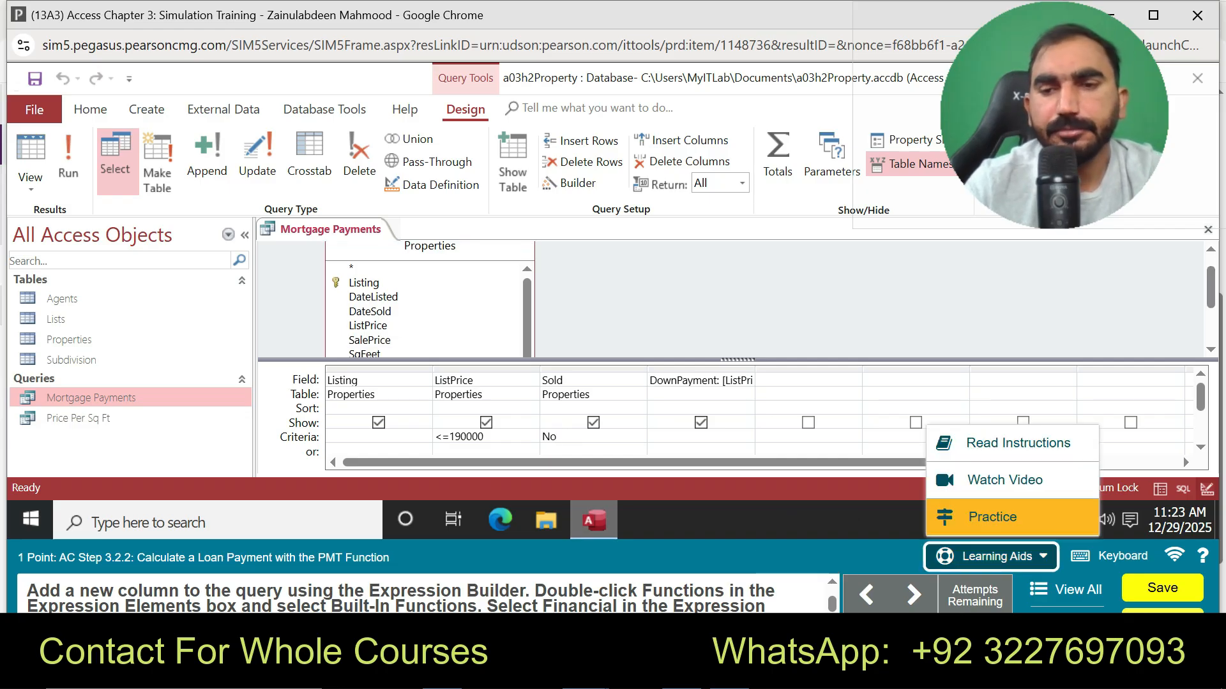
{"action": "left_click", "coordinate": [990, 514]}
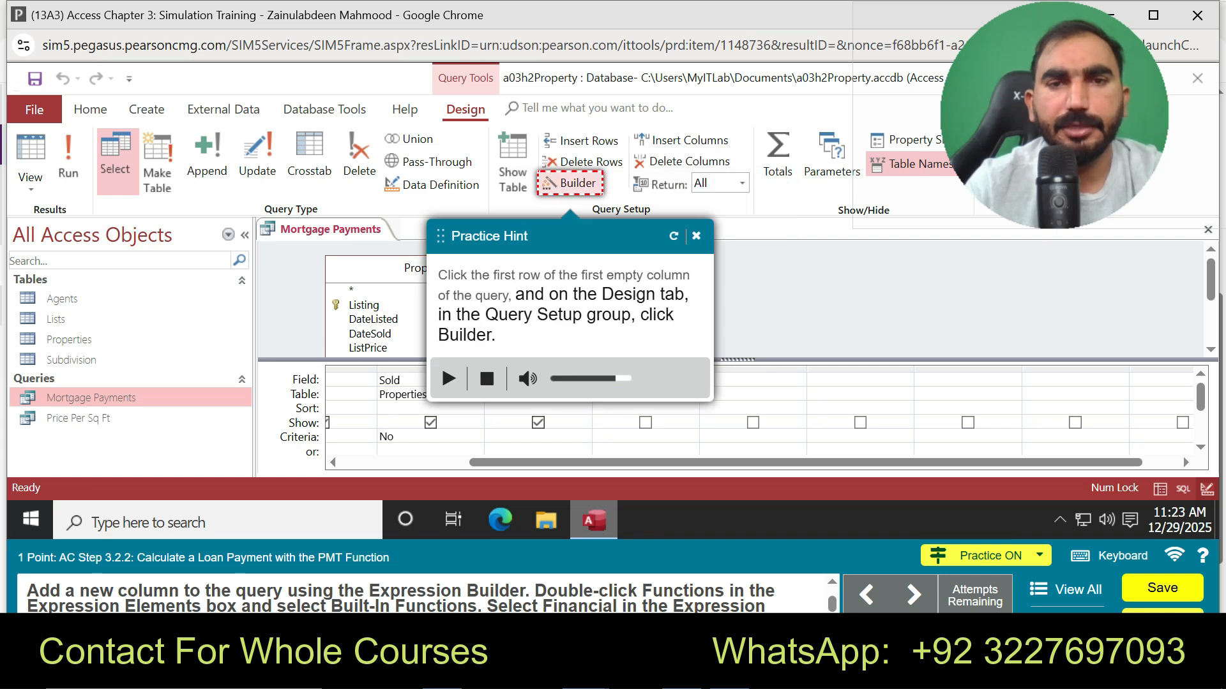
- Try to insert the built-in financial Pmt function into the new query column with the Expression Builder in Practice mode
{"action": "left_click", "coordinate": [570, 183]}
{"action": "left_click", "coordinate": [449, 308]}
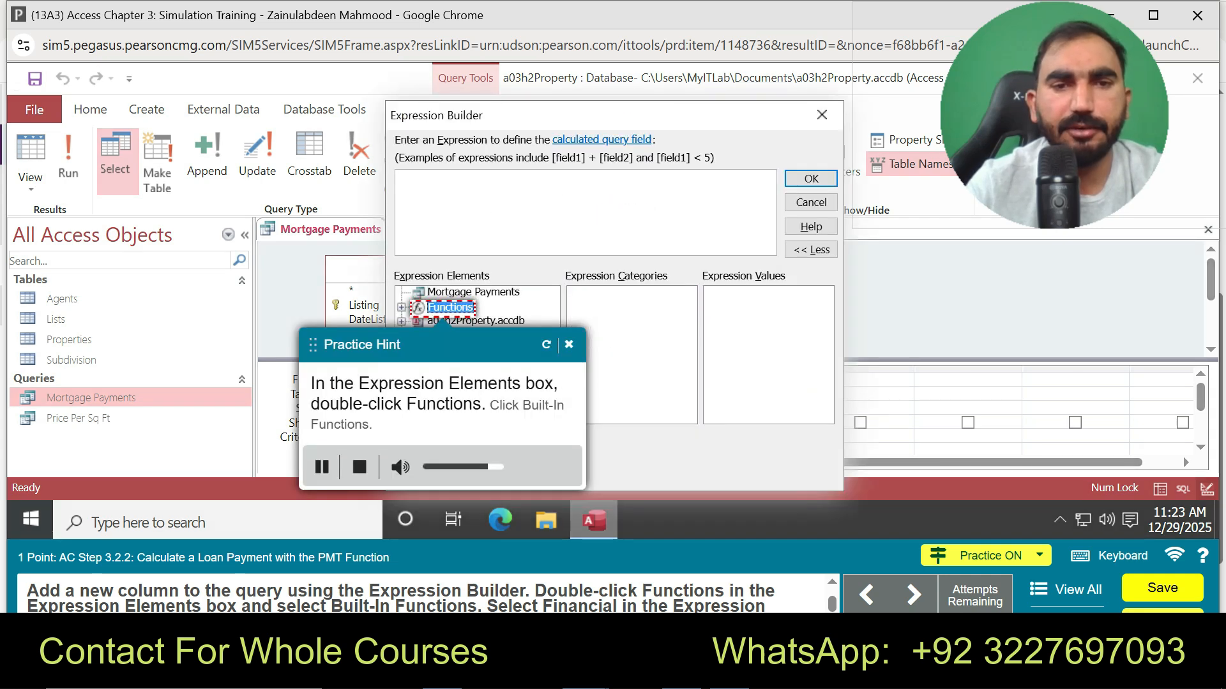
{"action": "double_click", "coordinate": [449, 308]}
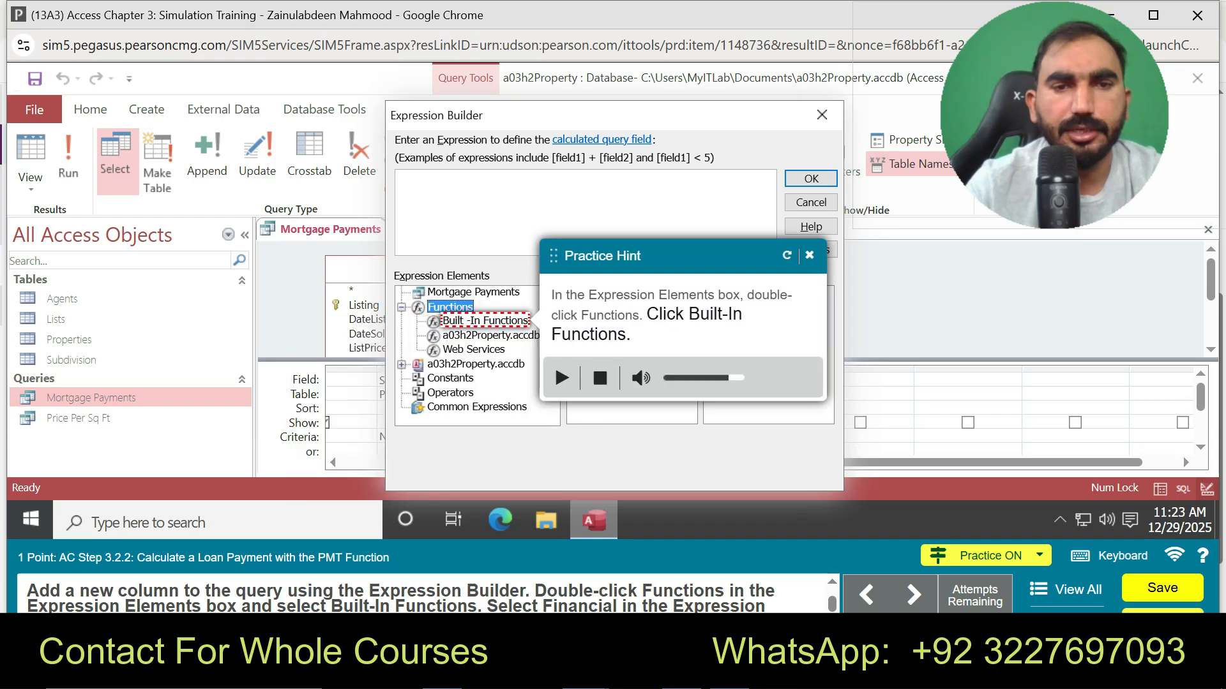
{"action": "left_click", "coordinate": [485, 321]}
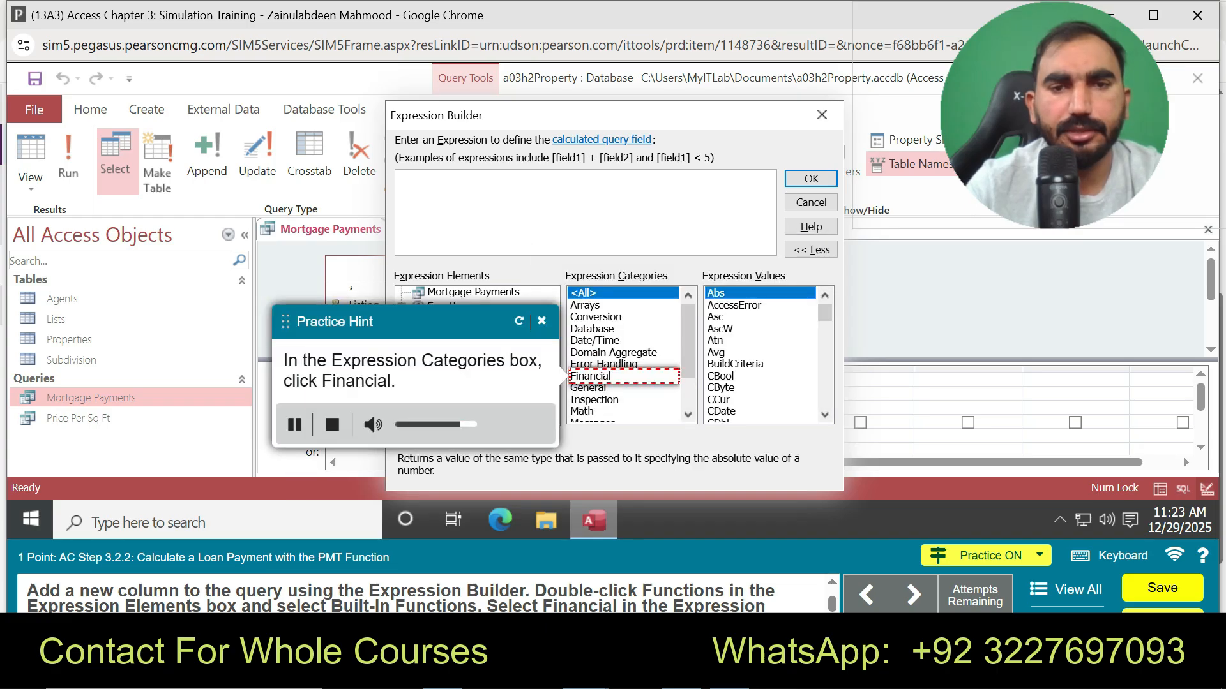
{"action": "double_click", "coordinate": [591, 377]}
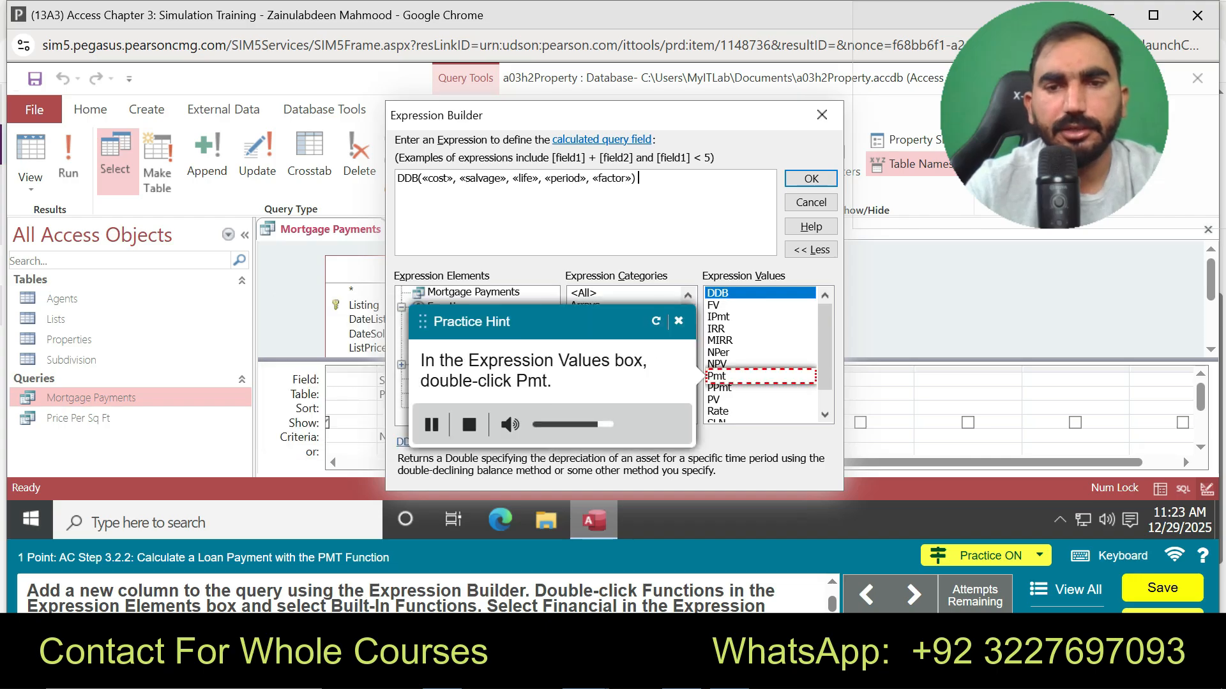
{"action": "double_click", "coordinate": [716, 376]}
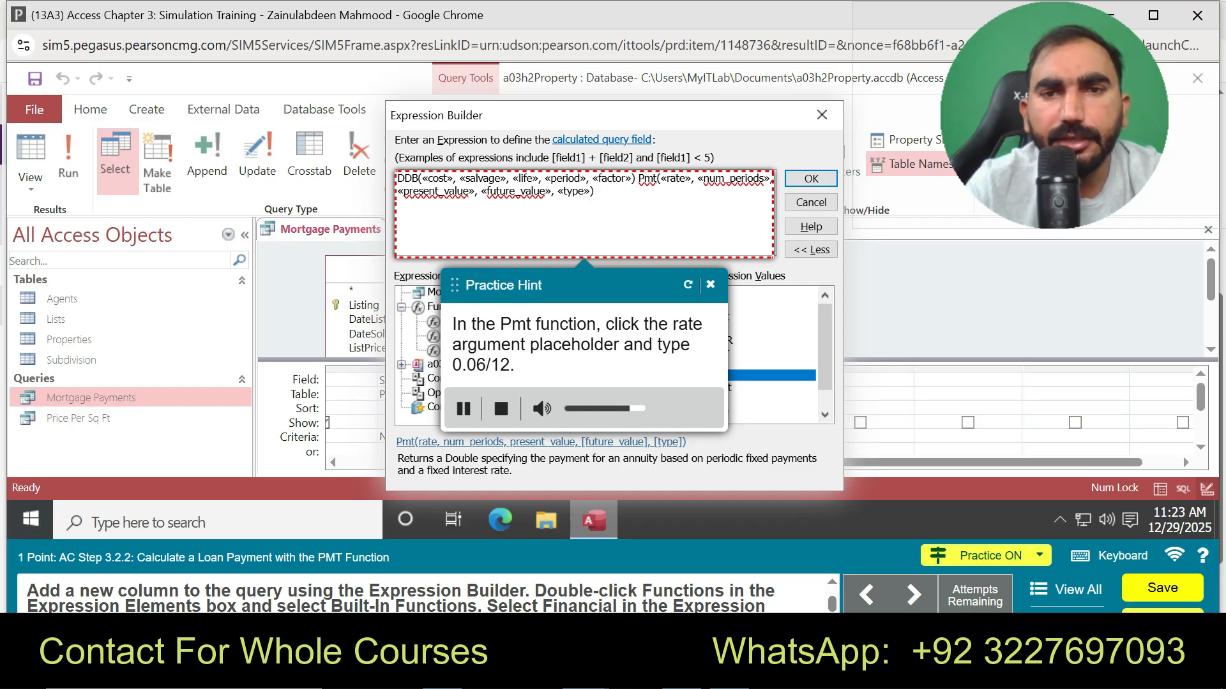
- Replace the text of the Pmt function's rate placeholder with 0.06/12 and close Practice mode
{"action": "left_click", "coordinate": [683, 179]}
{"action": "left_click", "coordinate": [684, 178]}
{"action": "key", "text": "BackSpace"}
{"action": "key", "text": "BackSpace"}
{"action": "key", "text": "BackSpace"}
{"action": "key", "text": "BackSpace"}
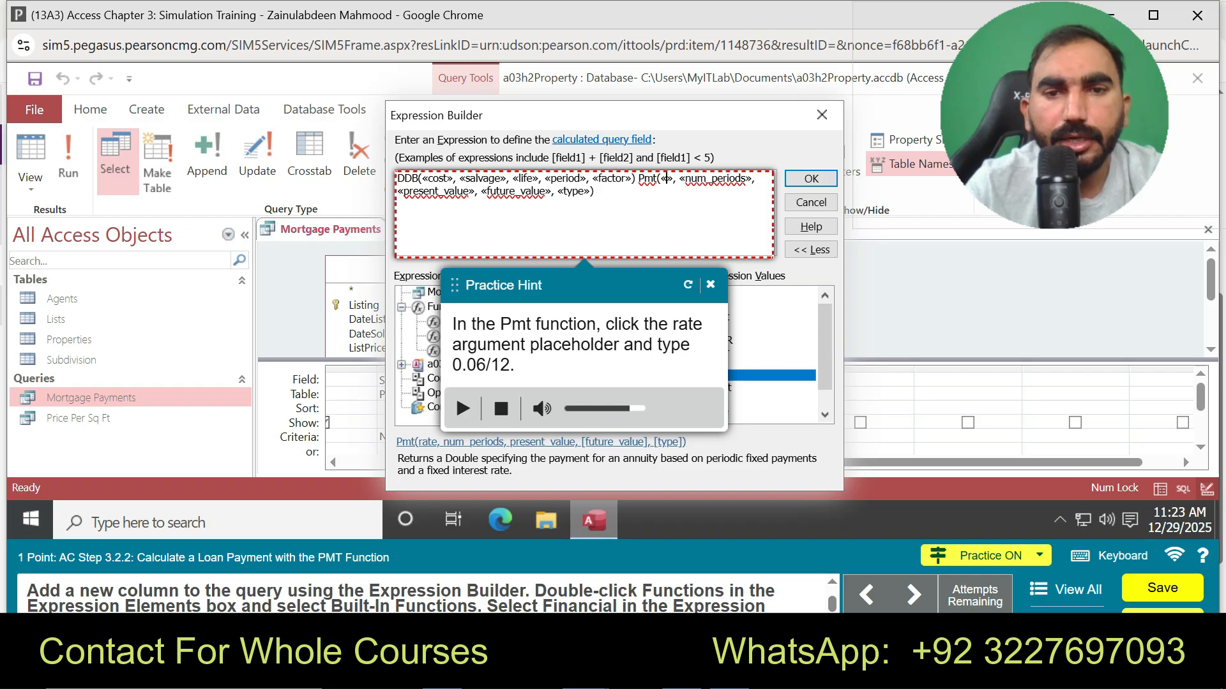
{"action": "type", "text": "0.06"}
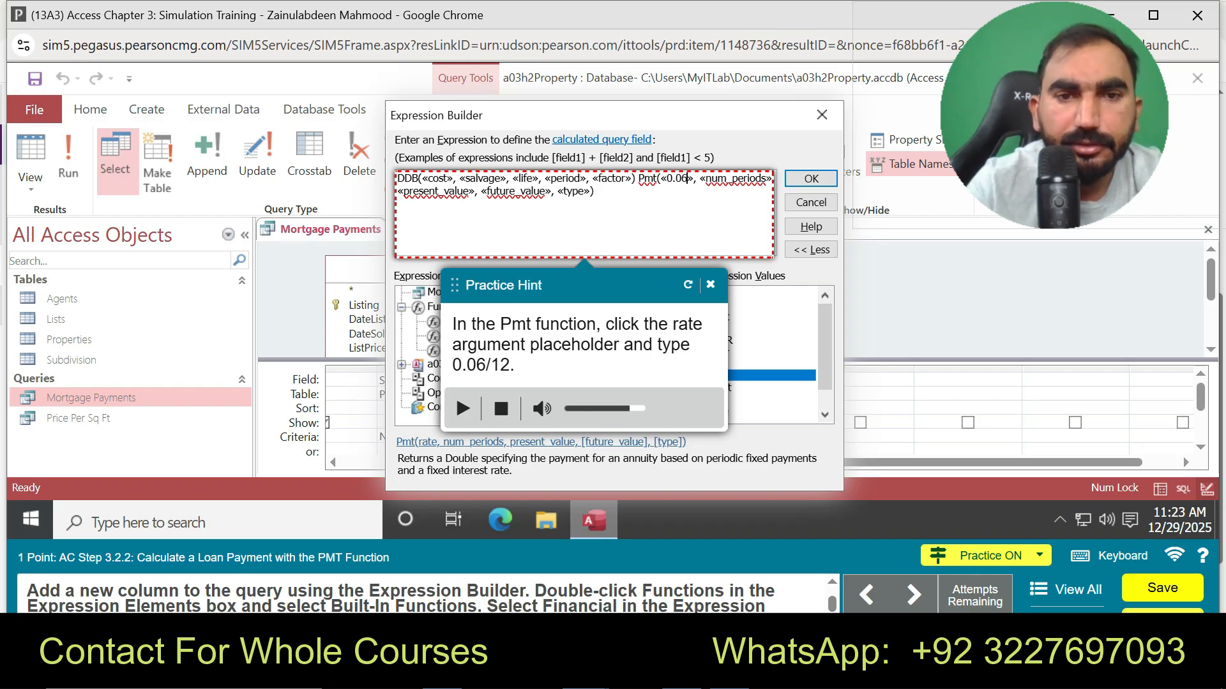
{"action": "type", "text": "/12"}
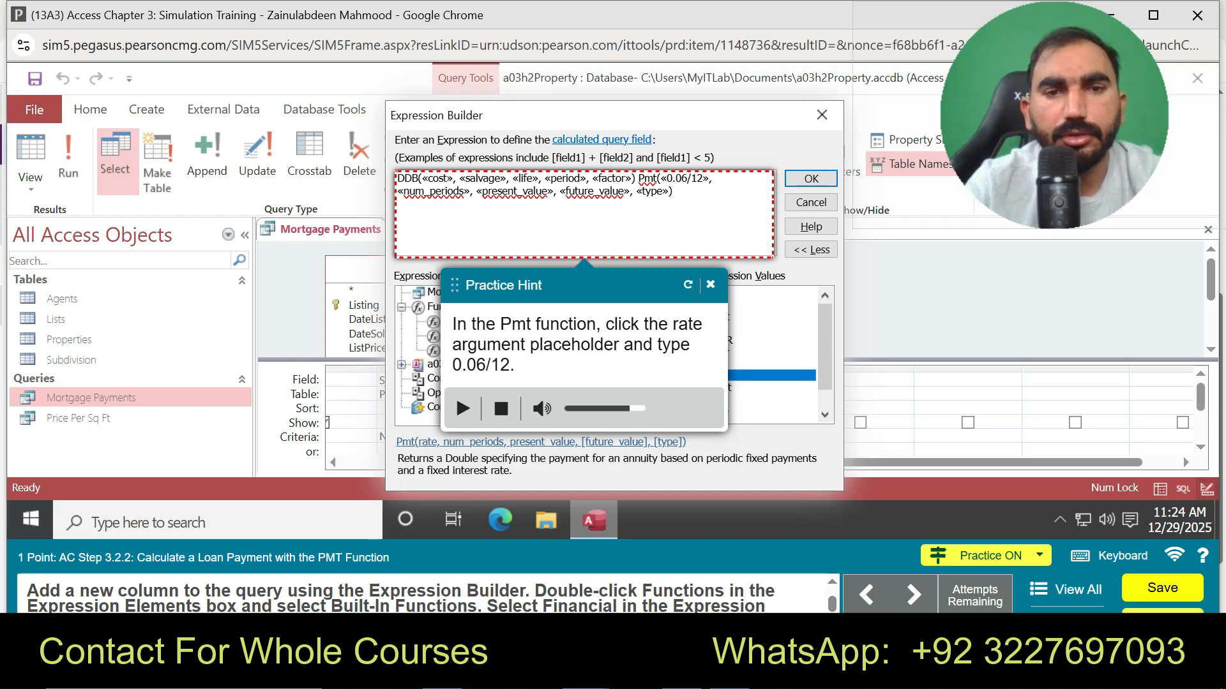
{"action": "left_click_drag", "start_coordinate": [600, 285], "coordinate": [661, 347]}
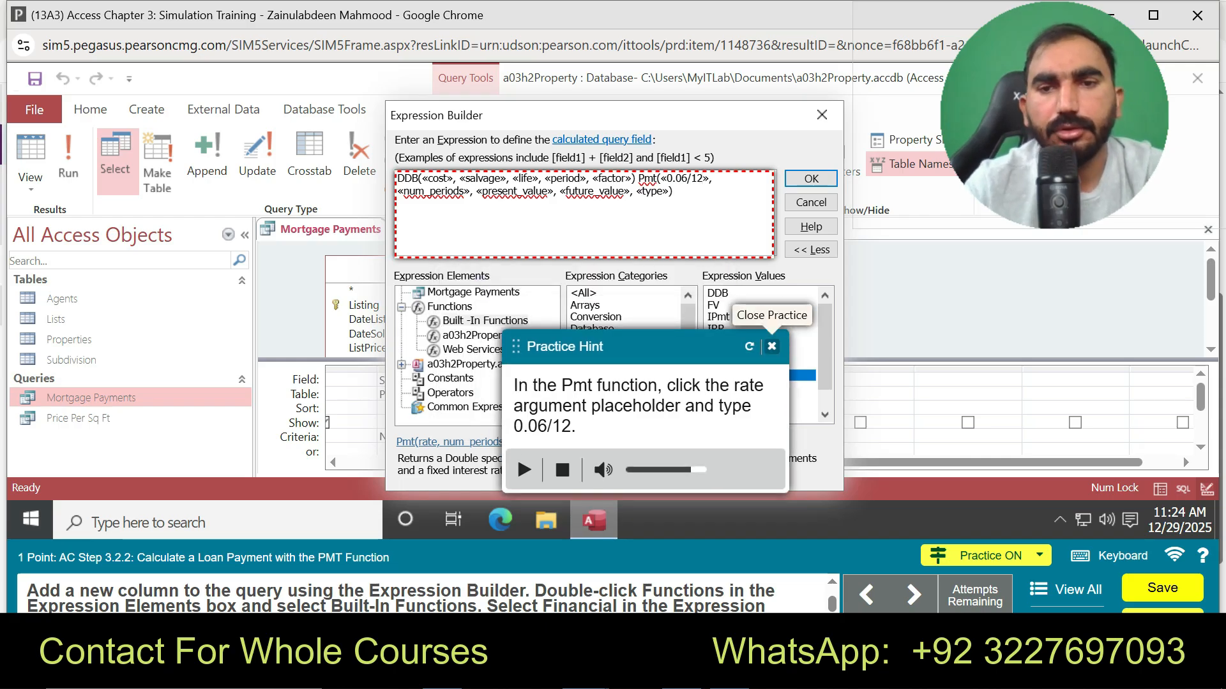
{"action": "left_click", "coordinate": [771, 346]}
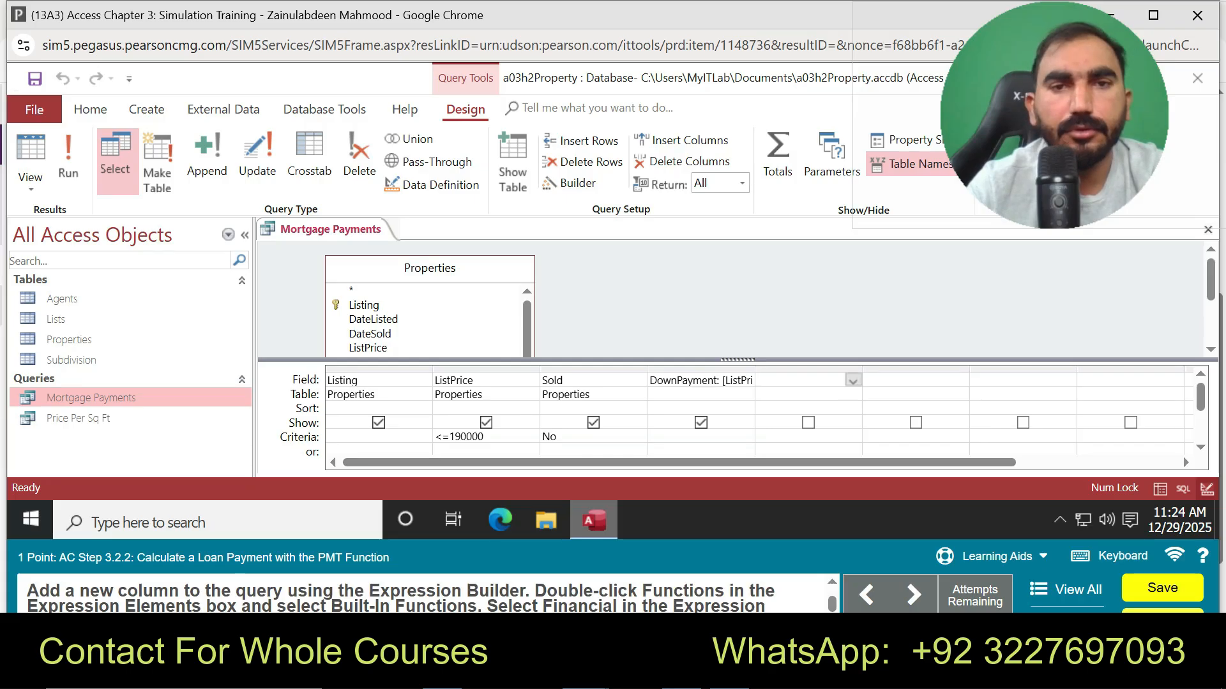
- Try to insert the built-in financial Pmt function into the first empty query column outside Practice mode
{"action": "left_click", "coordinate": [569, 183]}
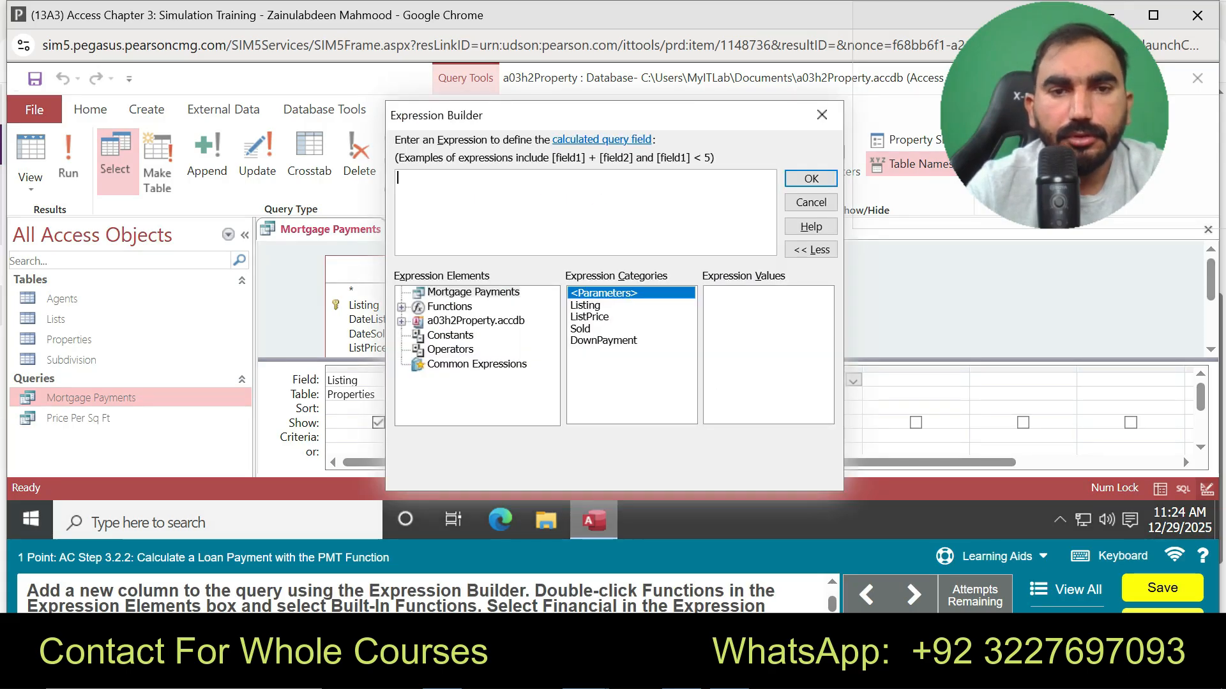
{"action": "double_click", "coordinate": [450, 307]}
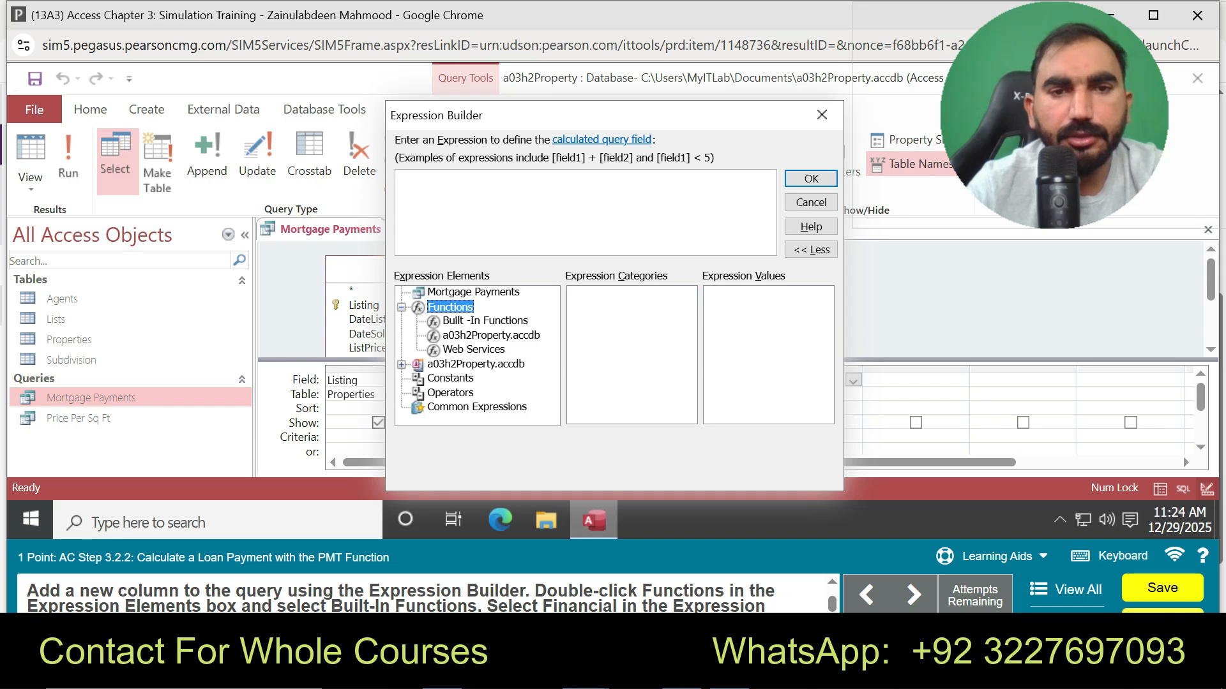
{"action": "left_click", "coordinate": [485, 321]}
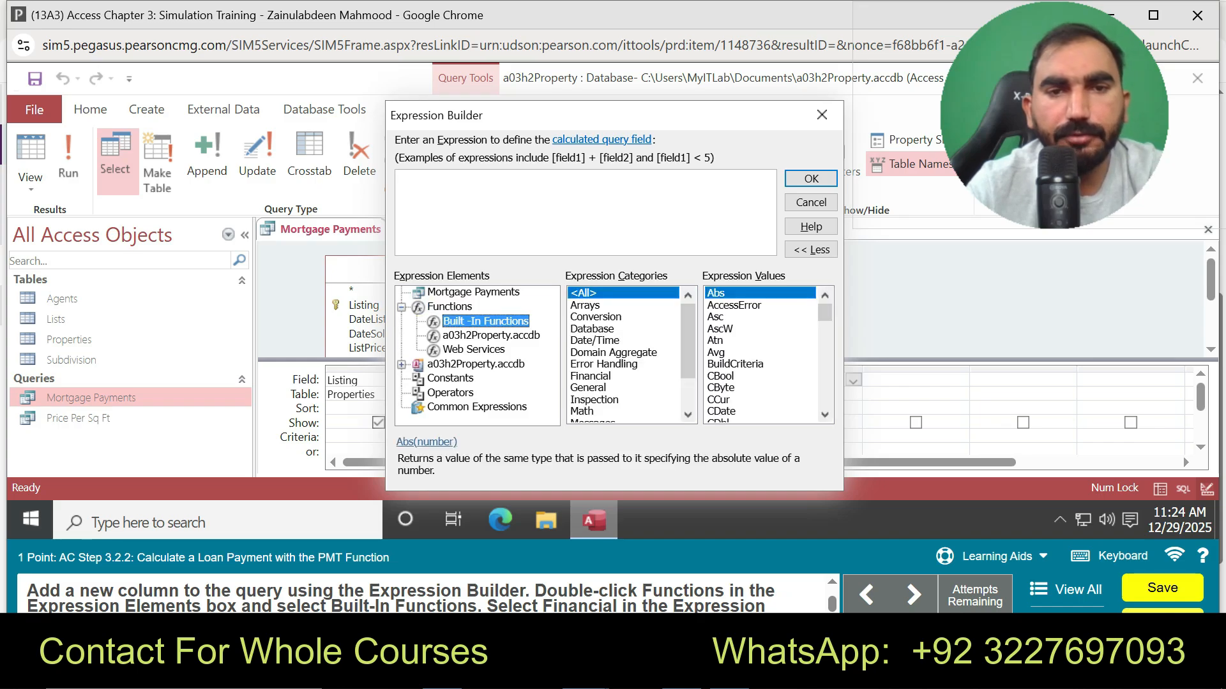
{"action": "double_click", "coordinate": [590, 376]}
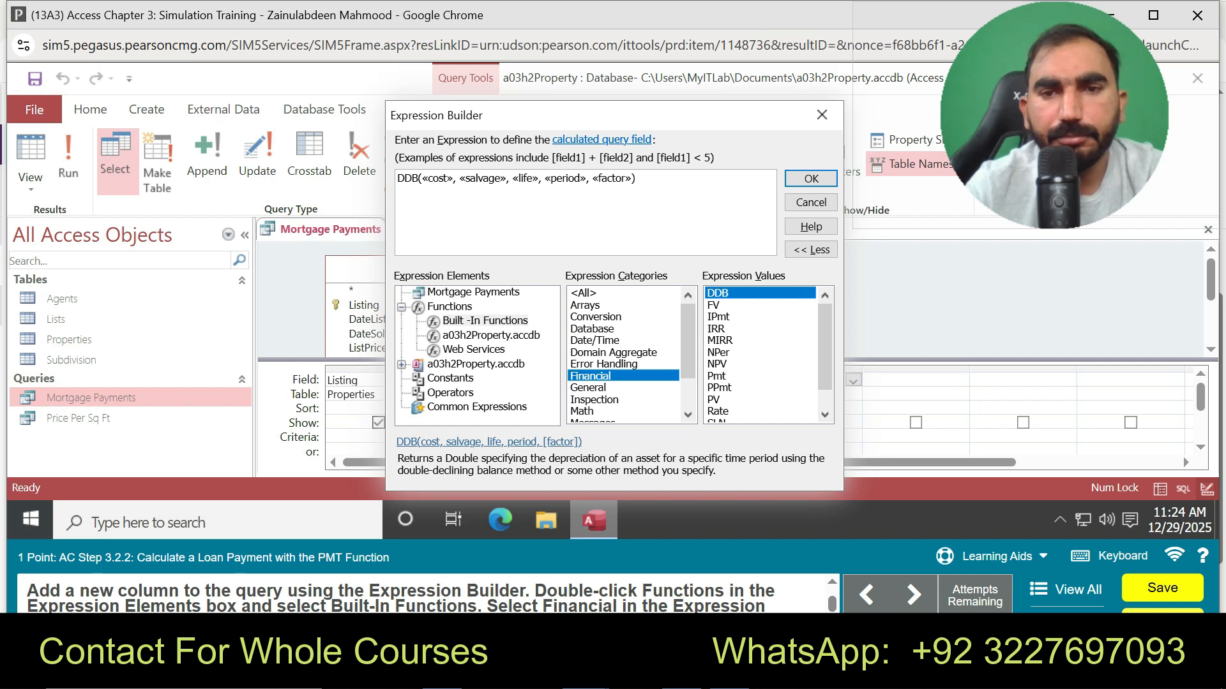
{"action": "double_click", "coordinate": [716, 376]}
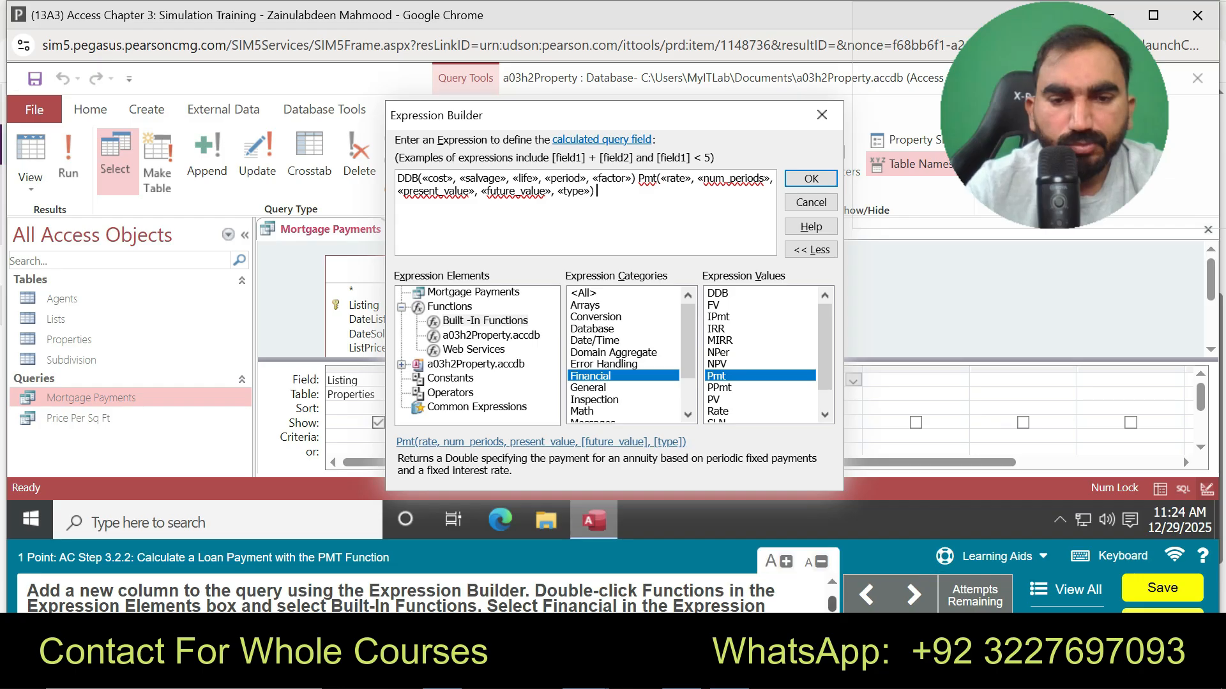
- Read the instruction for the Pmt arguments and turn Practice mode back on
{"action": "scroll", "coordinate": [412, 593], "scroll_direction": "down", "scroll_amount": 1}
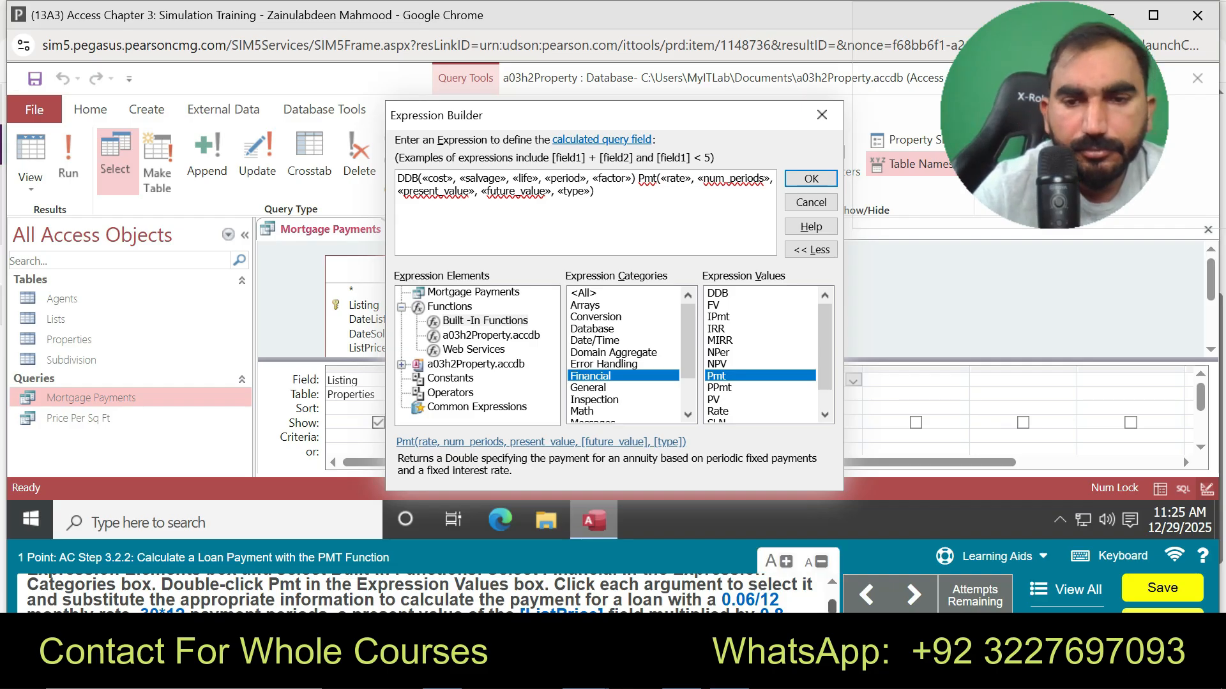
{"action": "scroll", "coordinate": [415, 593], "scroll_direction": "down", "scroll_amount": 3}
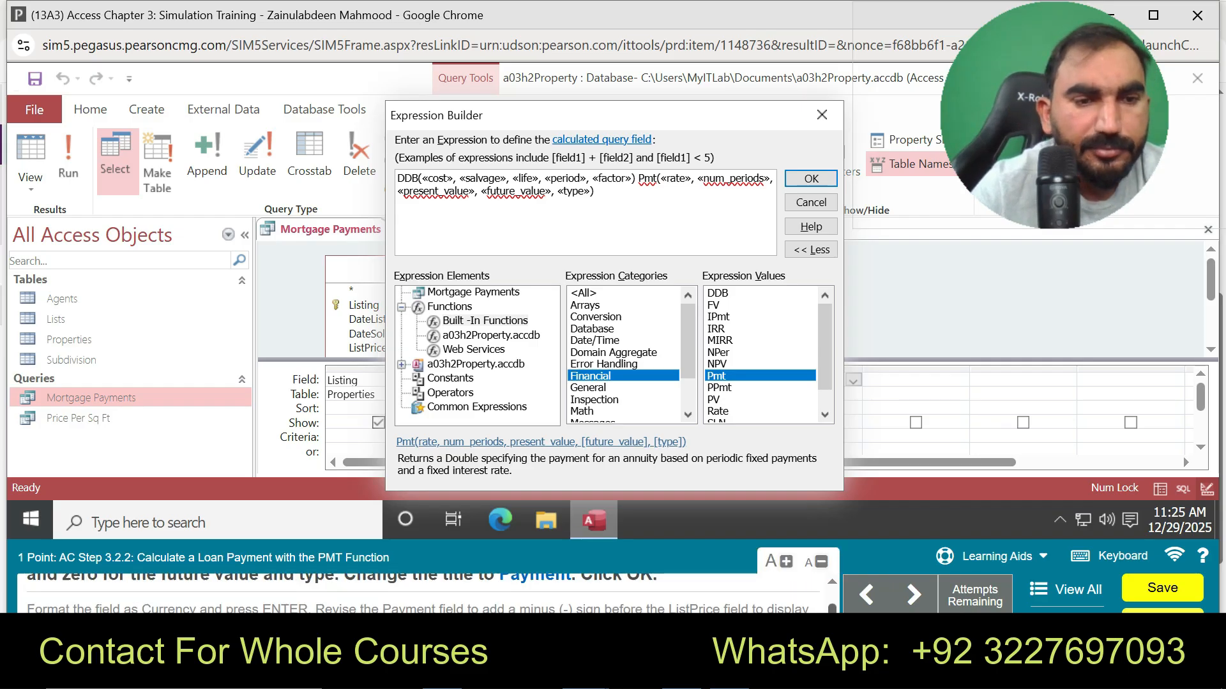
{"action": "scroll", "coordinate": [415, 594], "scroll_direction": "up", "scroll_amount": 3}
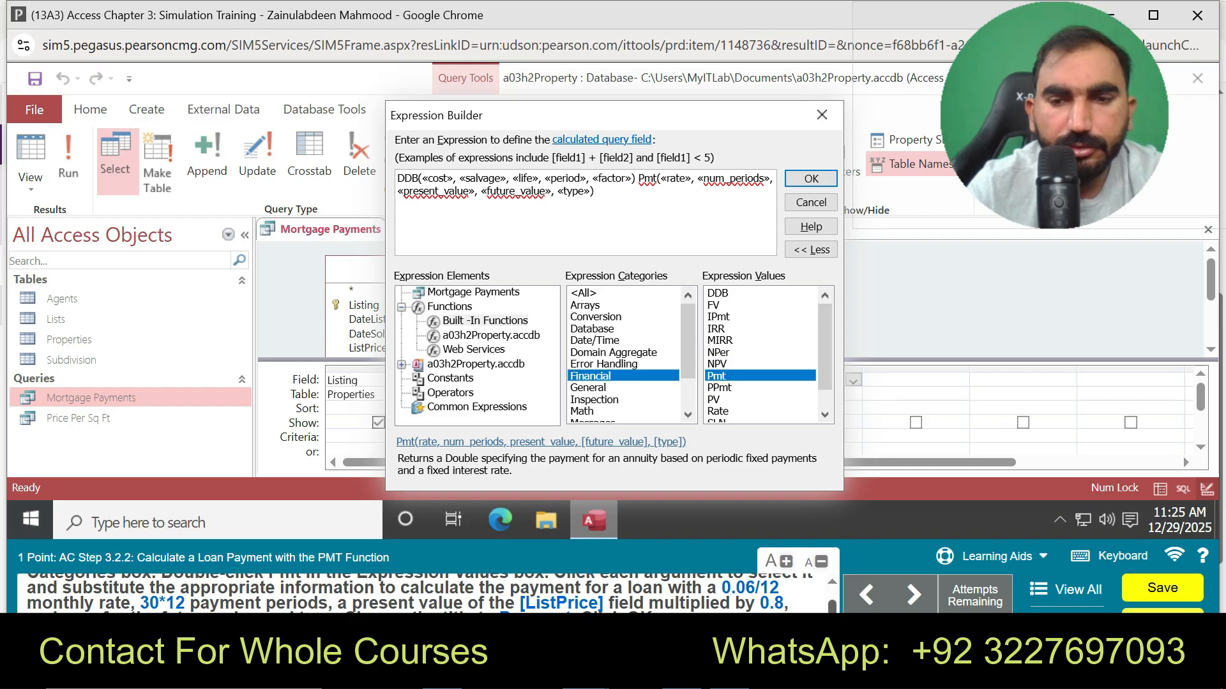
{"action": "left_click_drag", "start_coordinate": [832, 607], "coordinate": [831, 604]}
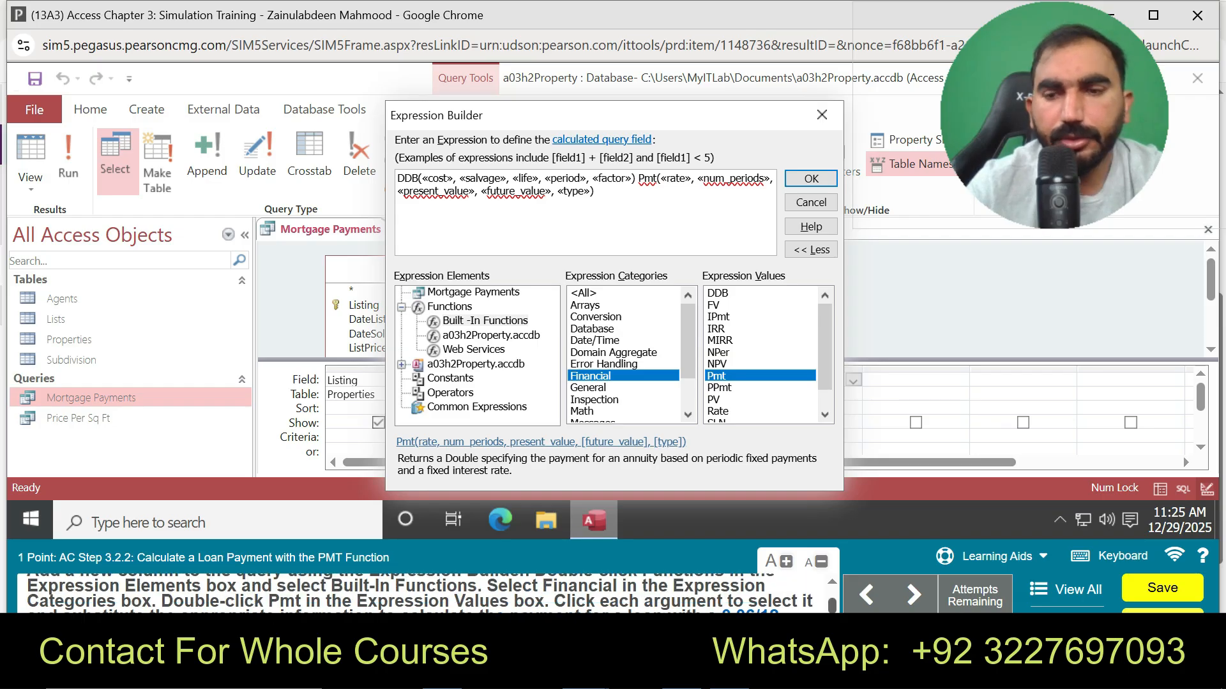
{"action": "left_click", "coordinate": [988, 556]}
{"action": "left_click", "coordinate": [990, 514]}
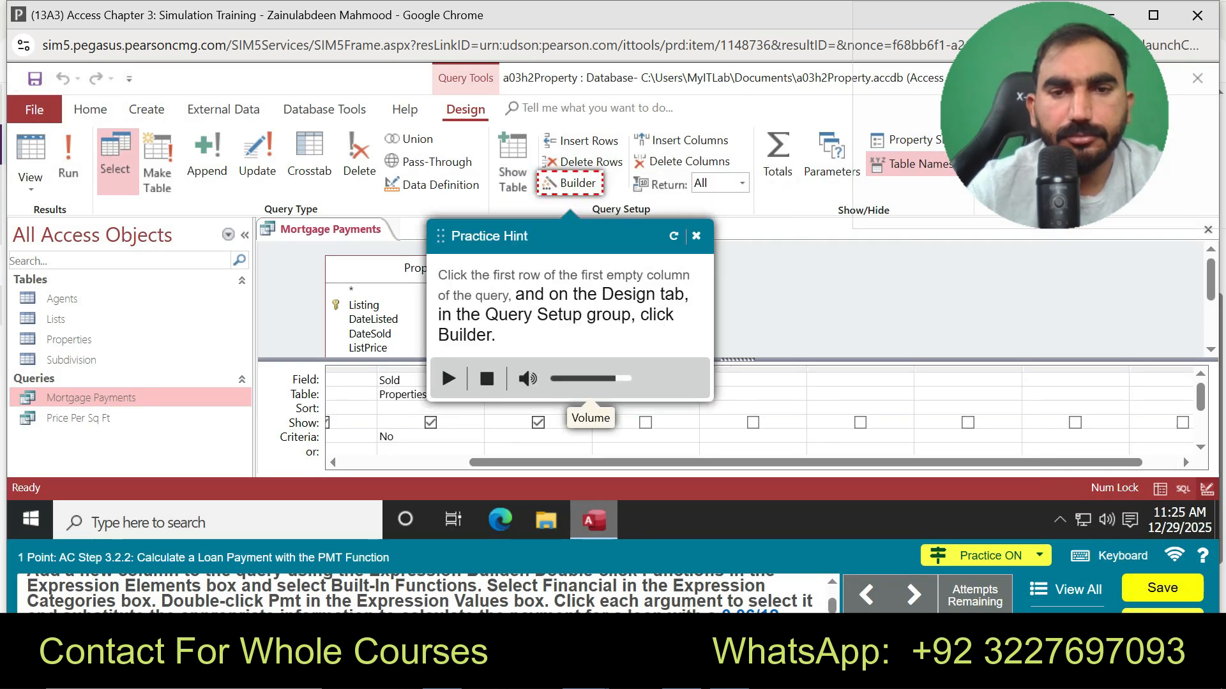
- Start the Expression Builder again and try to add the built-in financial Pmt function to the practice column
{"action": "left_click", "coordinate": [570, 183]}
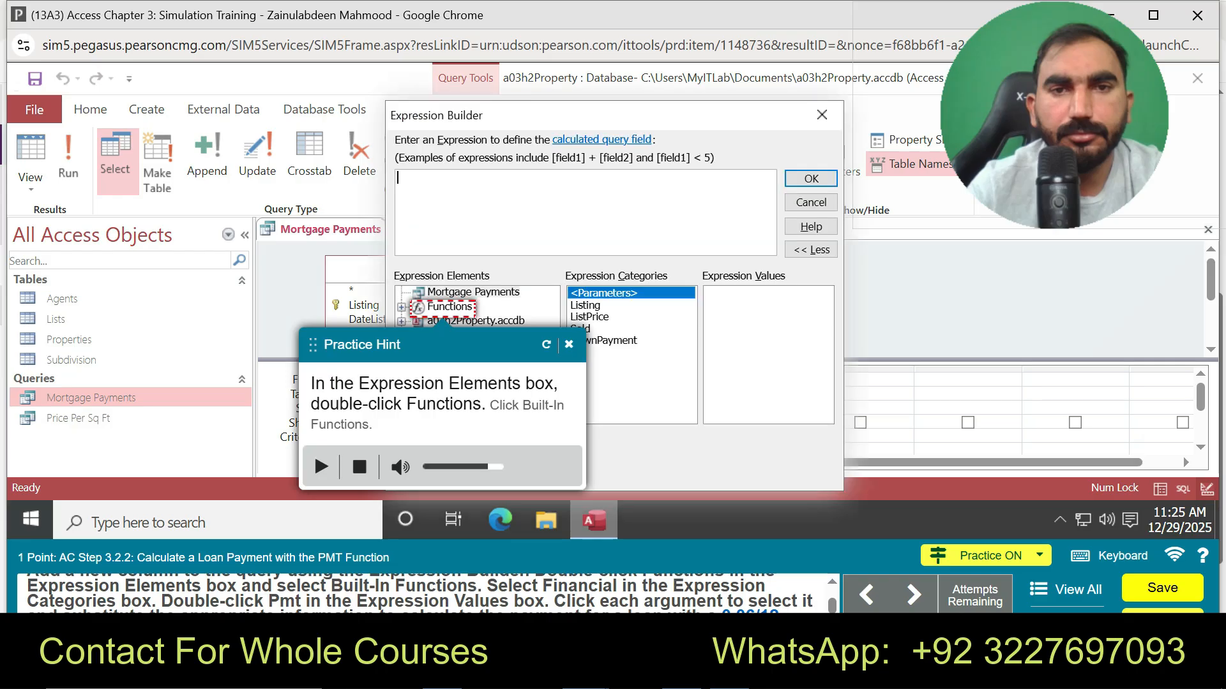
{"action": "double_click", "coordinate": [449, 307]}
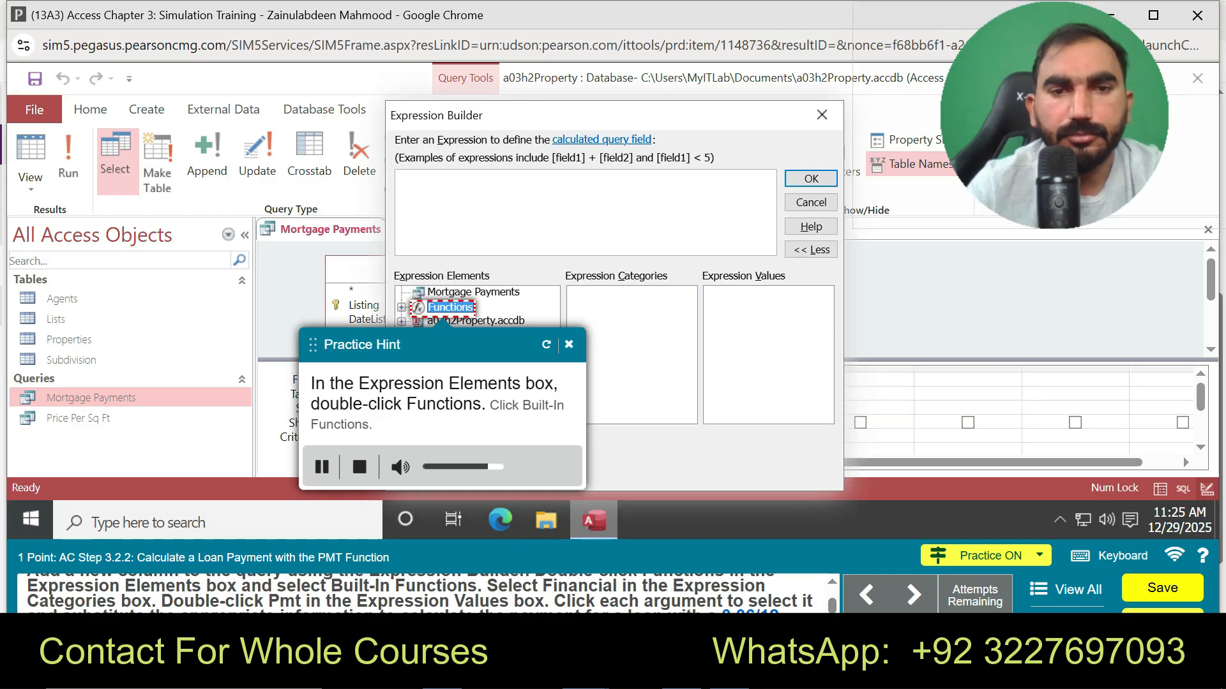
{"action": "double_click", "coordinate": [449, 307]}
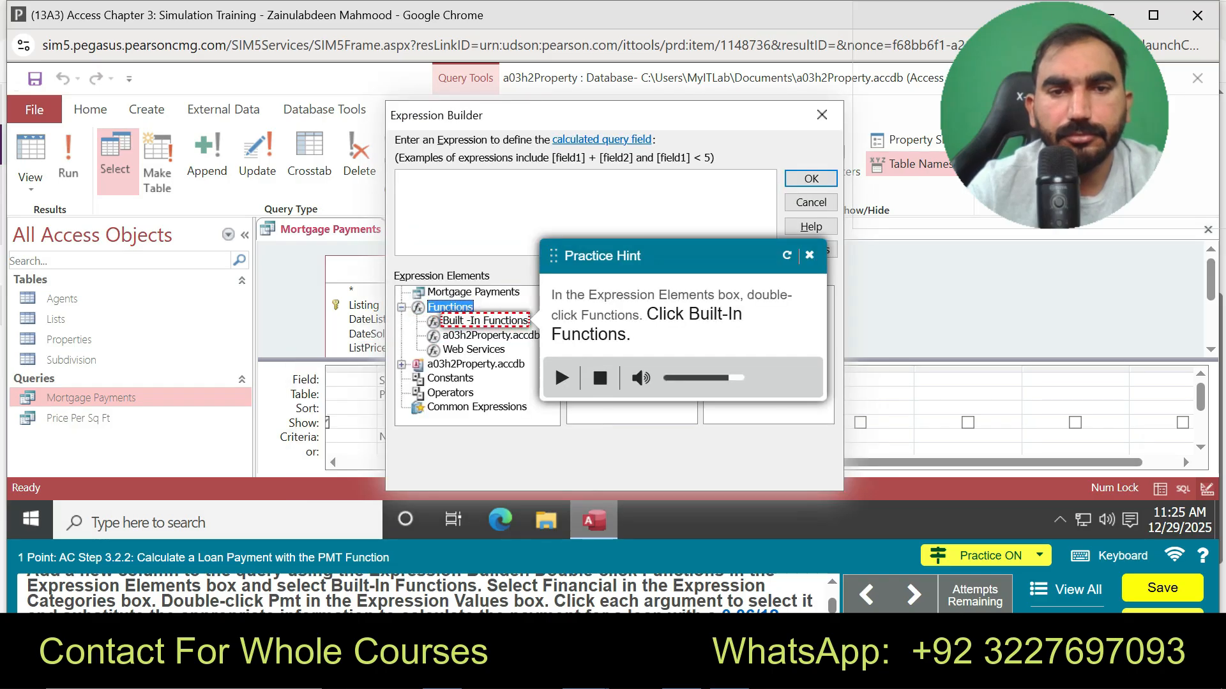
{"action": "left_click", "coordinate": [485, 321]}
{"action": "left_click", "coordinate": [591, 377]}
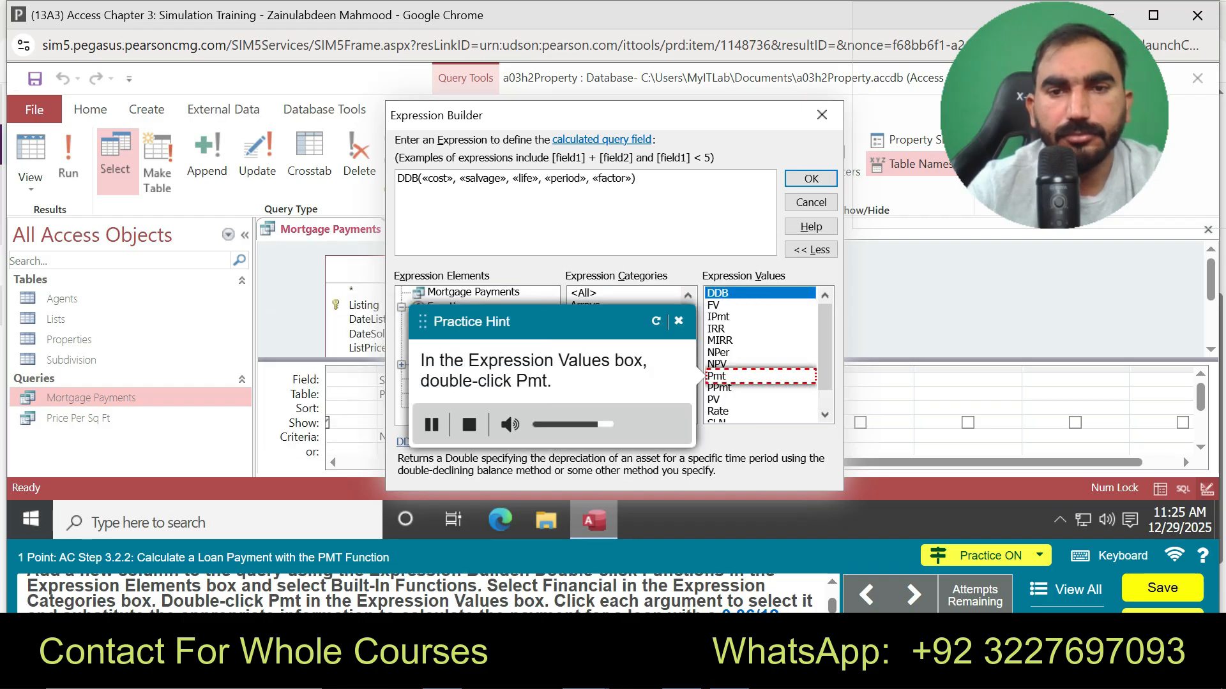
{"action": "double_click", "coordinate": [716, 376]}
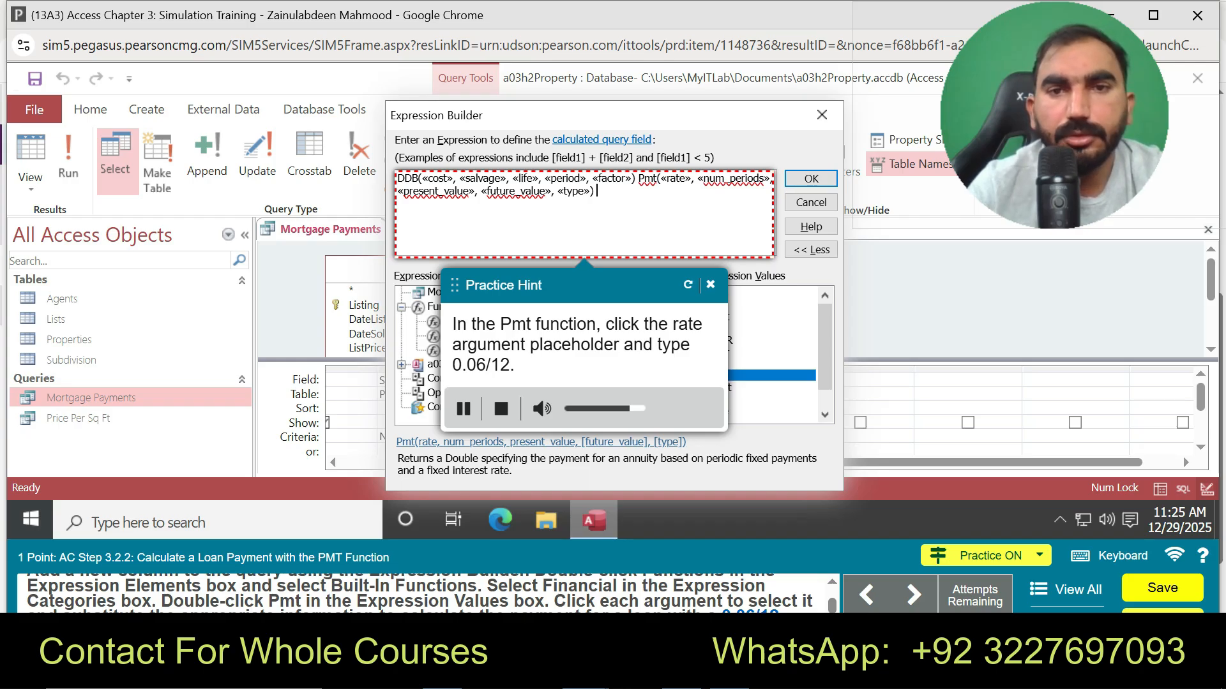
- Replace the Pmt function's whole rate placeholder with 0.06/12, retype the function name Pmt, and close Practice mode
{"action": "left_click", "coordinate": [685, 178]}
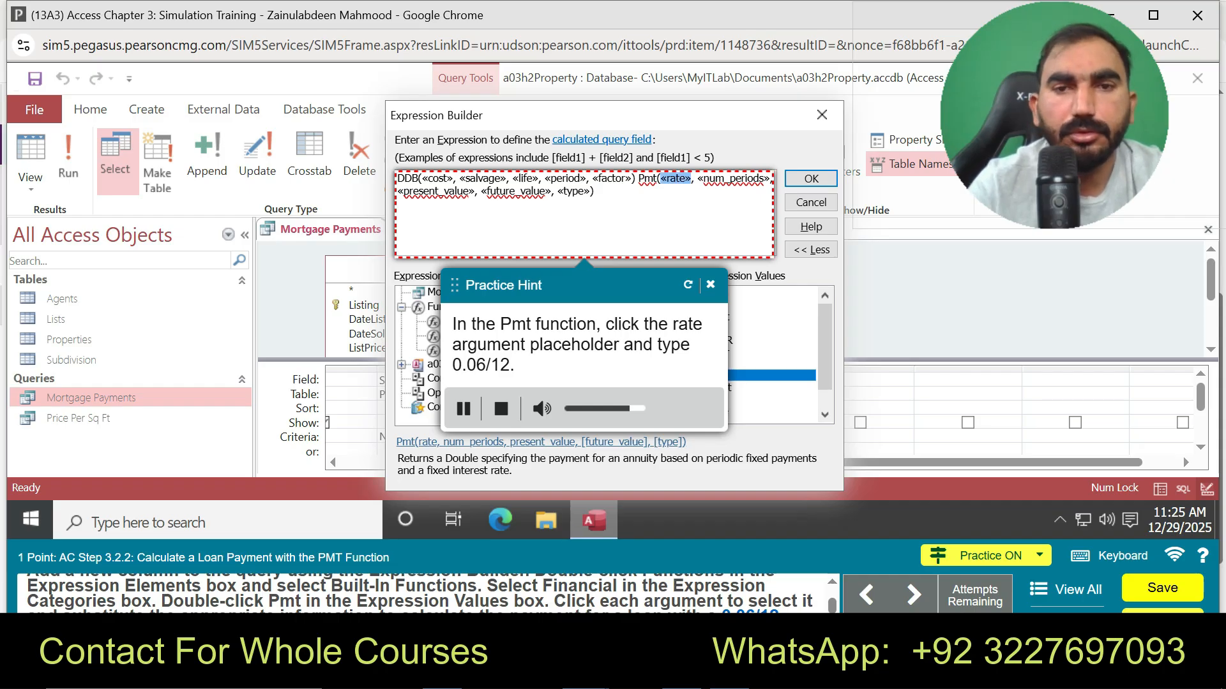
{"action": "key", "text": "Delete"}
{"action": "type", "text": "0.06"}
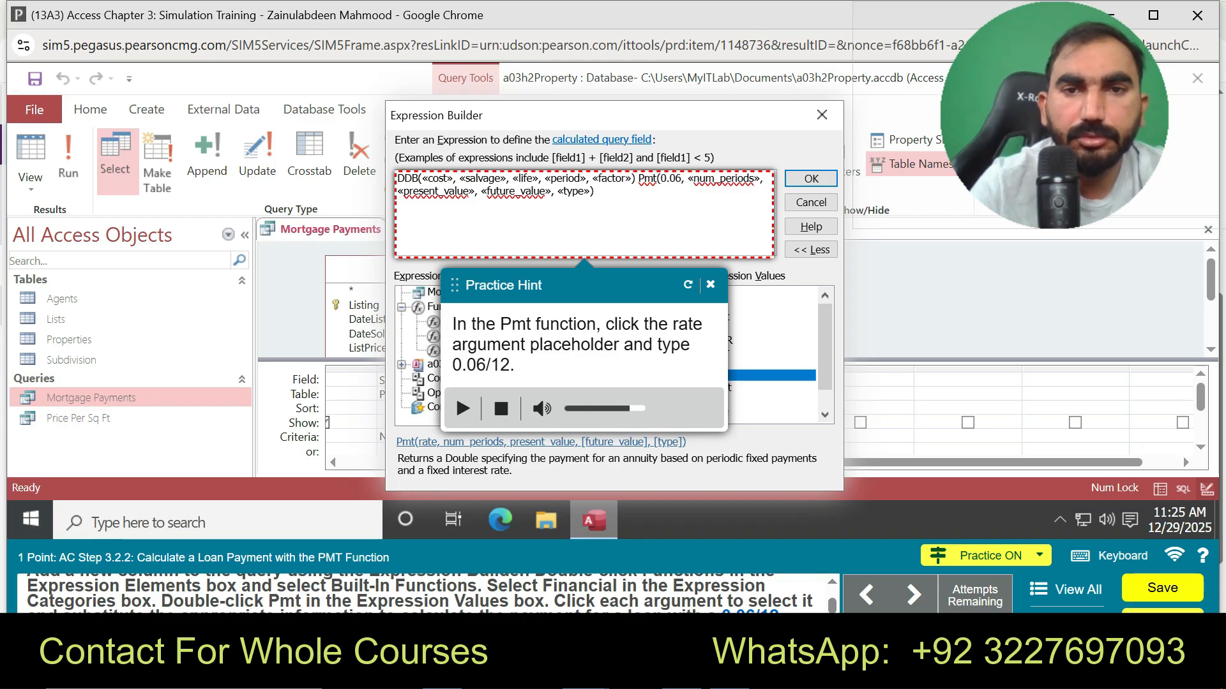
{"action": "type", "text": "/12"}
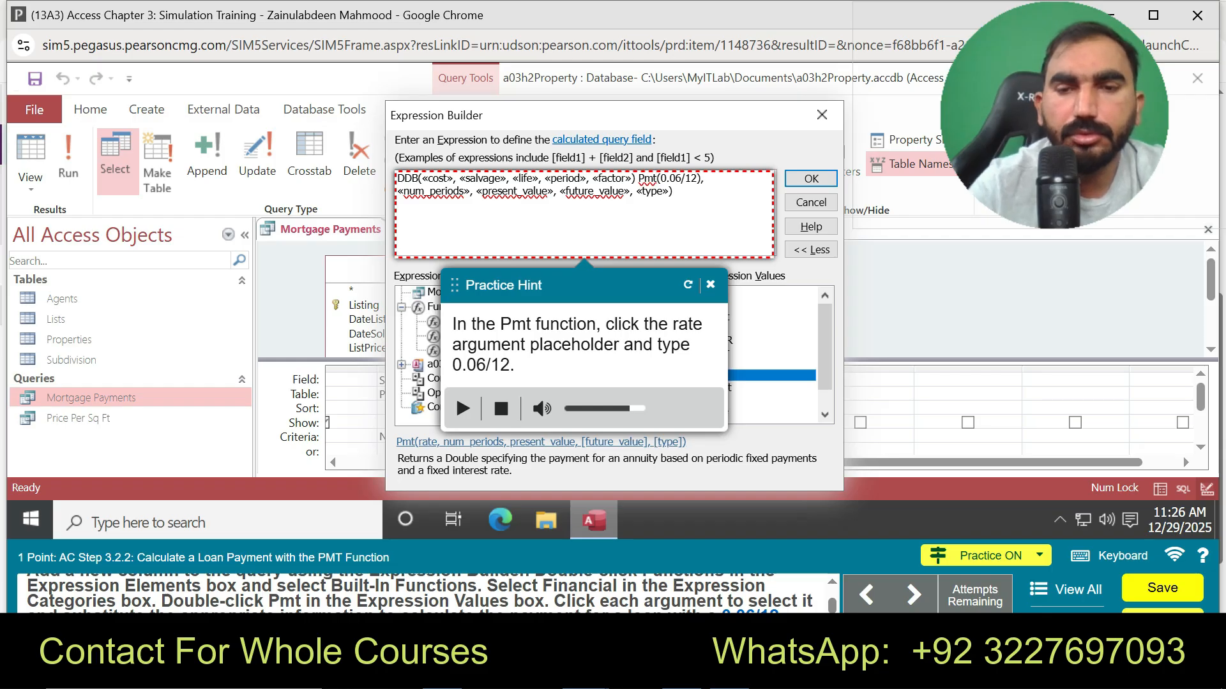
{"action": "key", "text": "BackSpace"}
{"action": "key", "text": "BackSpace"}
{"action": "key", "text": "BackSpace"}
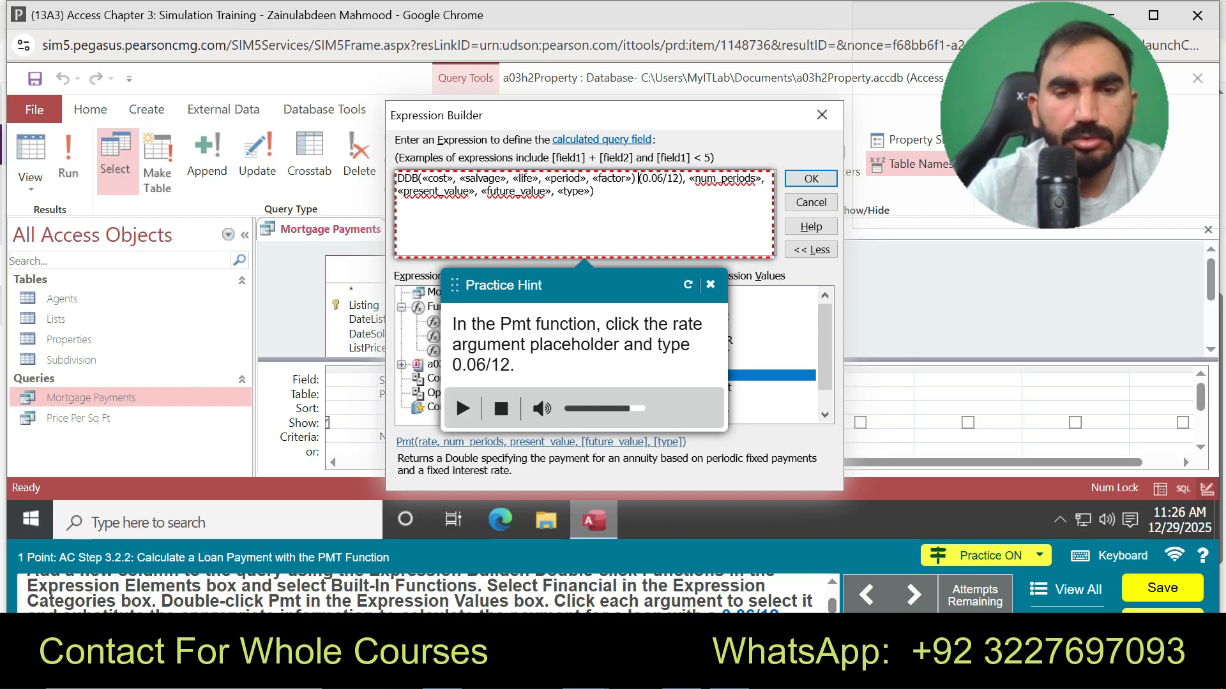
{"action": "type", "text": "Pm"}
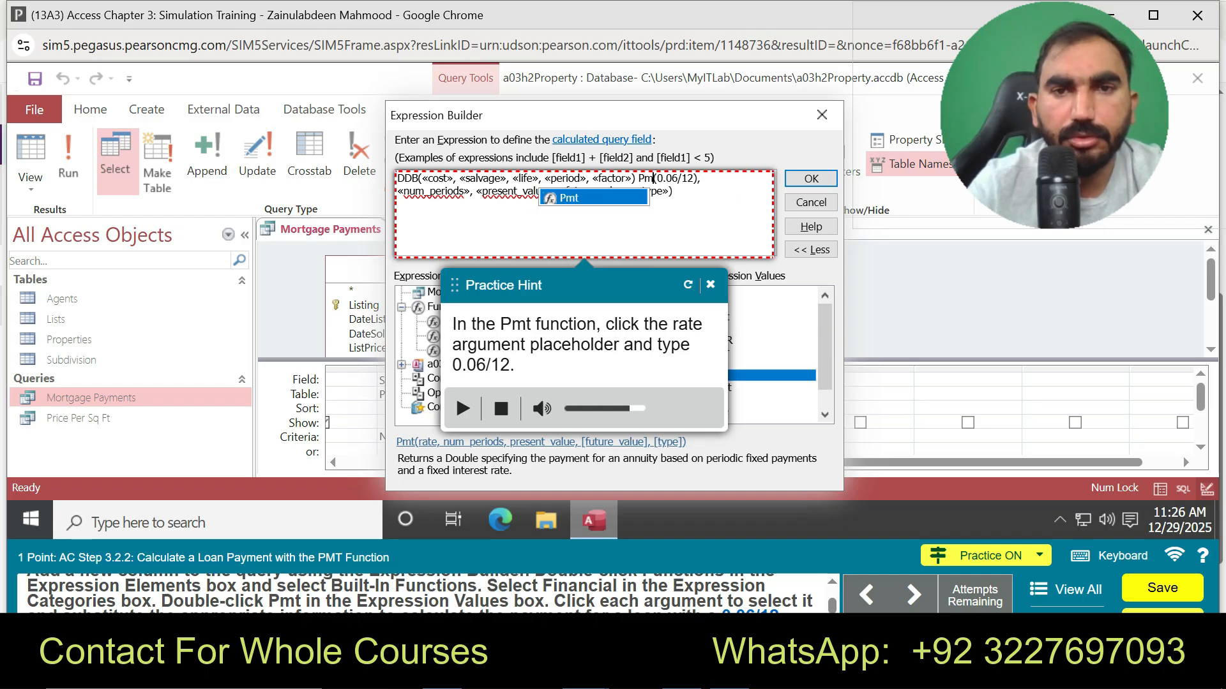
{"action": "type", "text": "t"}
{"action": "left_click", "coordinate": [675, 191]}
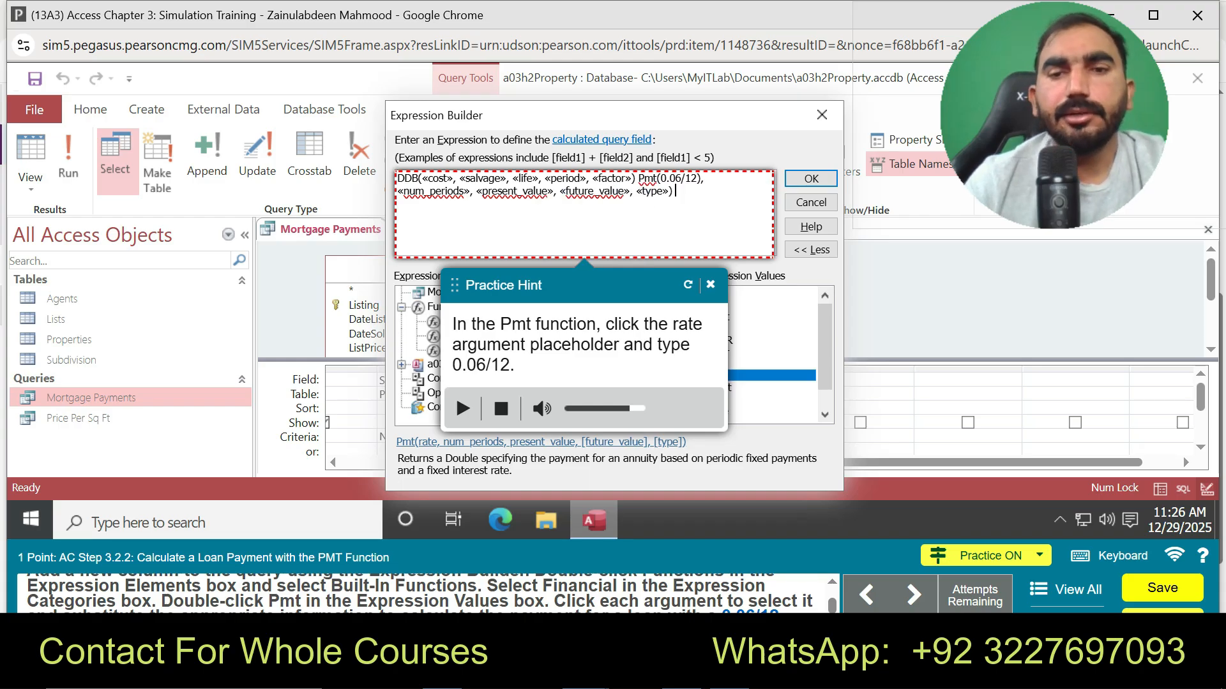
{"action": "left_click", "coordinate": [710, 284]}
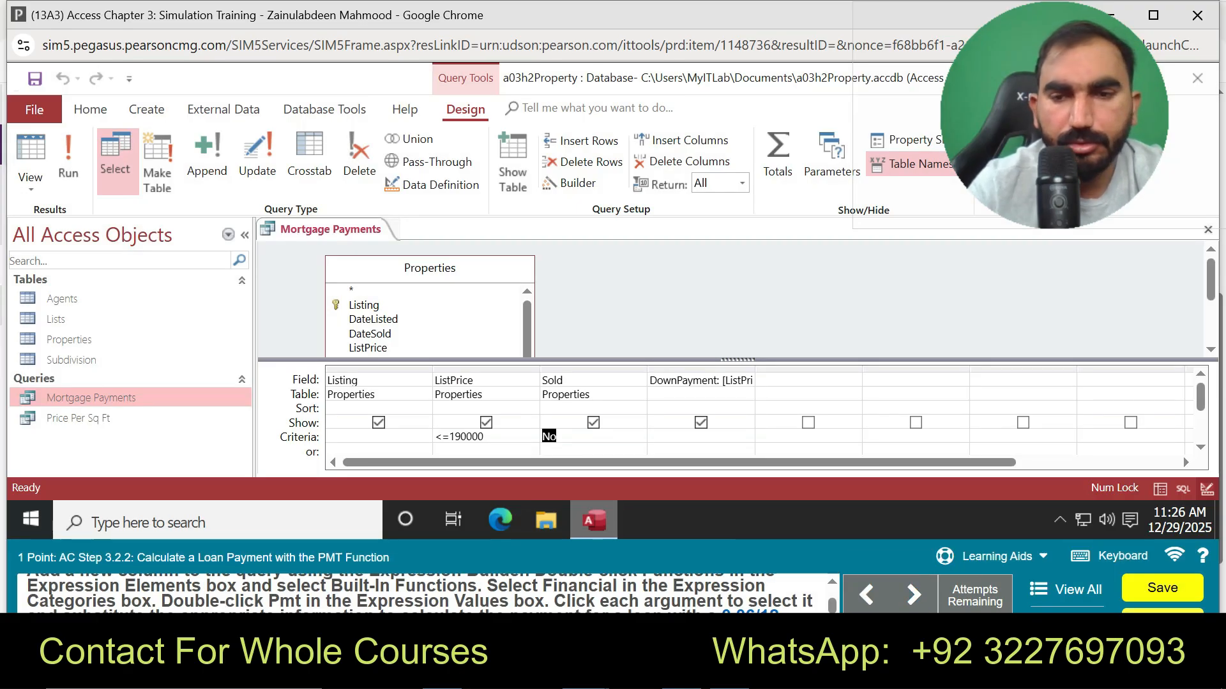
- Move on to the Add an Aggregate Function to a Datasheet task and open the Mortgage Payments query in Datasheet view
{"action": "left_click", "coordinate": [914, 595]}
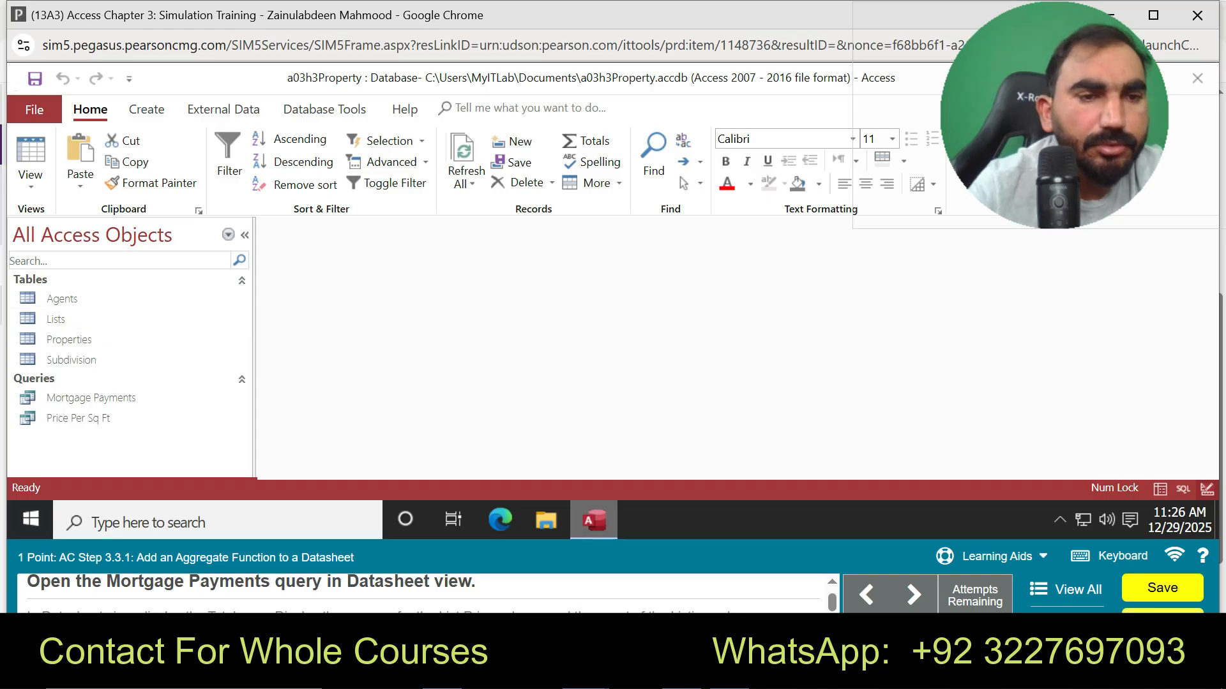
{"action": "right_click", "coordinate": [120, 398]}
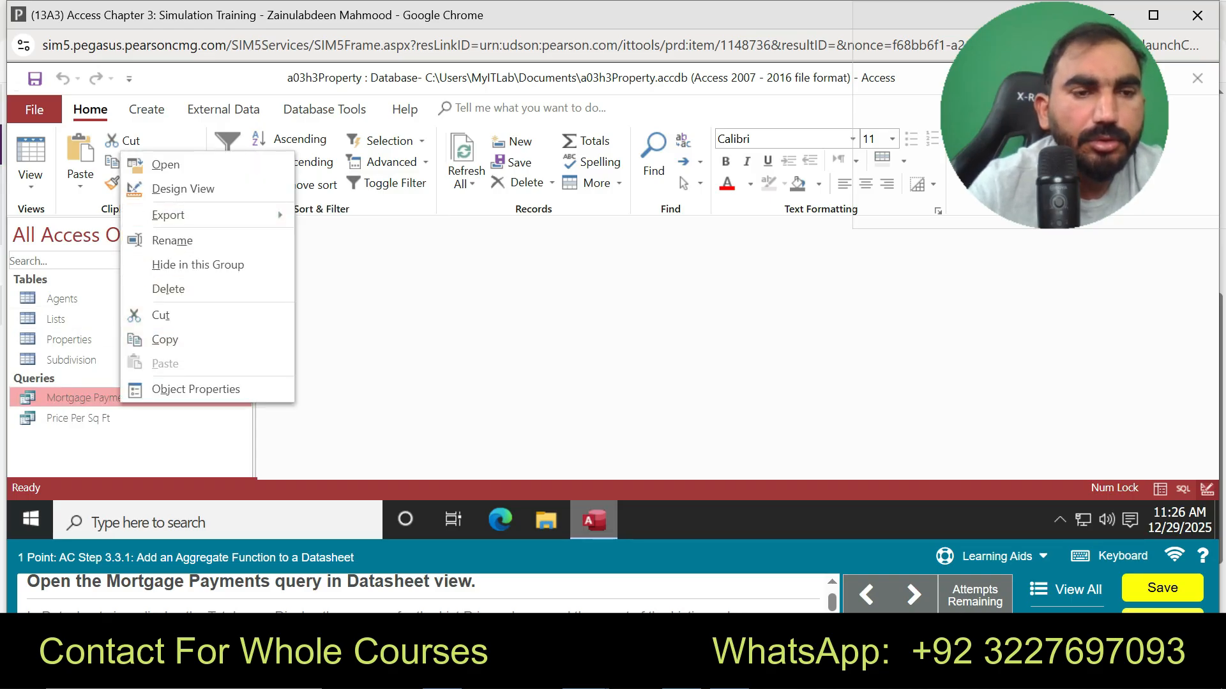
{"action": "left_click", "coordinate": [91, 398]}
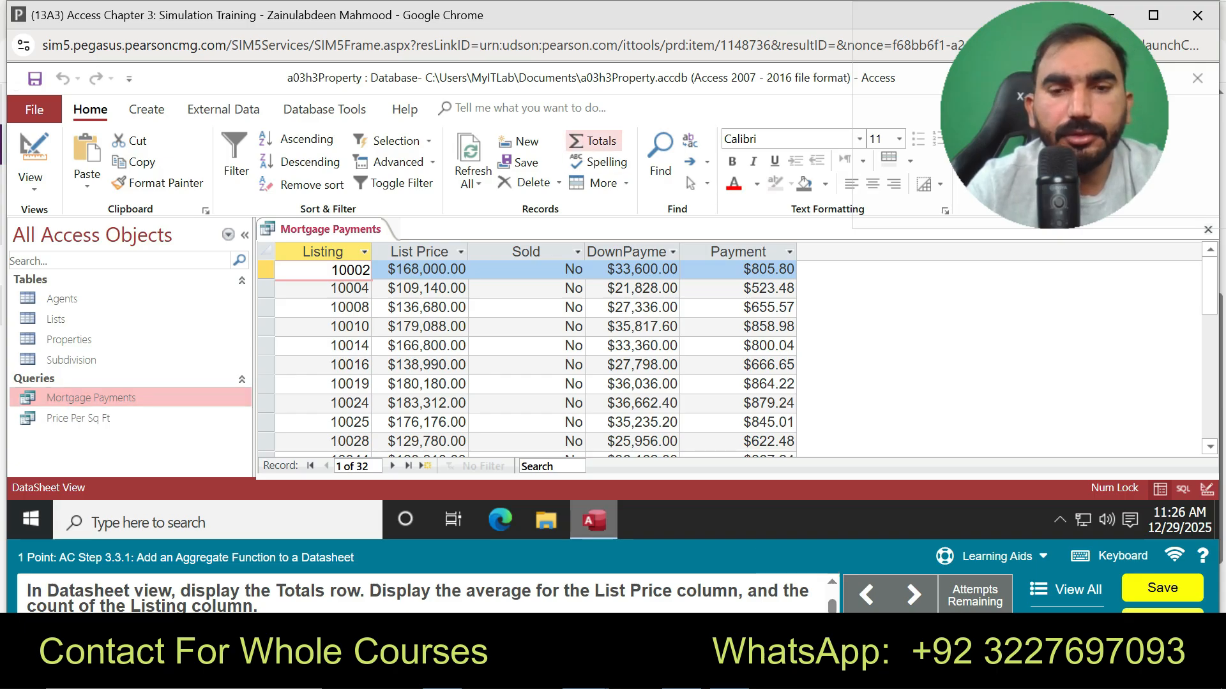
- Display the Totals row in the Mortgage Payments datasheet and show the Average for the List Price column
{"action": "left_click", "coordinate": [594, 141]}
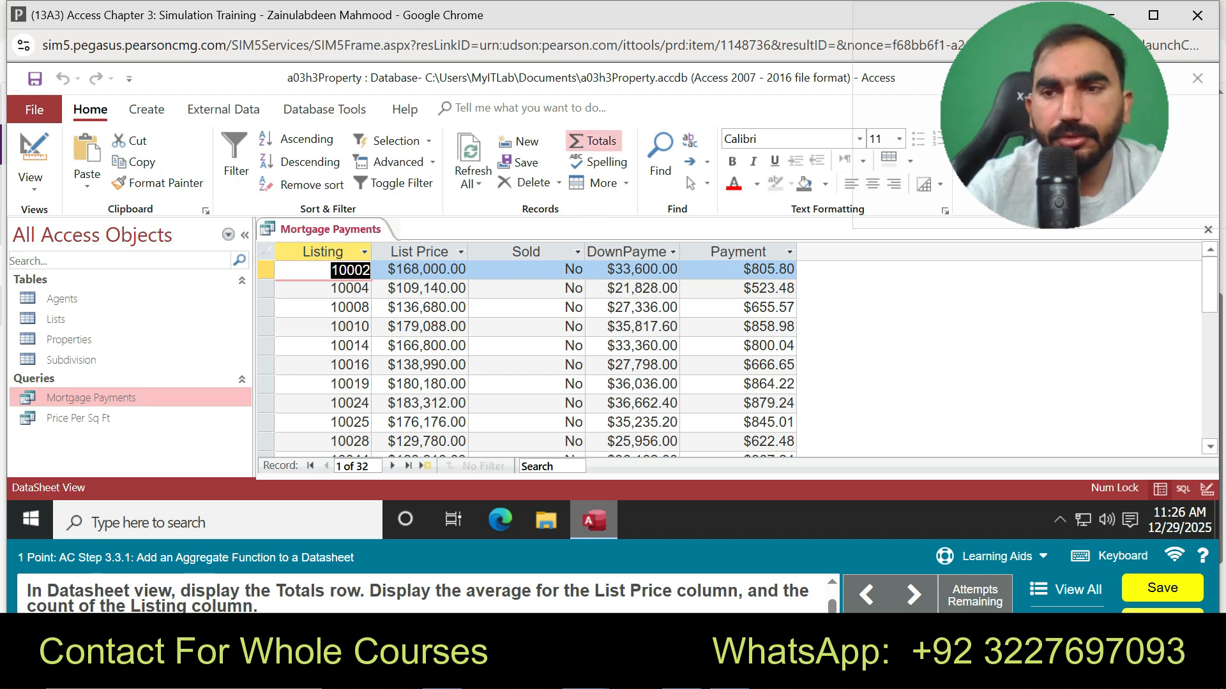
{"action": "left_click_drag", "start_coordinate": [1209, 287], "coordinate": [1209, 400]}
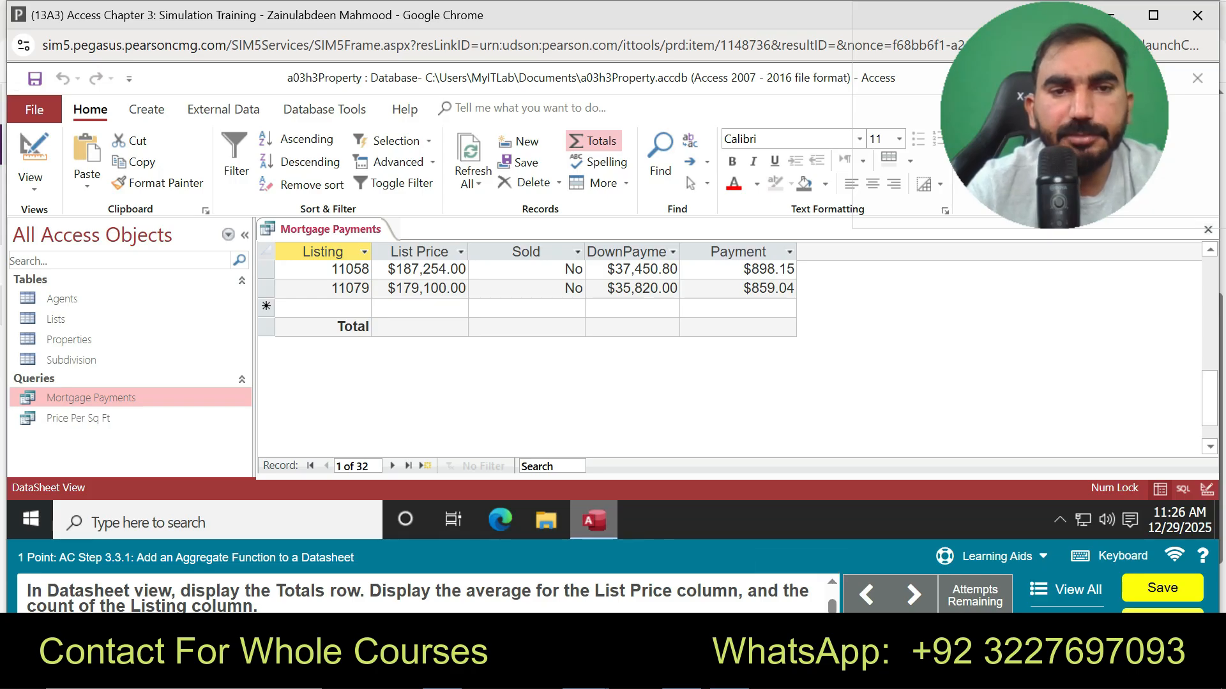
{"action": "left_click", "coordinate": [464, 327]}
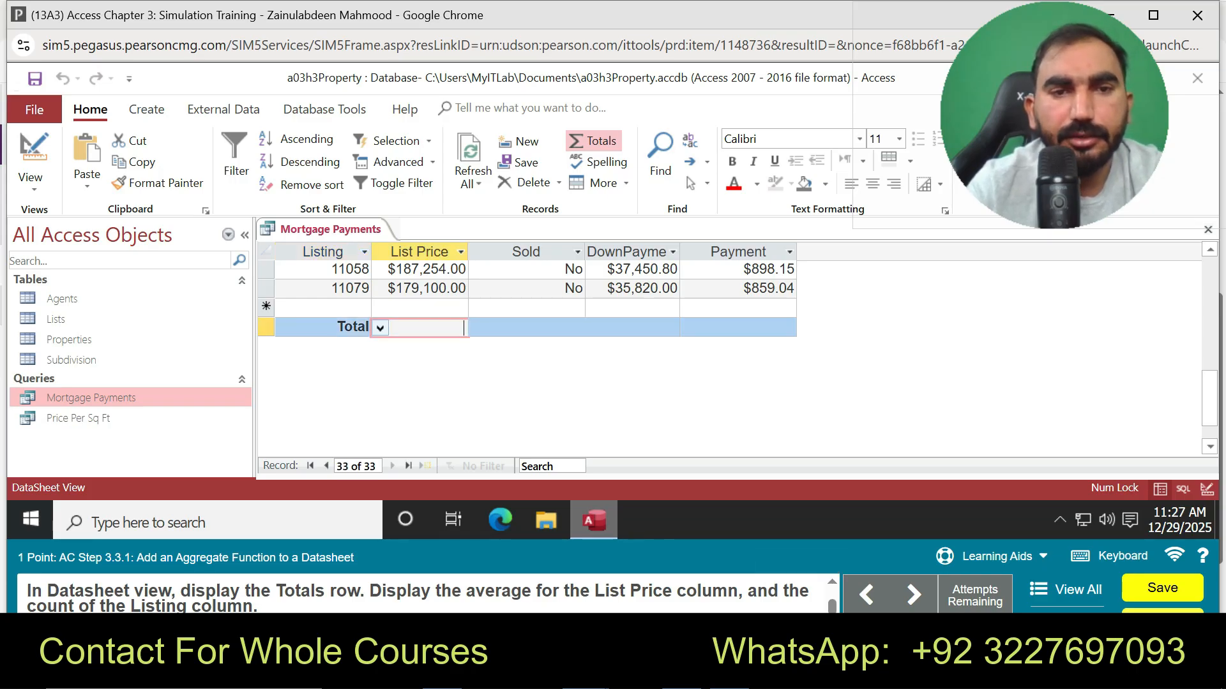
{"action": "left_click", "coordinate": [380, 328]}
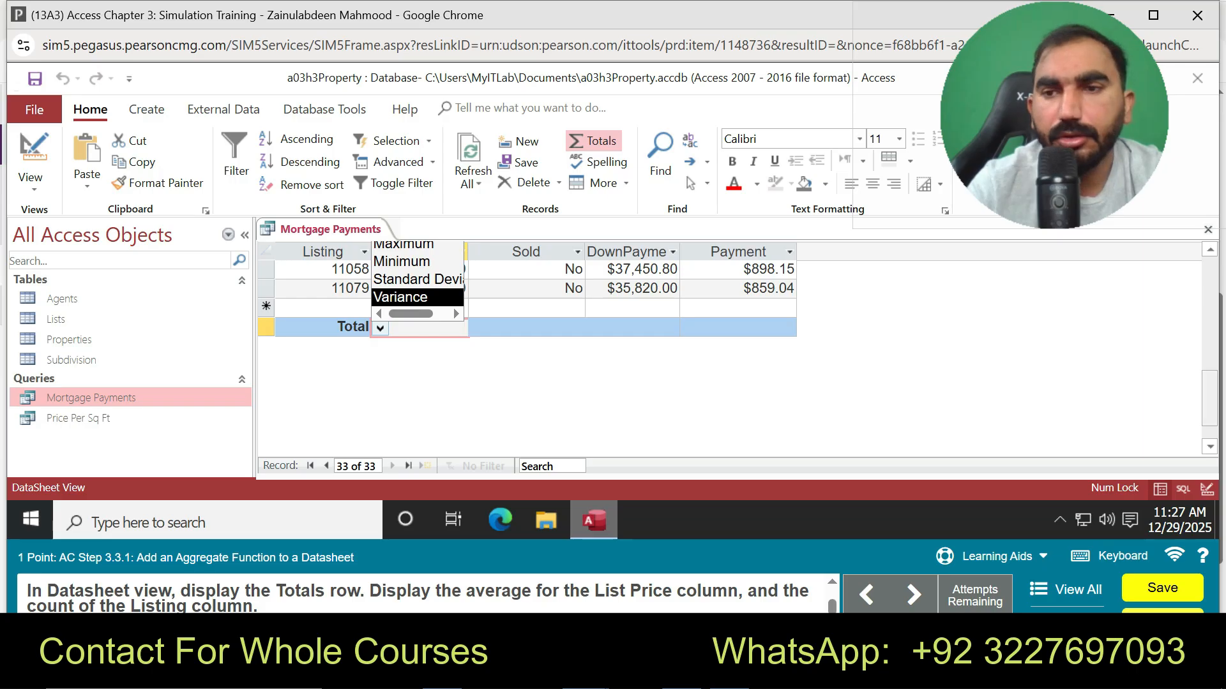
{"action": "scroll", "coordinate": [527, 351], "scroll_direction": "up", "scroll_amount": 10}
{"action": "scroll", "coordinate": [526, 351], "scroll_direction": "down", "scroll_amount": 10}
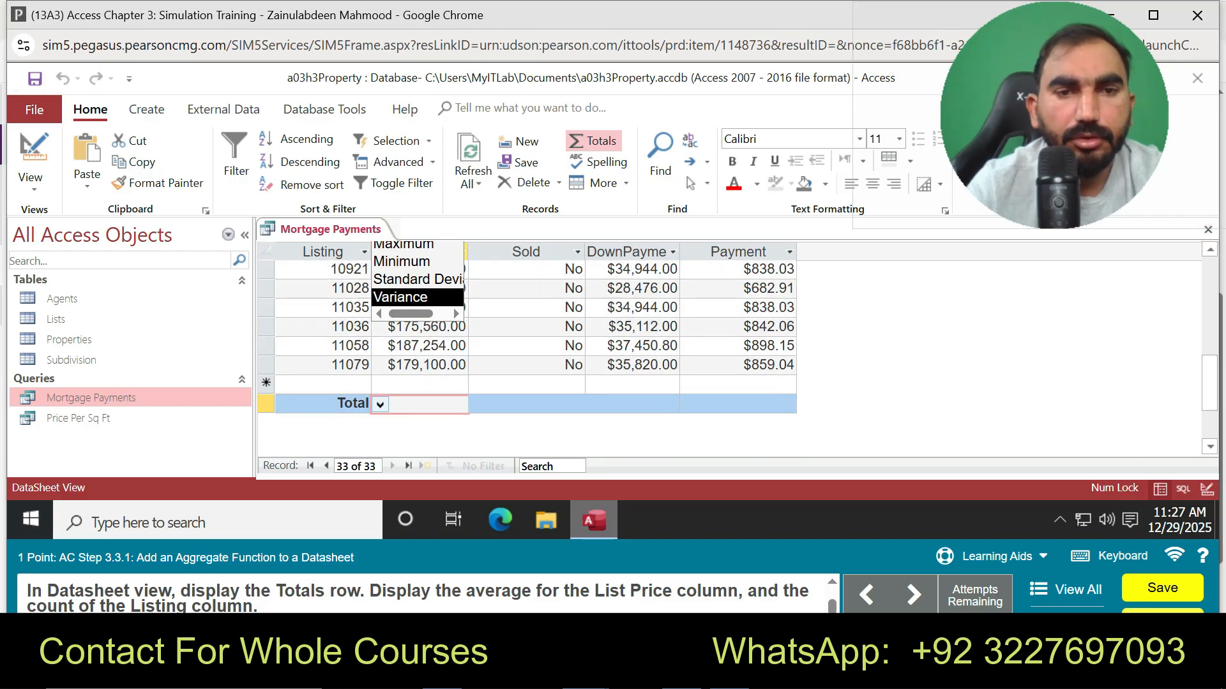
{"action": "left_click", "coordinate": [380, 405]}
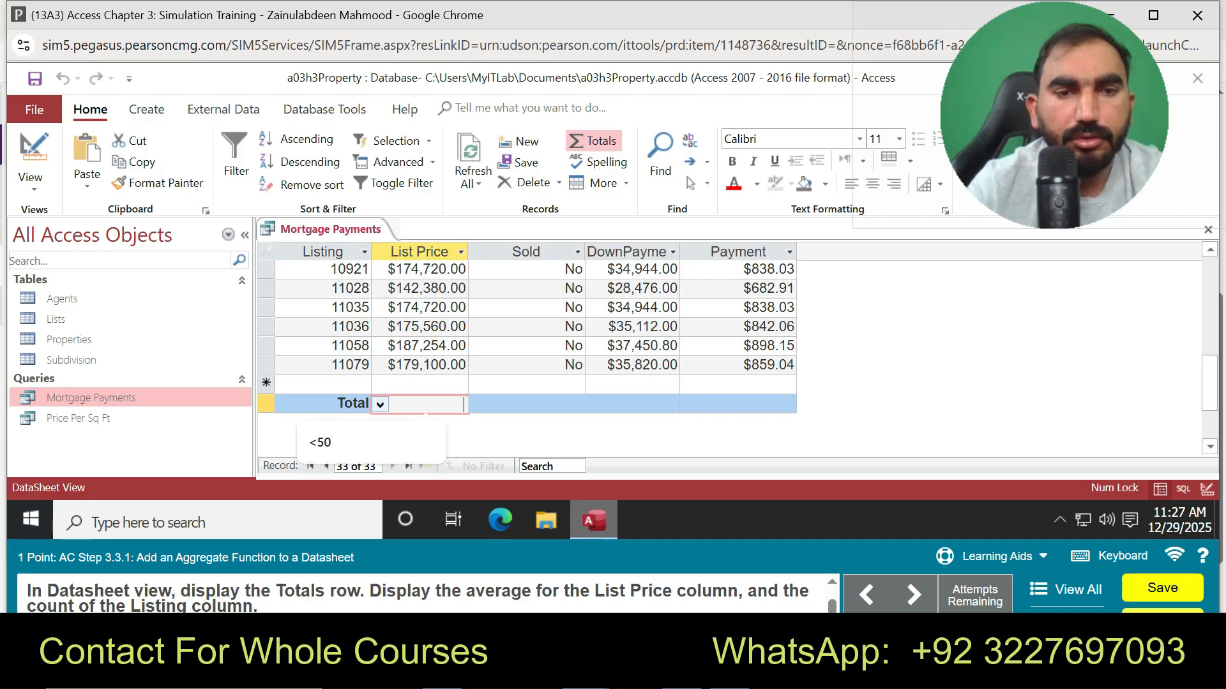
{"action": "left_click", "coordinate": [380, 404]}
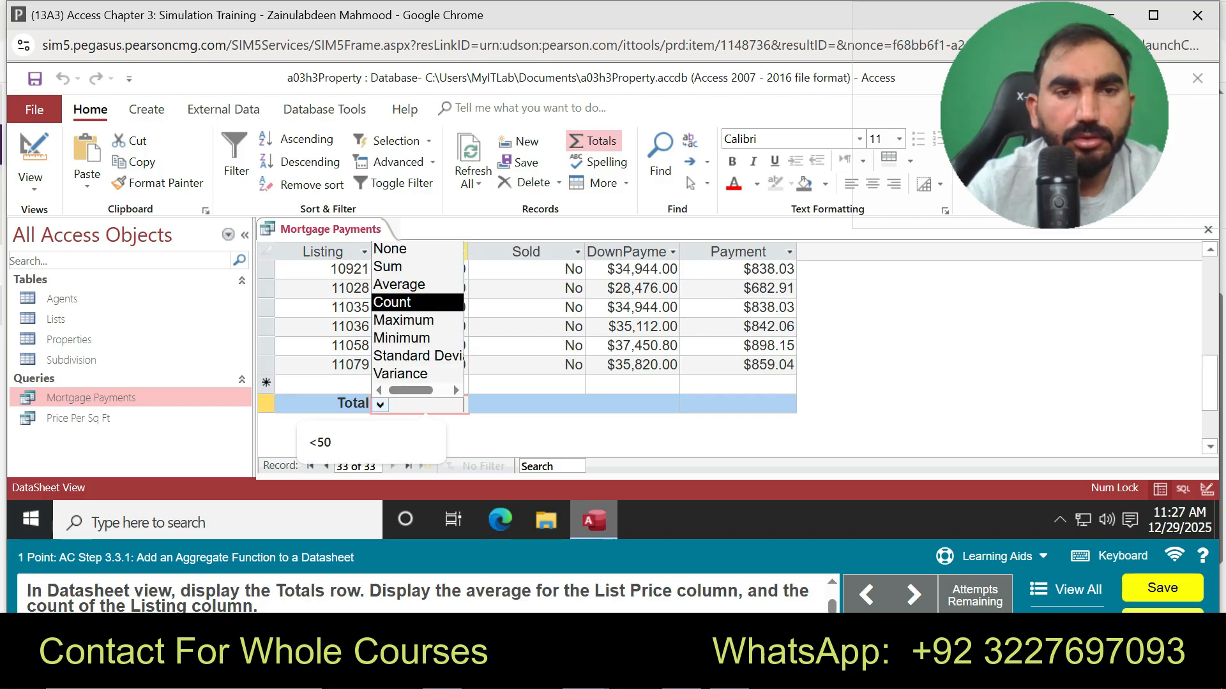
{"action": "left_click", "coordinate": [399, 284]}
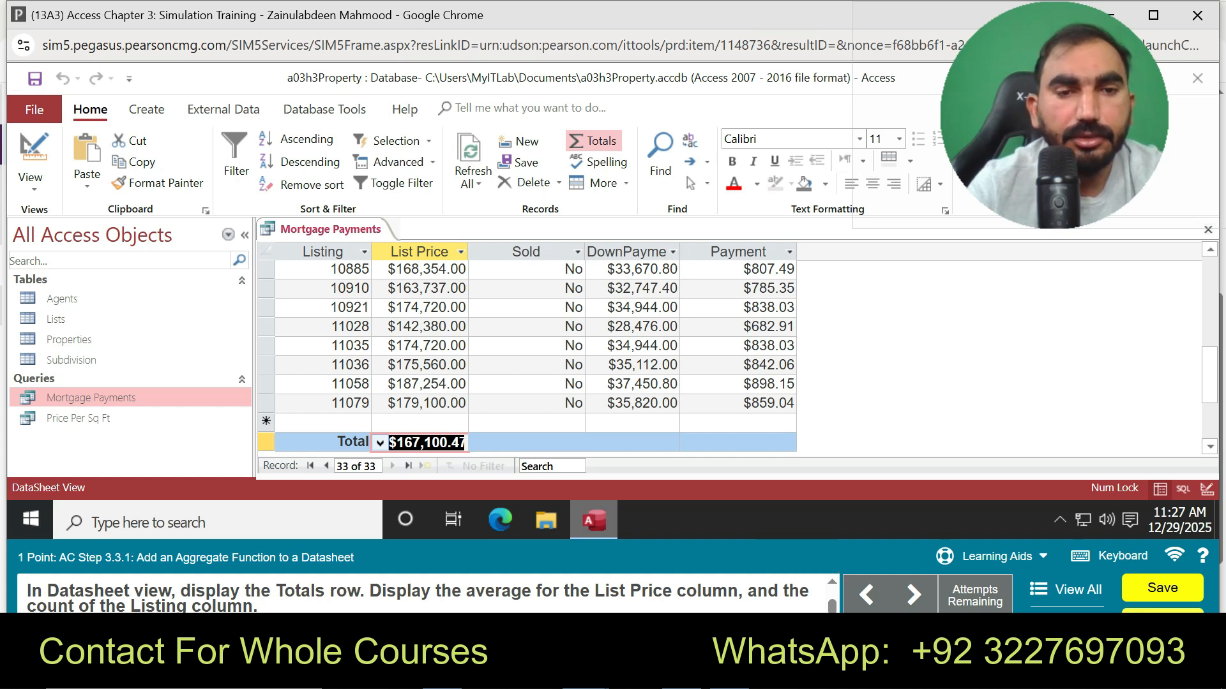
- Show the Count for the Listing column in the Totals row
{"action": "left_click", "coordinate": [332, 442]}
{"action": "left_click", "coordinate": [284, 443]}
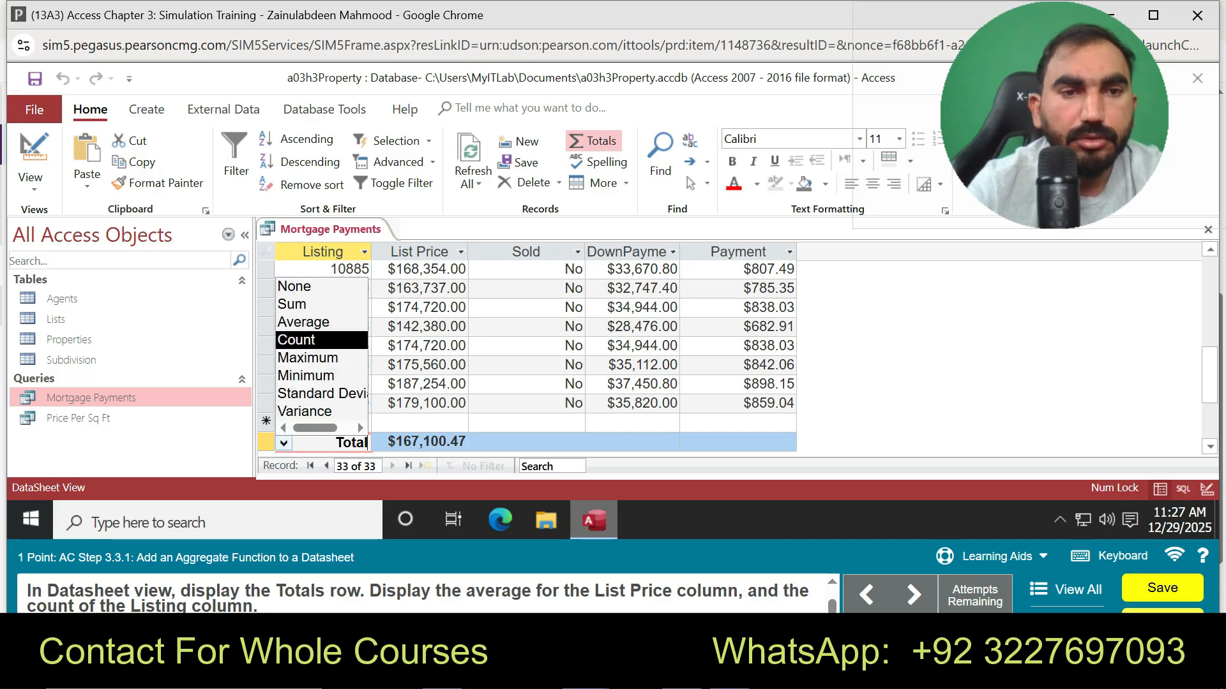
{"action": "left_click", "coordinate": [296, 340]}
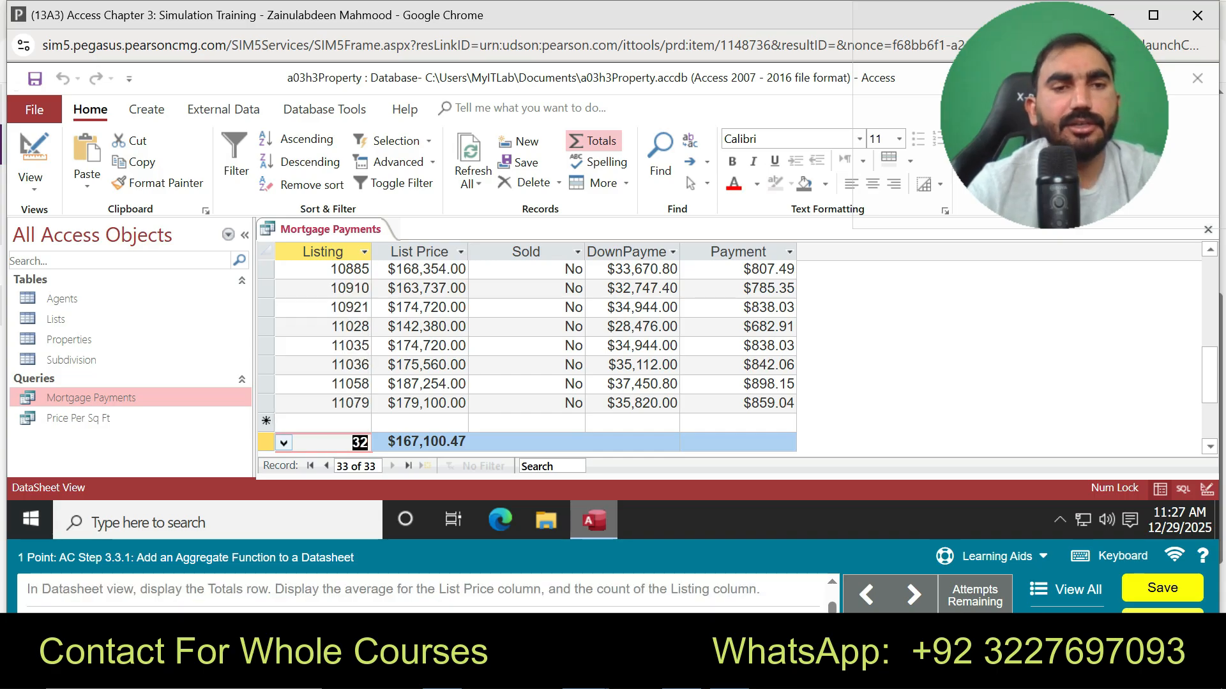
- Save and close the Mortgage Payments query
{"action": "right_click", "coordinate": [284, 228]}
{"action": "left_click", "coordinate": [309, 245]}
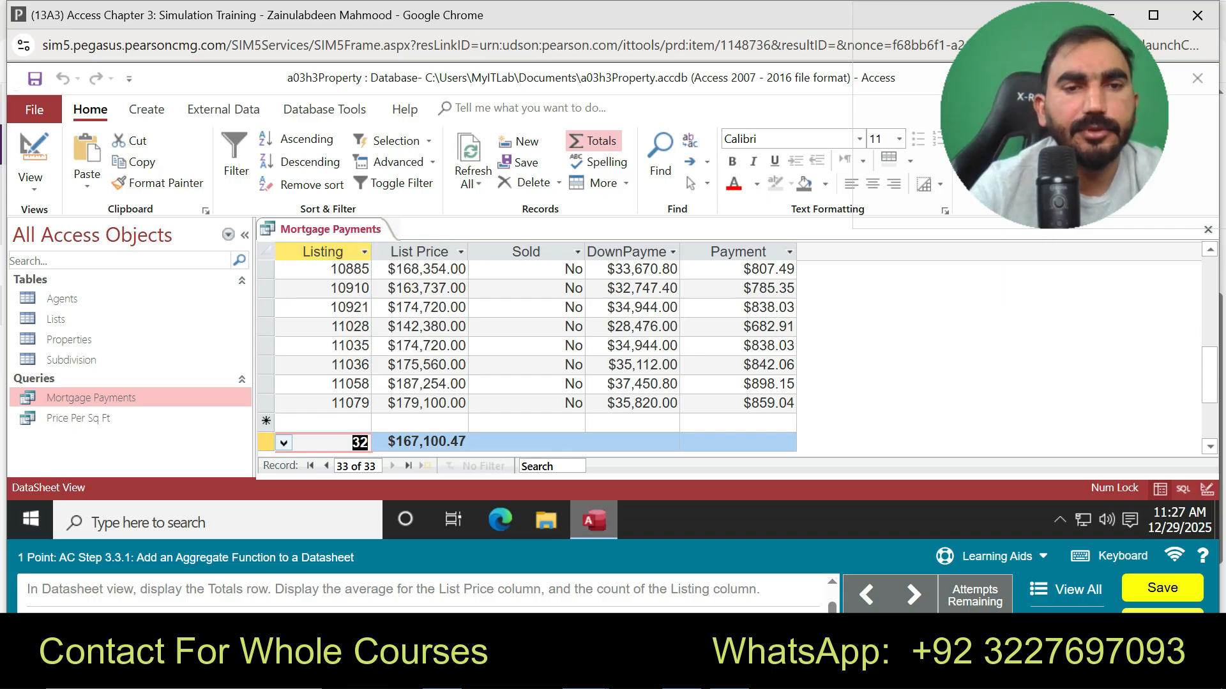
{"action": "right_click", "coordinate": [305, 228]}
{"action": "left_click", "coordinate": [332, 269]}
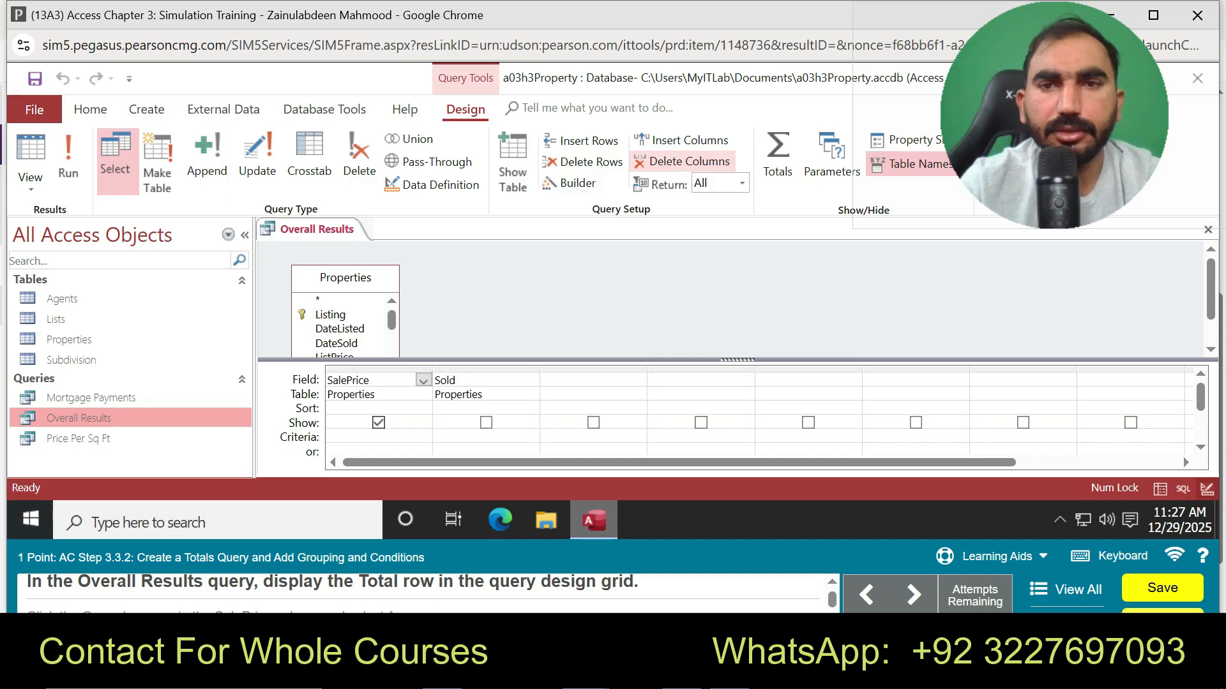
- Display the Total row in the design grid of the Overall Results query
{"action": "left_click", "coordinate": [777, 159]}
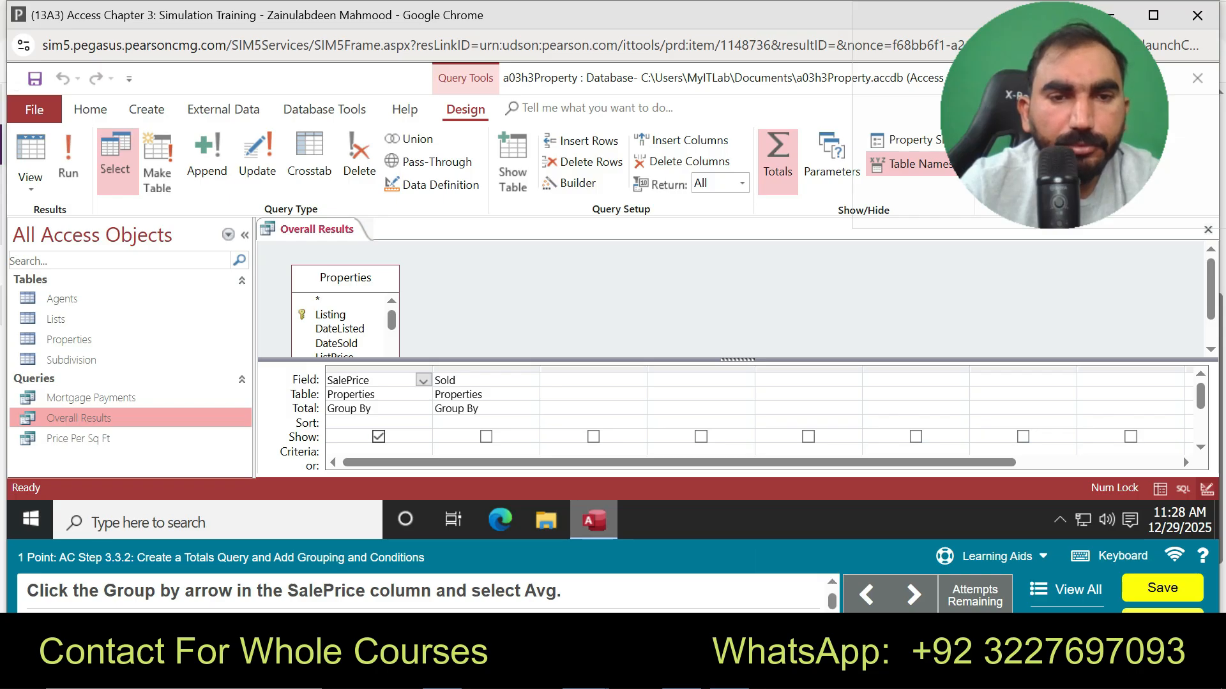
{"action": "left_click", "coordinate": [423, 380]}
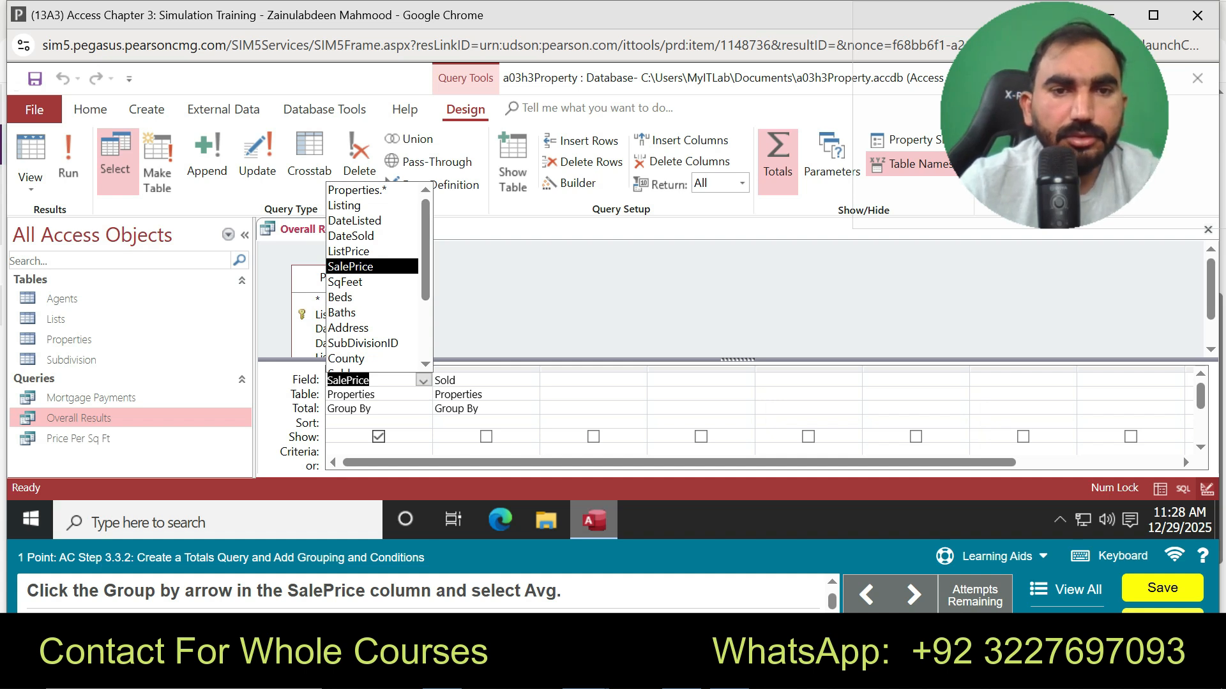
{"action": "scroll", "coordinate": [374, 278], "scroll_direction": "down", "scroll_amount": 2}
{"action": "left_click_drag", "start_coordinate": [425, 294], "coordinate": [425, 249]}
{"action": "left_click", "coordinate": [383, 408]}
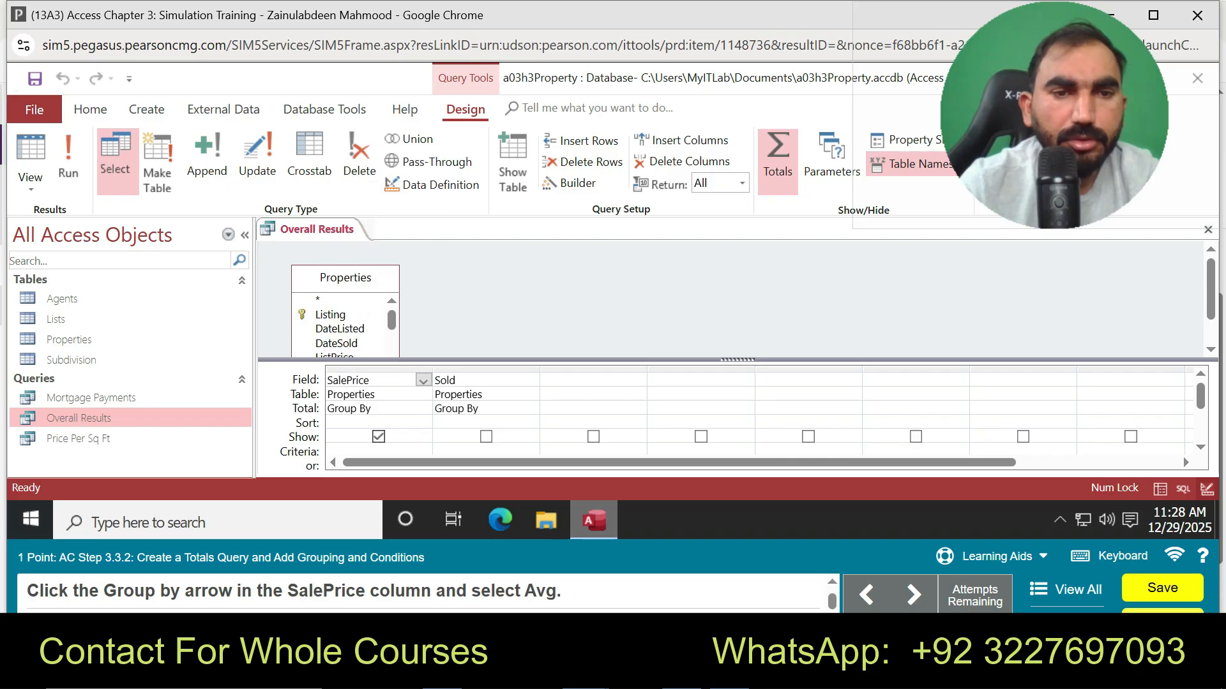
{"action": "left_click", "coordinate": [378, 436]}
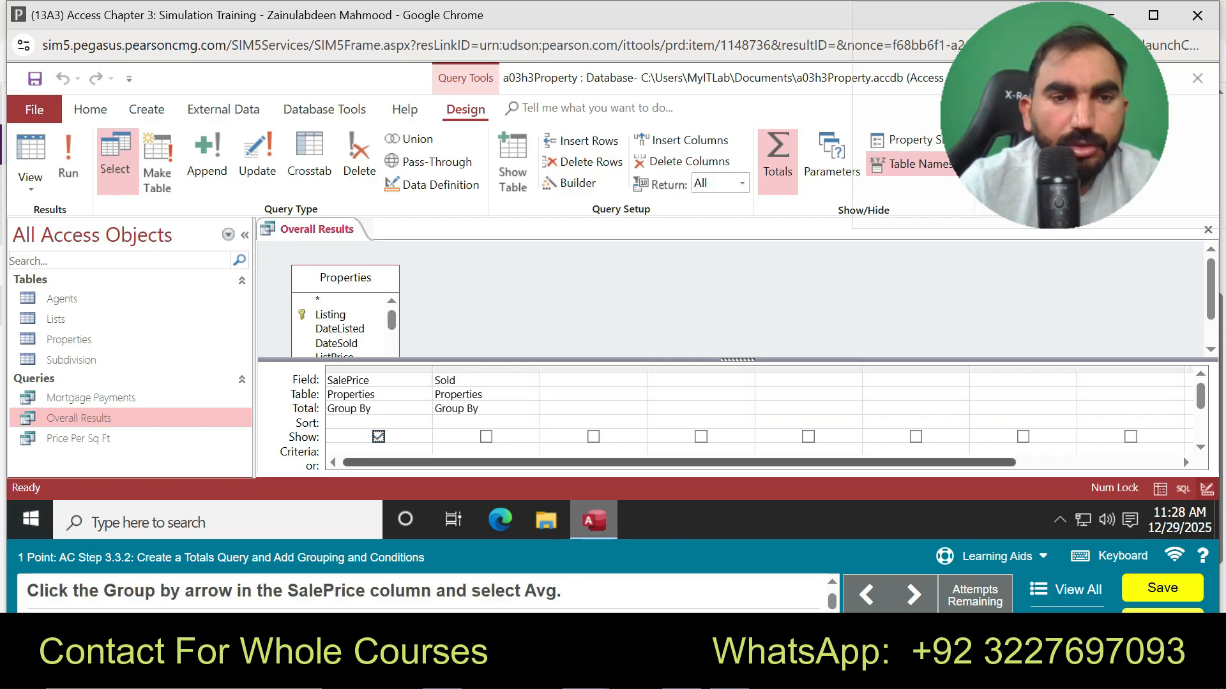
- Set the Total row to Avg for the SalePrice column and to Where for the Sold column
{"action": "left_click", "coordinate": [389, 408]}
{"action": "left_click", "coordinate": [423, 409]}
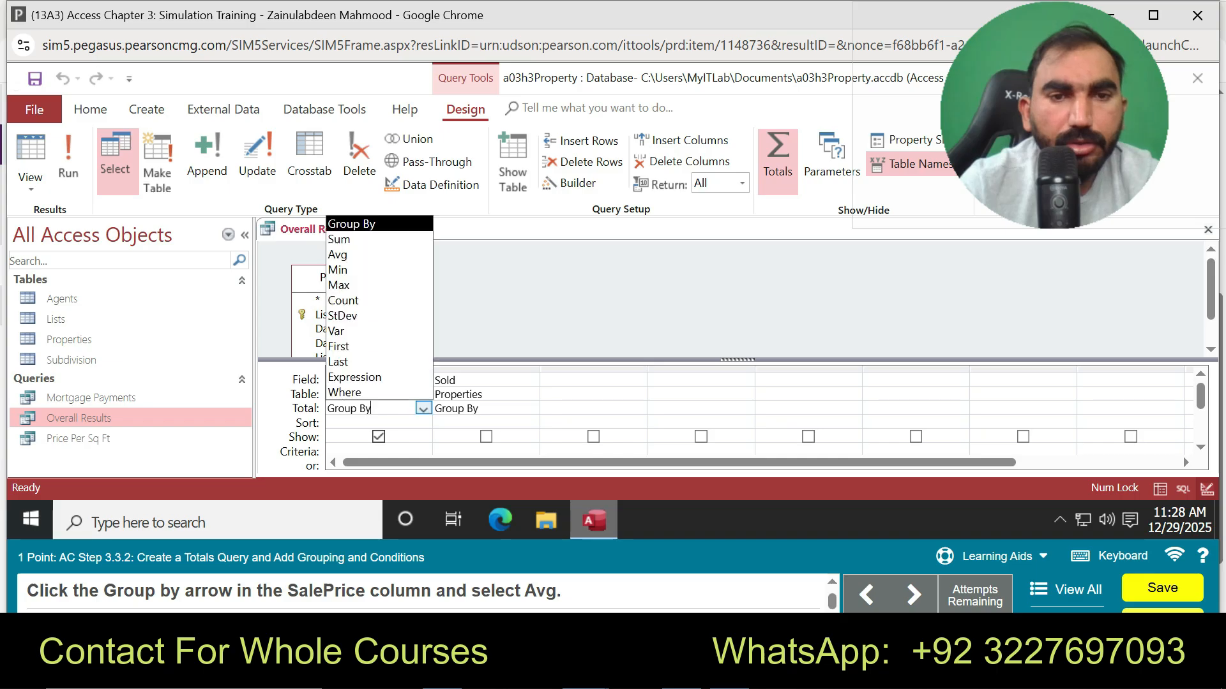
{"action": "left_click", "coordinate": [338, 254]}
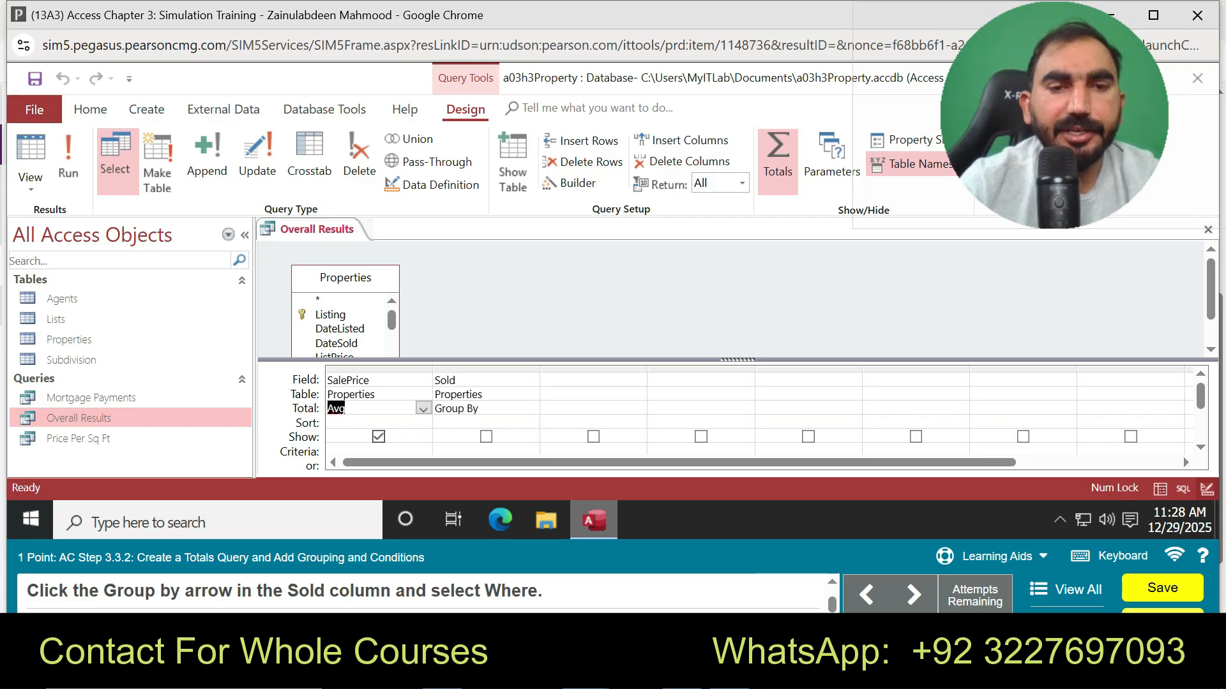
{"action": "left_click", "coordinate": [494, 409]}
{"action": "left_click", "coordinate": [531, 409]}
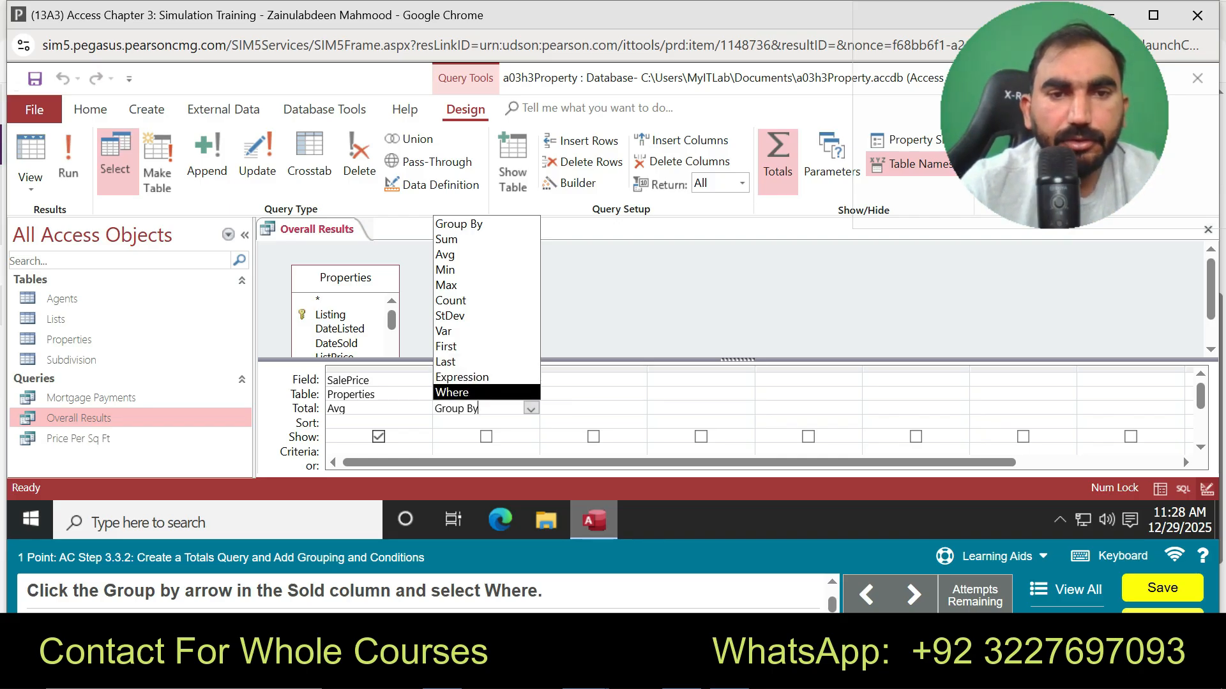
{"action": "left_click", "coordinate": [452, 392]}
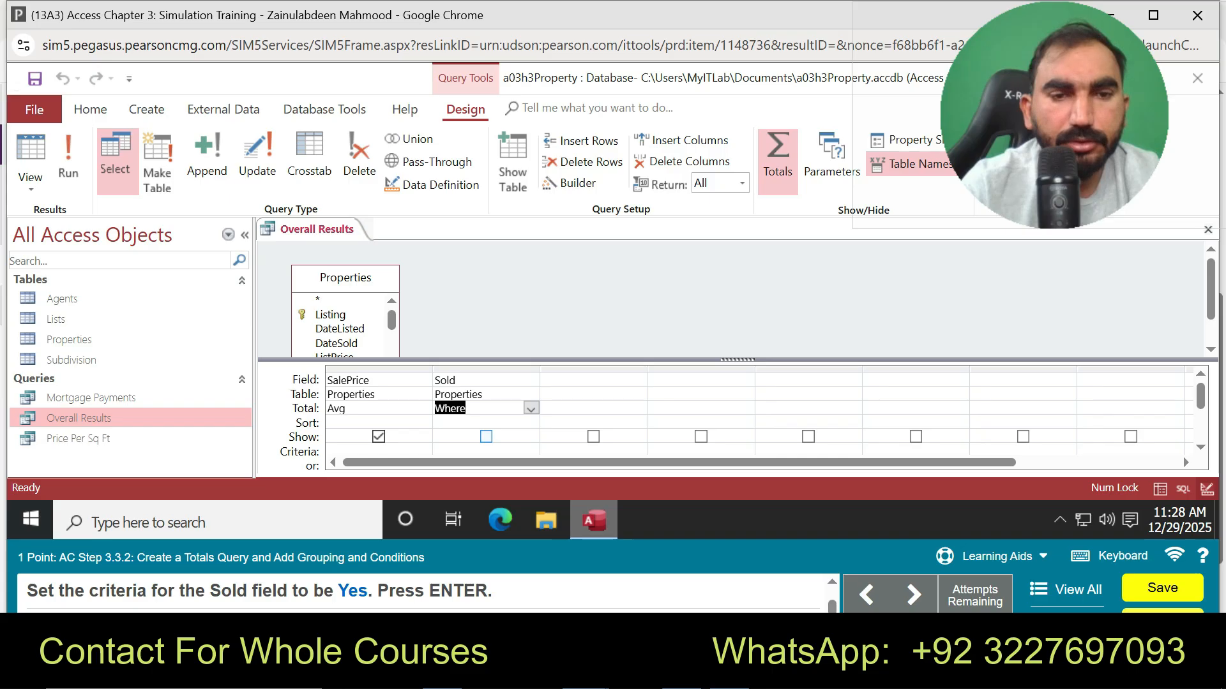
- Set the criteria for the Sold field to Yes
{"action": "left_click", "coordinate": [476, 449]}
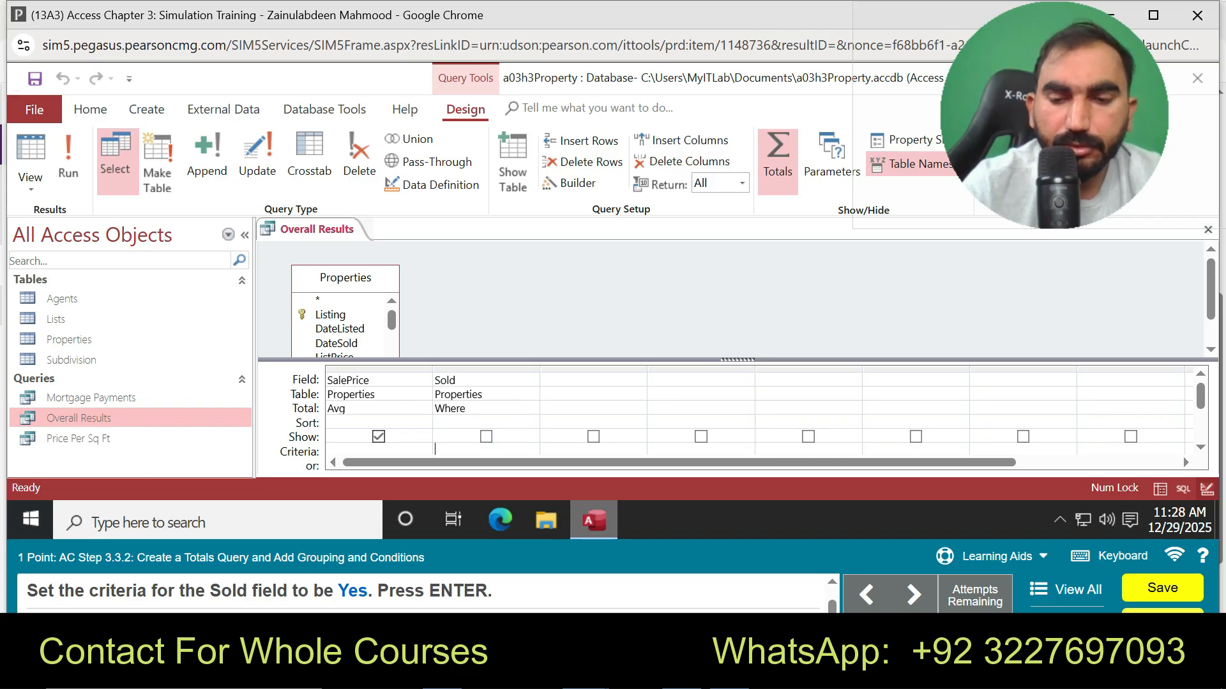
{"action": "type", "text": "\""}
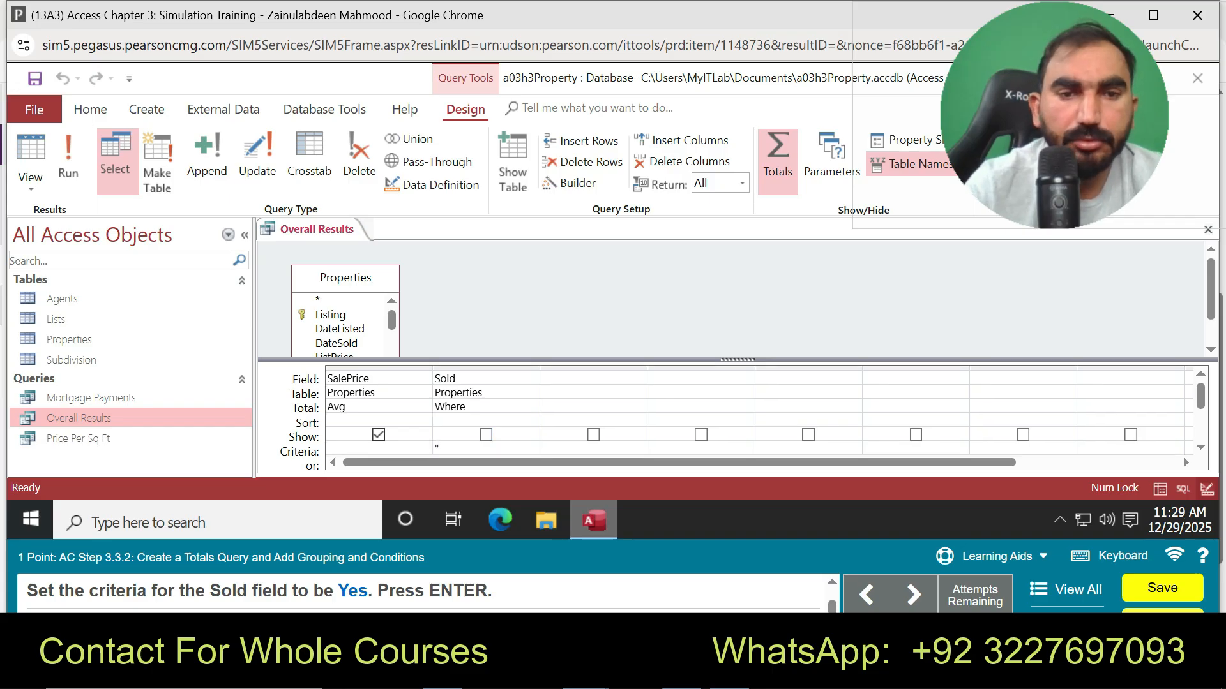
{"action": "type", "text": "Yes"}
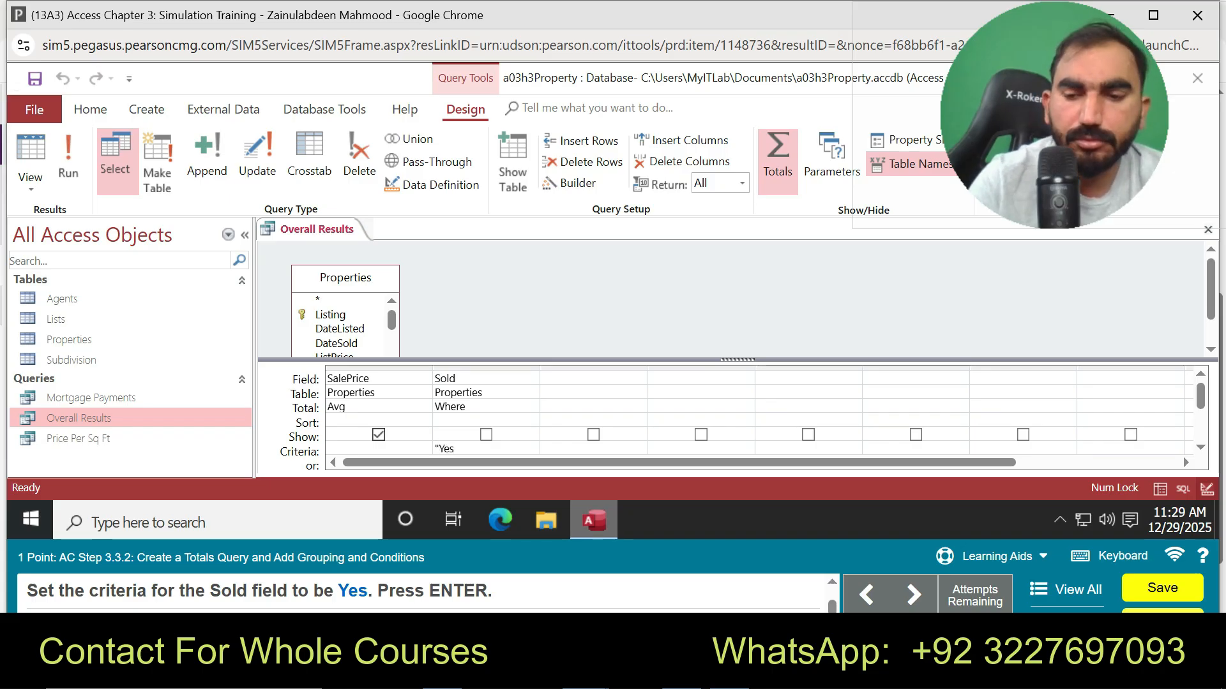
{"action": "type", "text": "\""}
{"action": "key", "text": "Return"}
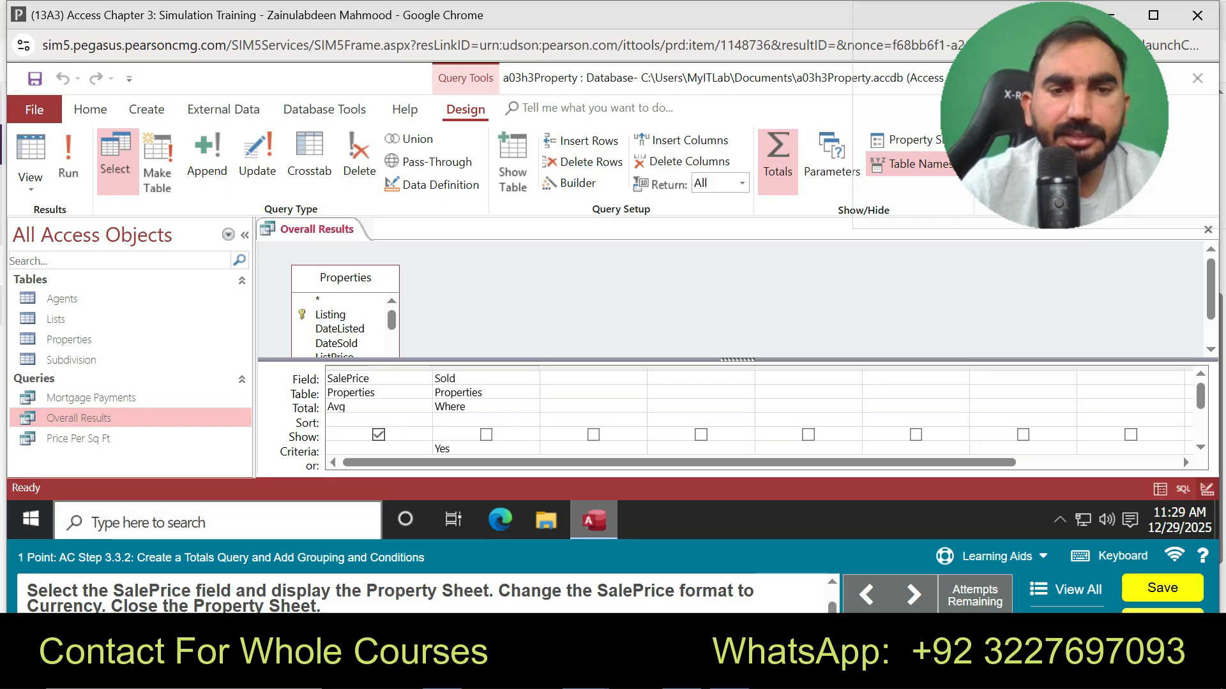
- Set the SalePrice field's format to Currency in the Property Sheet, close the sheet and run the Overall Results query
{"action": "left_click", "coordinate": [370, 378]}
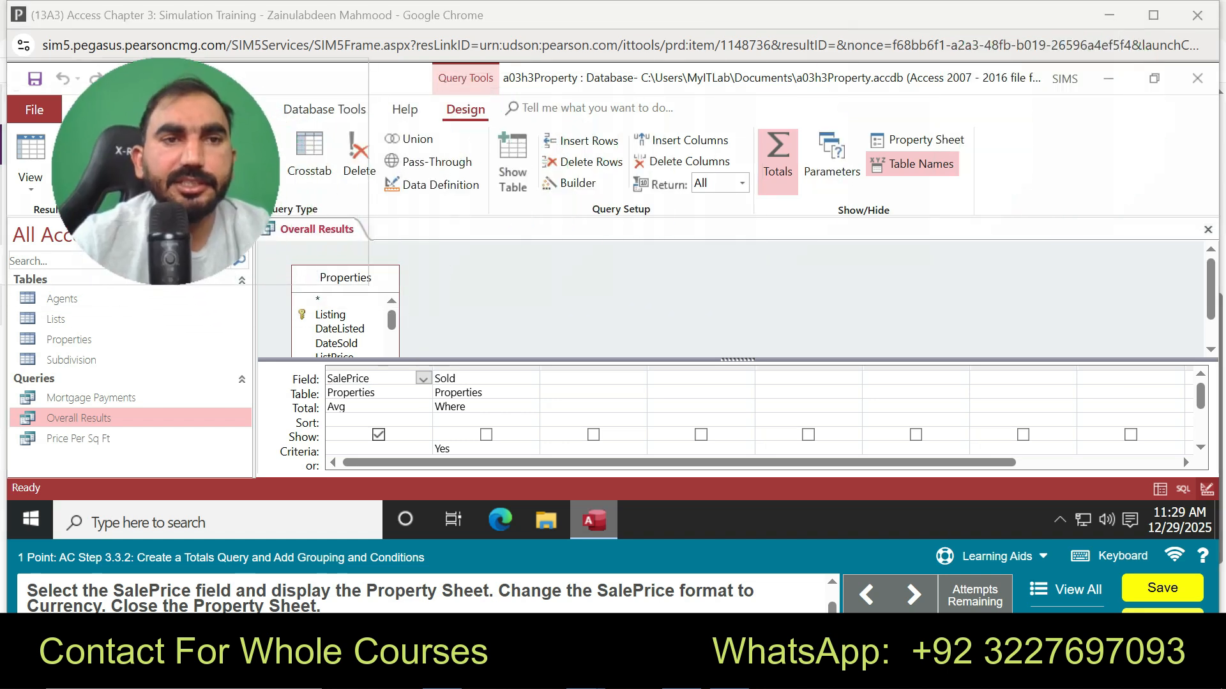
{"action": "left_click", "coordinate": [920, 140]}
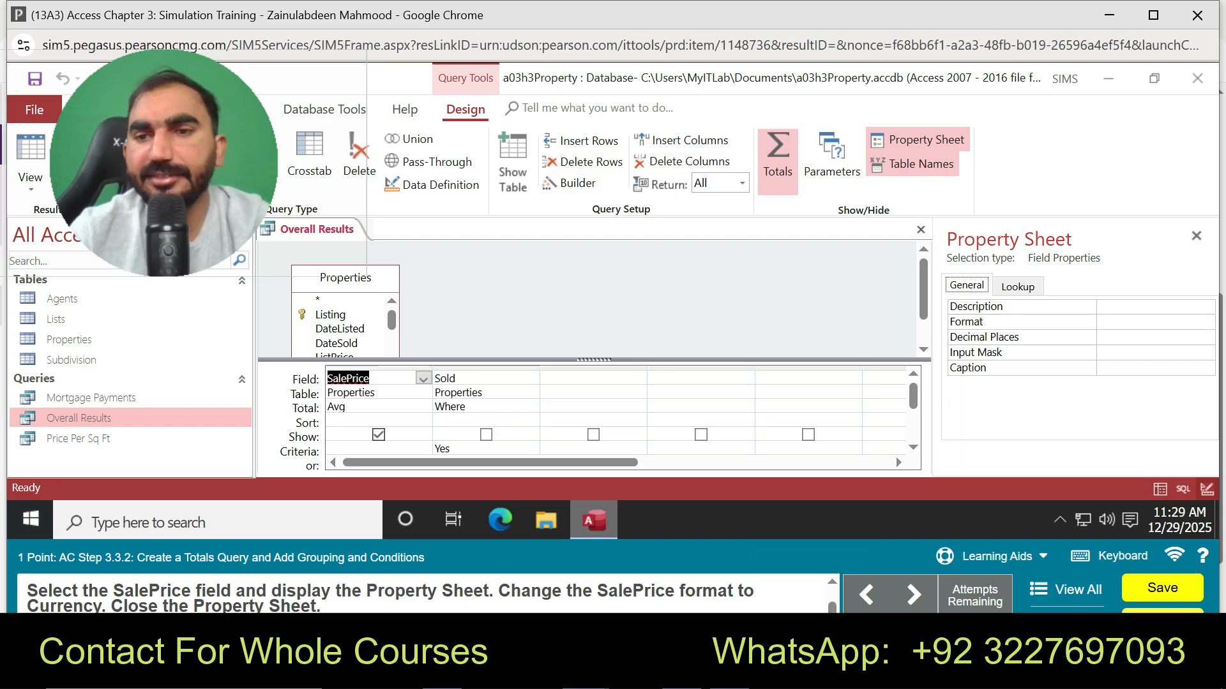
{"action": "left_click", "coordinate": [1148, 322]}
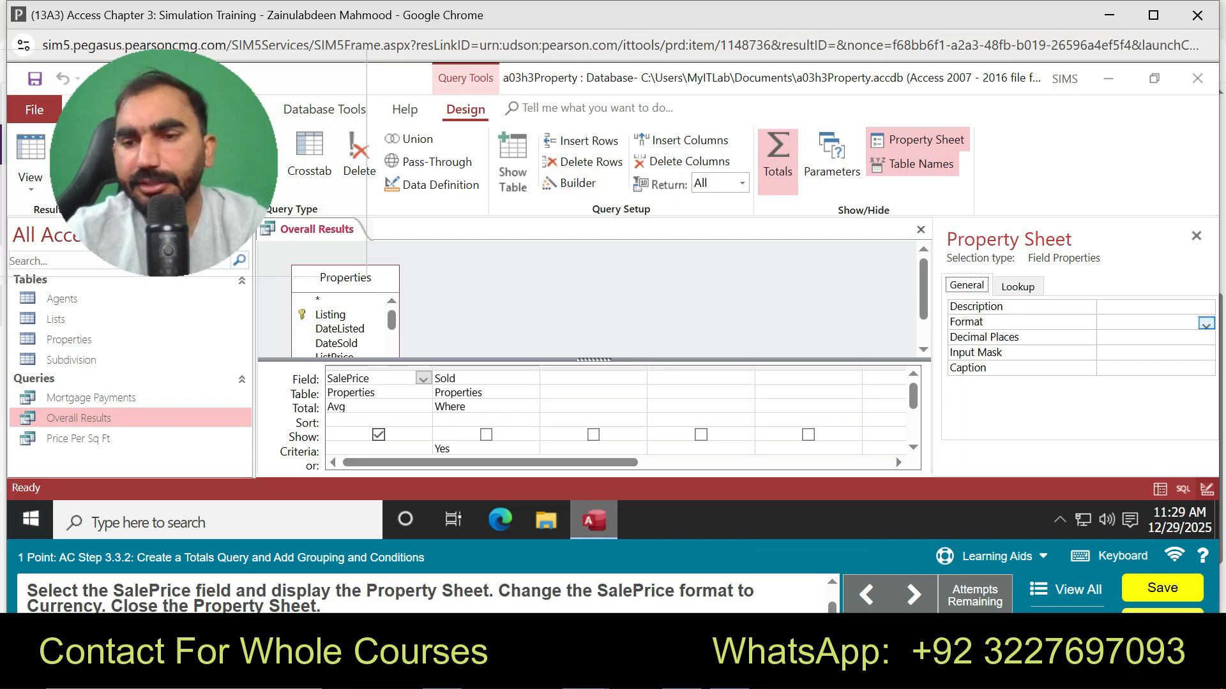
{"action": "left_click", "coordinate": [1206, 324]}
{"action": "left_click", "coordinate": [1137, 351]}
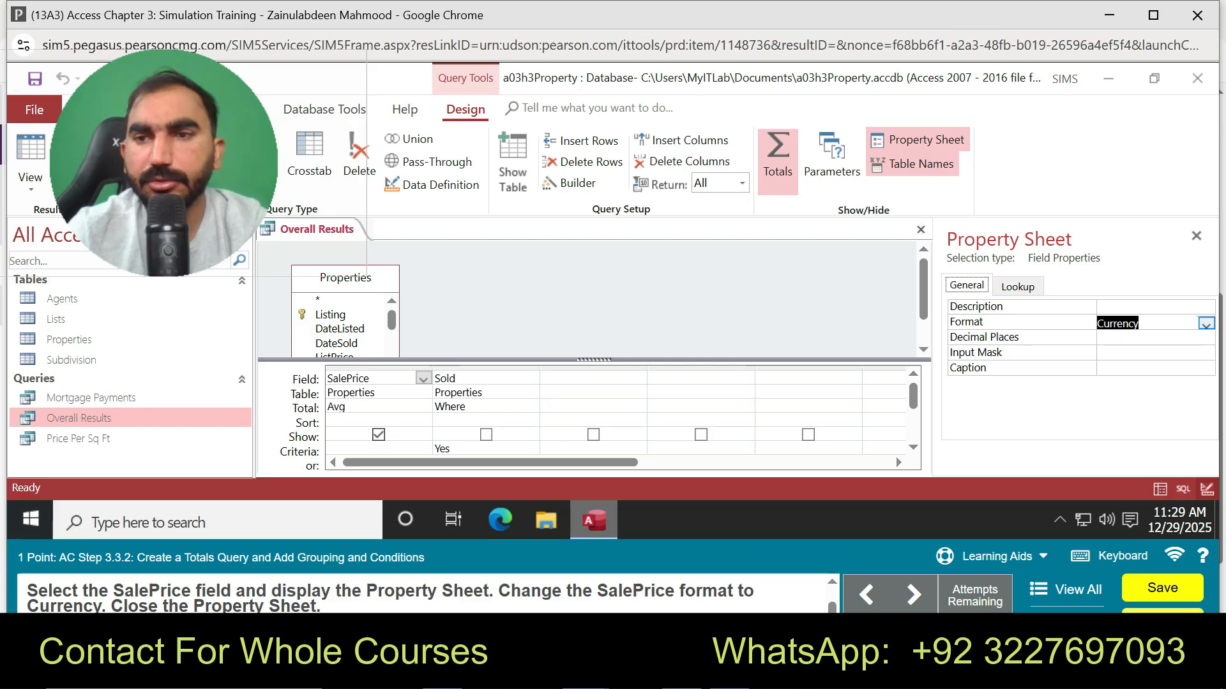
{"action": "left_click", "coordinate": [1196, 236]}
{"action": "left_click", "coordinate": [1195, 236]}
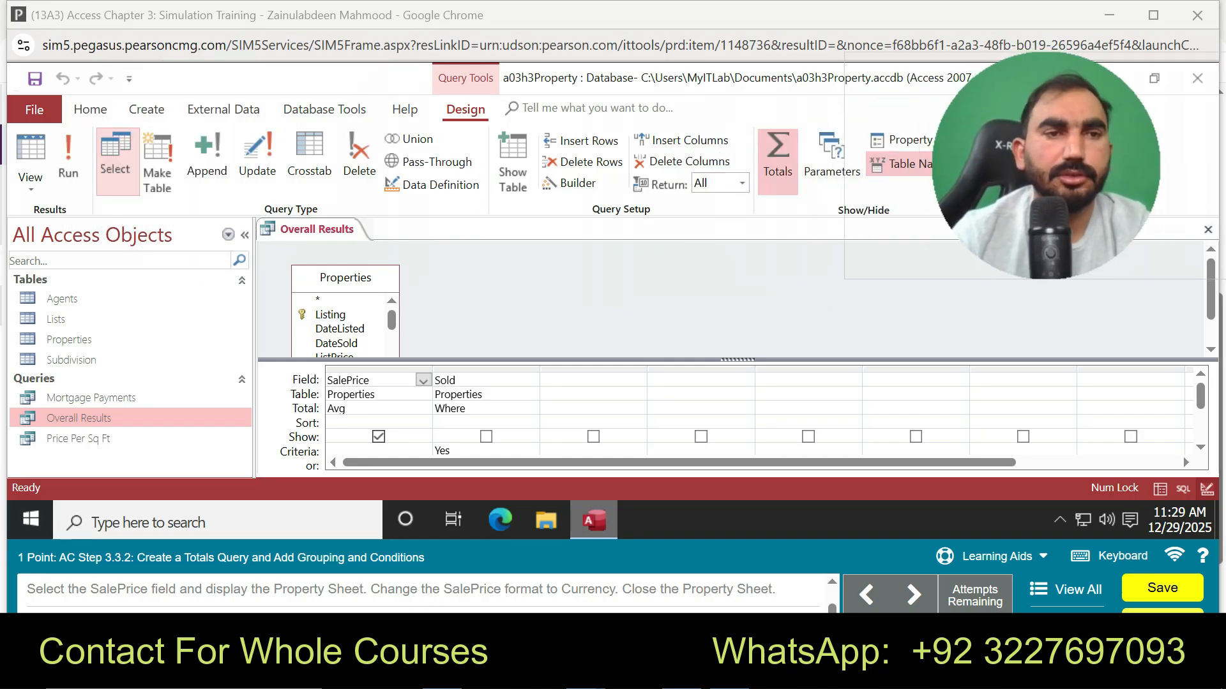
{"action": "left_click", "coordinate": [68, 162]}
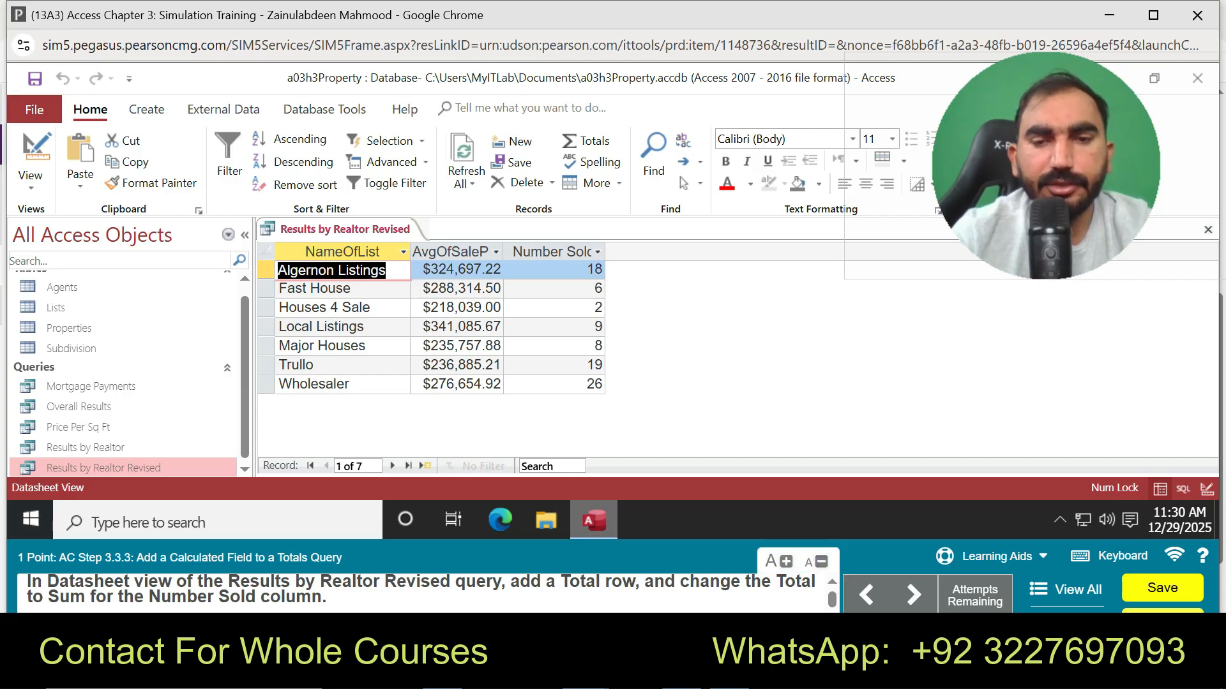
- Add a Total row with the Sum for Number Sold to Results by Realtor Revised and switch the query to Design view
{"action": "left_click", "coordinate": [586, 140]}
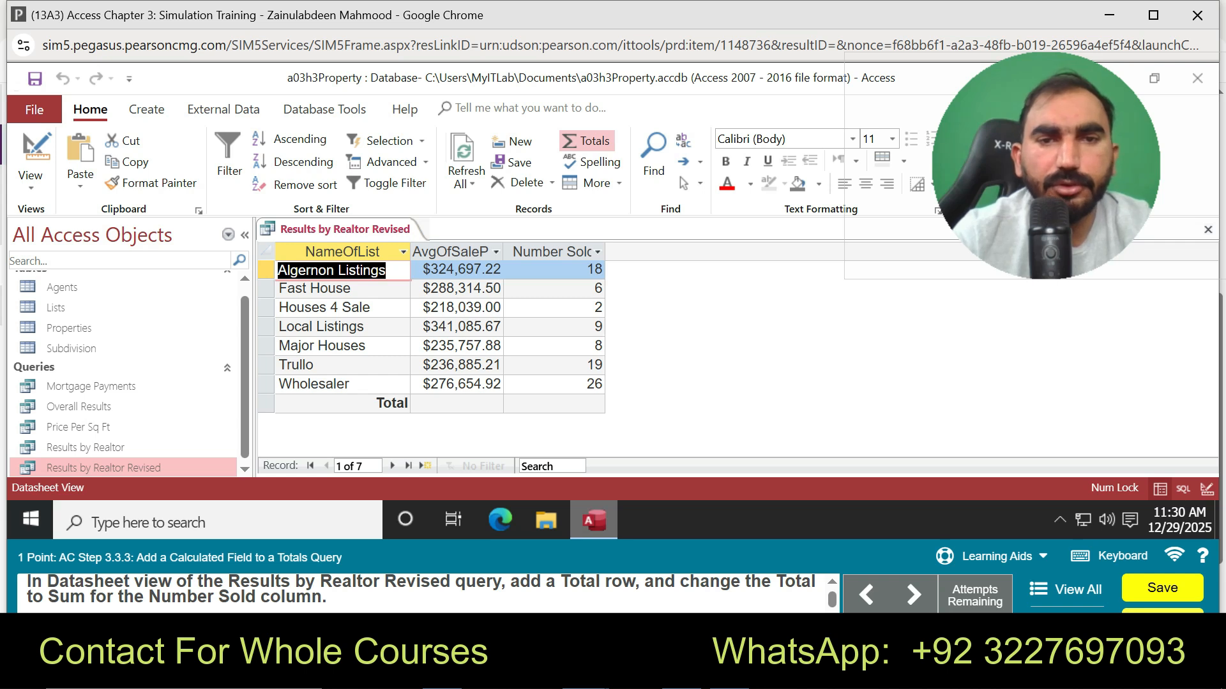
{"action": "left_click", "coordinate": [554, 404]}
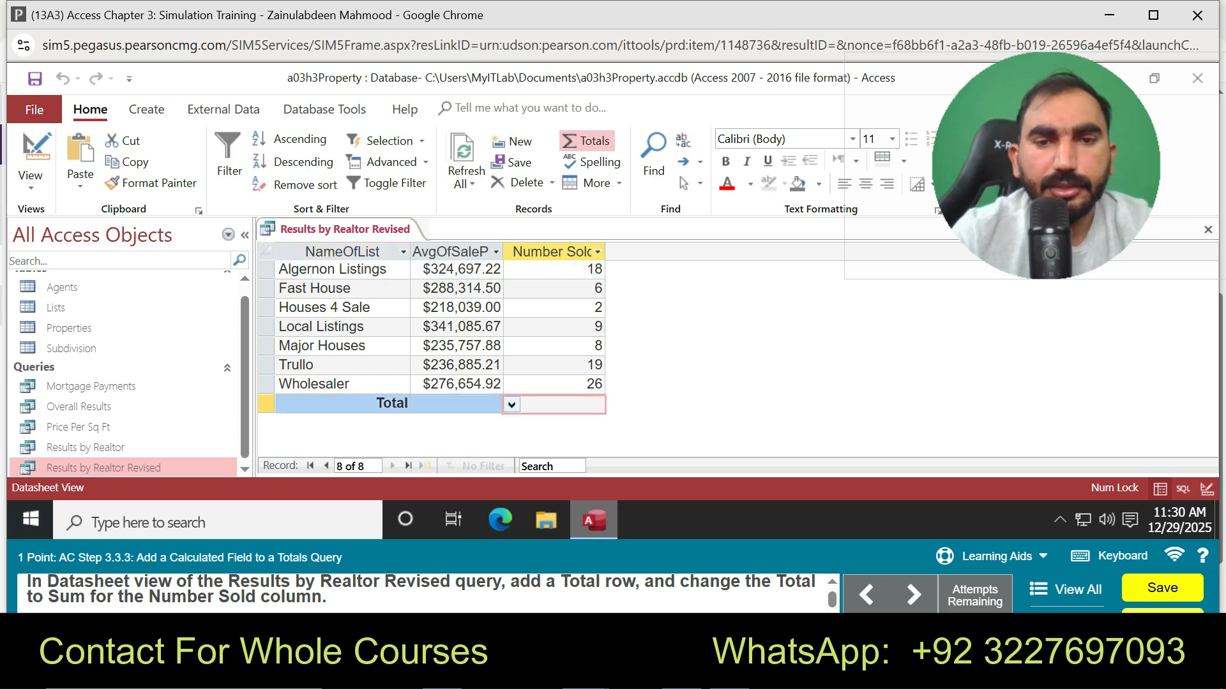
{"action": "left_click", "coordinate": [511, 405]}
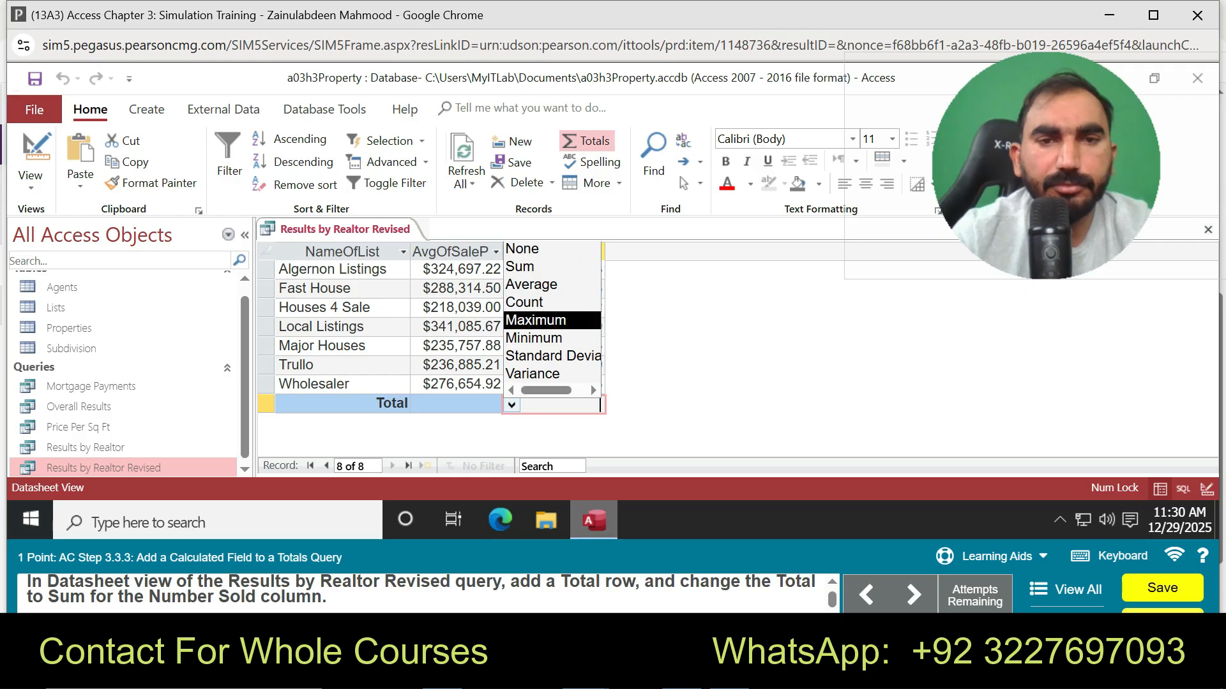
{"action": "left_click", "coordinate": [522, 267]}
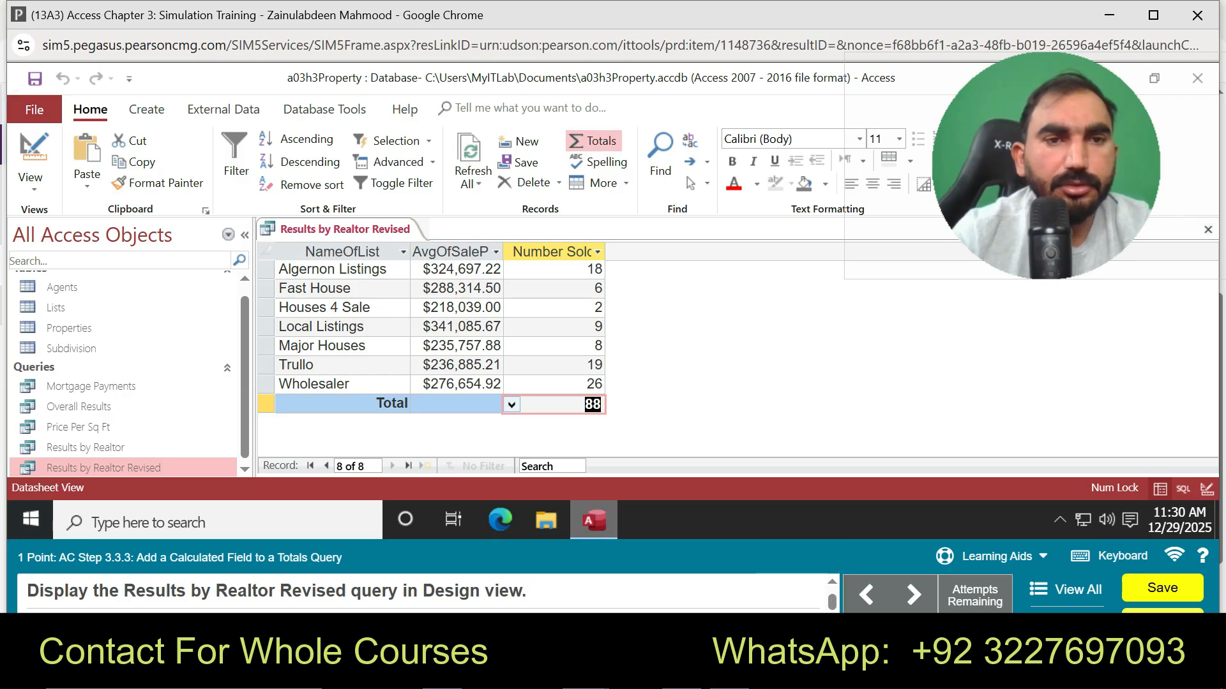
{"action": "right_click", "coordinate": [348, 230]}
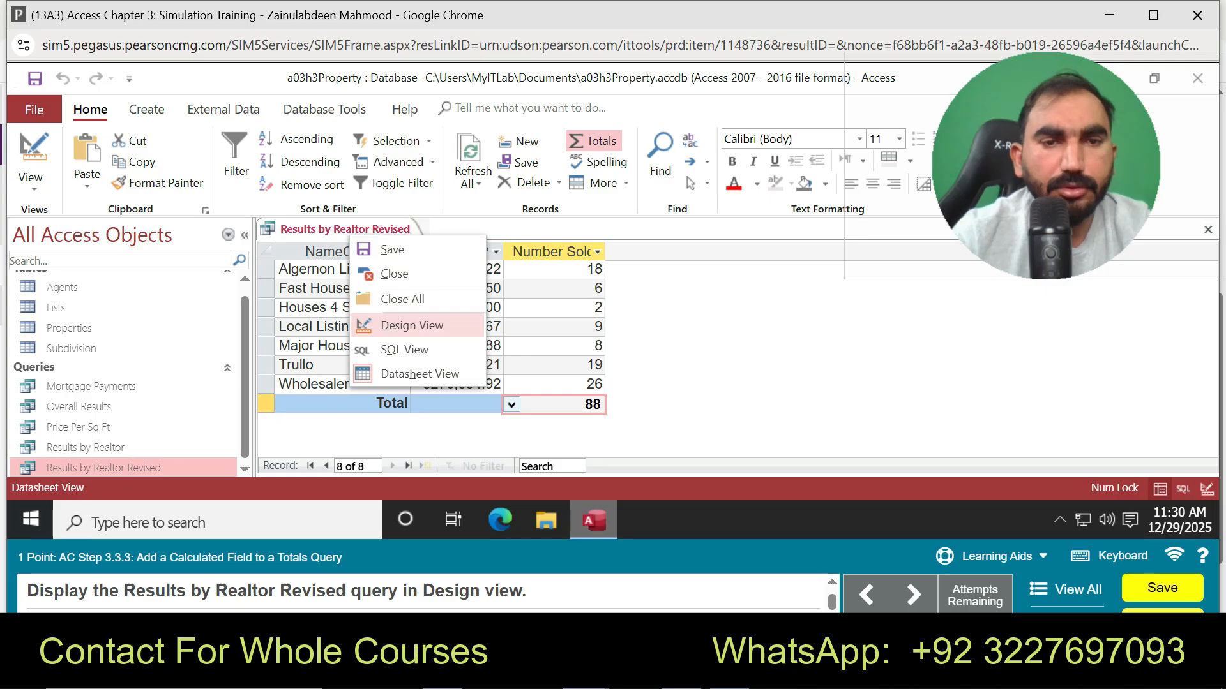
{"action": "left_click", "coordinate": [395, 324]}
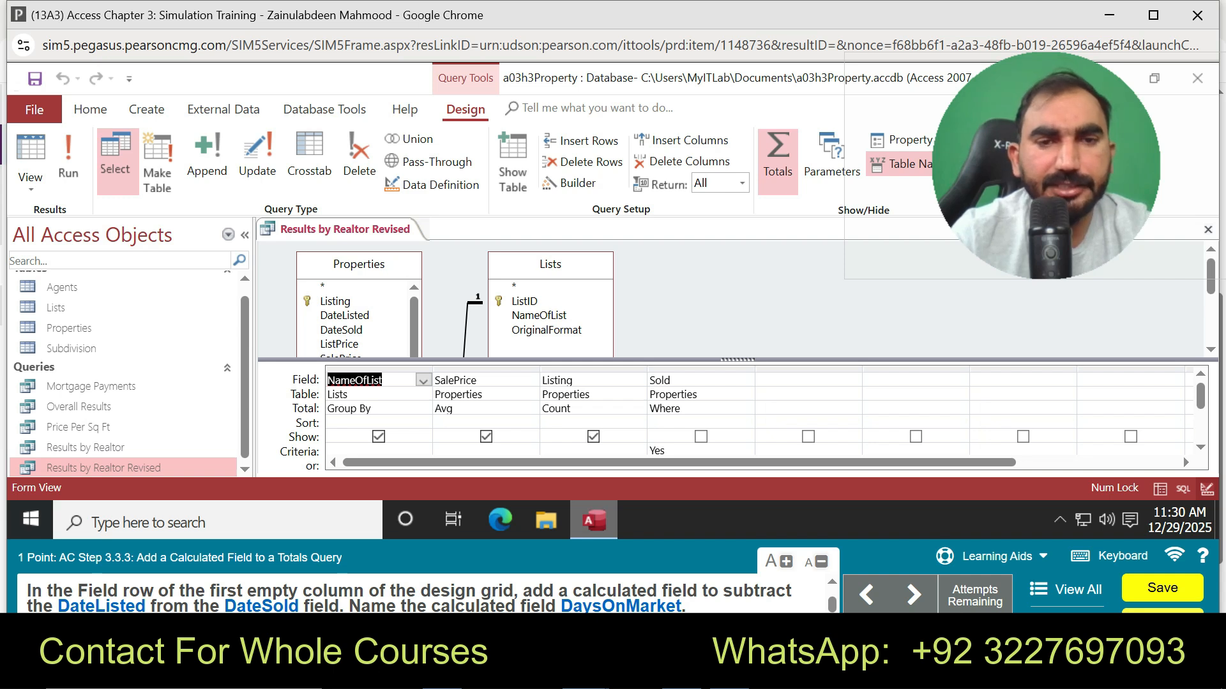
- Turn on Practice mode and open the Zoom dialog for the Field row of the design grid's first empty column
{"action": "left_click", "coordinate": [989, 556]}
{"action": "left_click", "coordinate": [993, 515]}
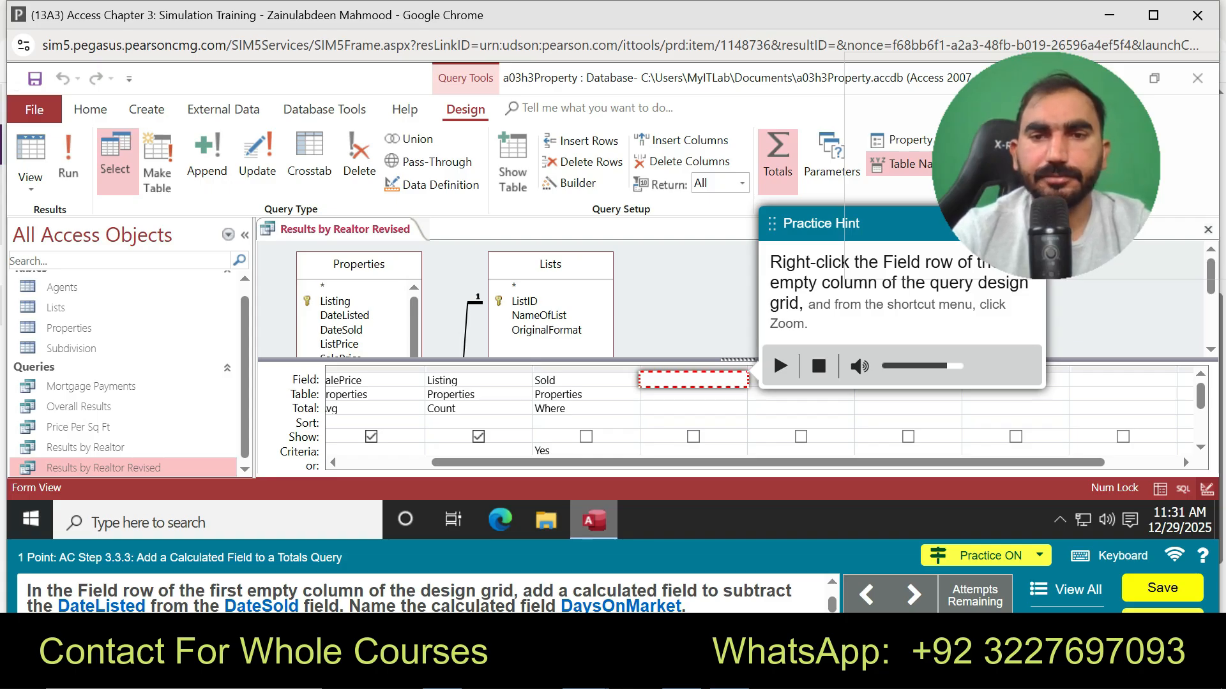
{"action": "right_click", "coordinate": [688, 380]}
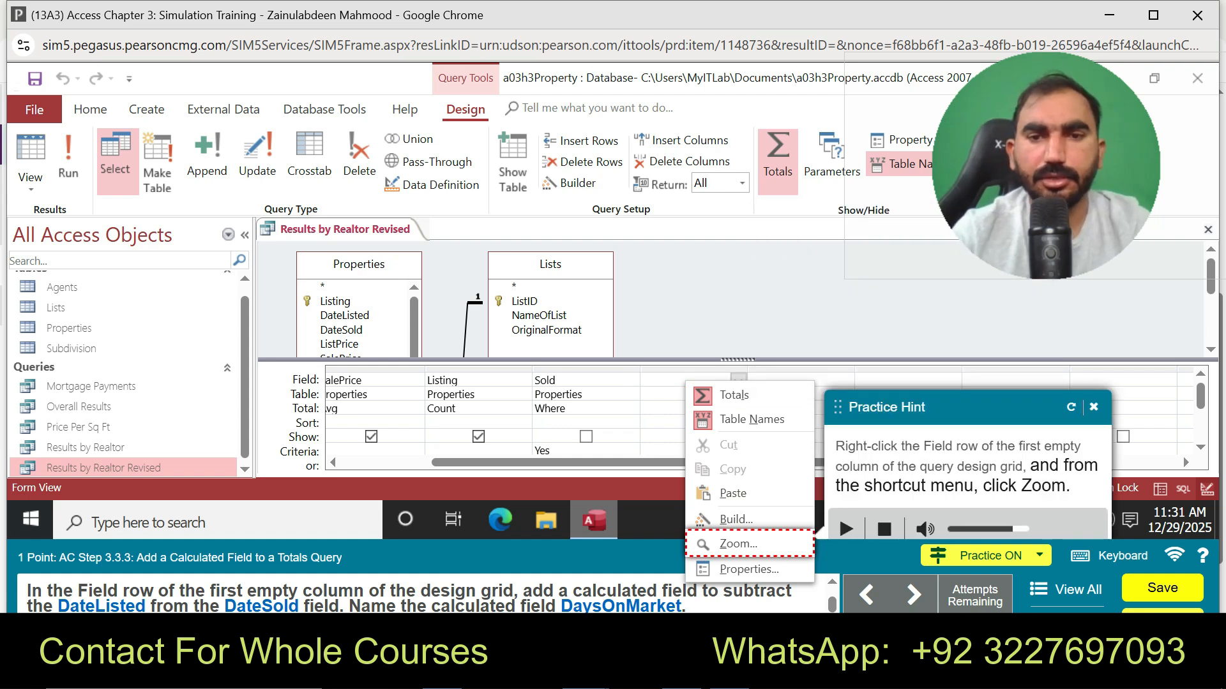
{"action": "left_click", "coordinate": [738, 543]}
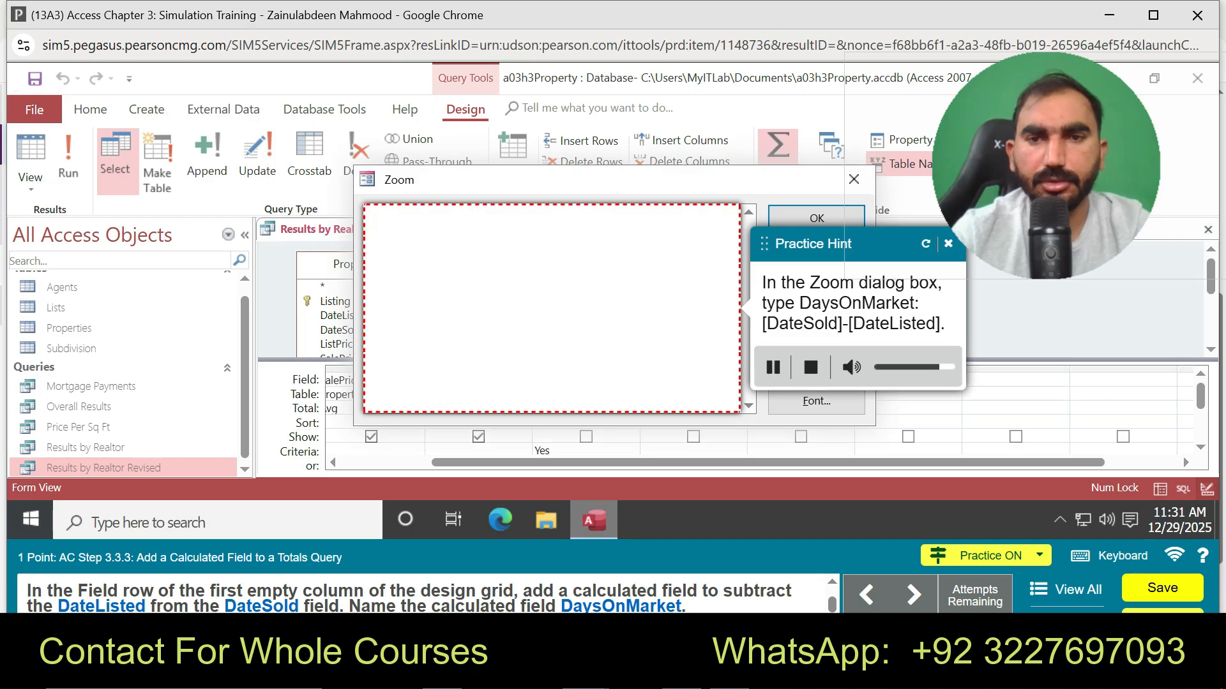